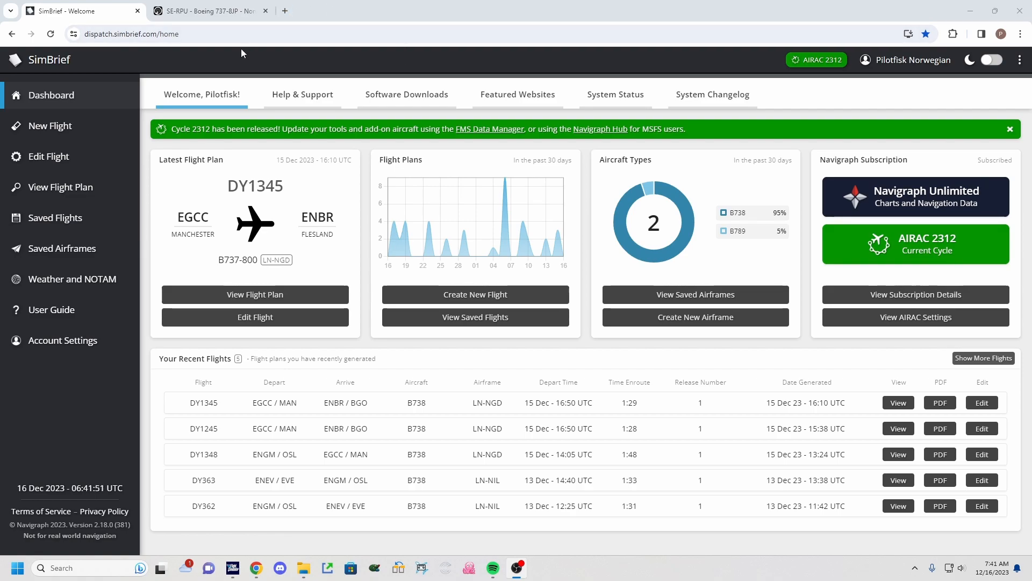
Switch to the aircraft's flight history tab and toggle local airport time on and back off in the settings.
{"action": "left_click", "coordinate": [204, 7]}
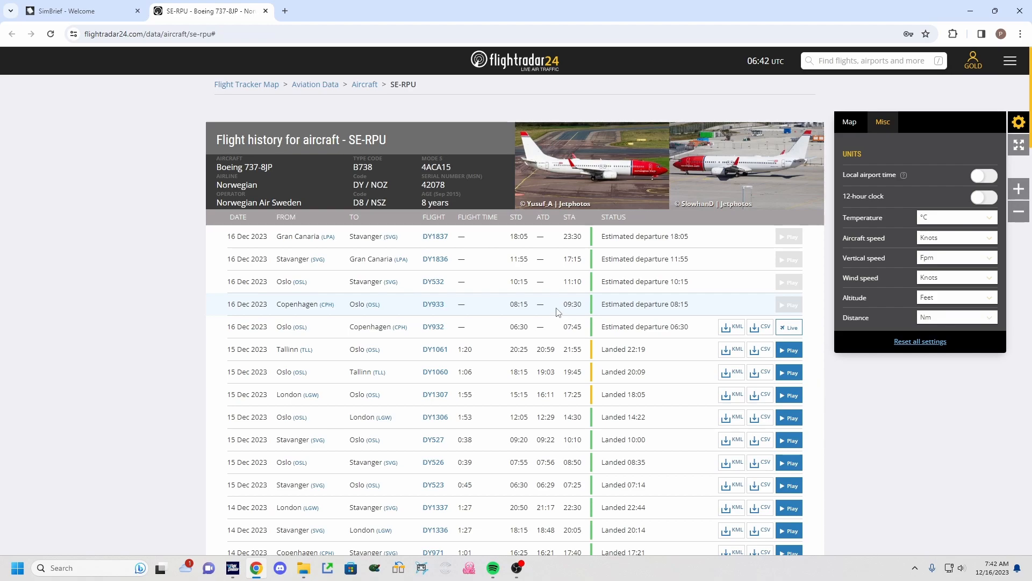
{"action": "left_click", "coordinate": [1019, 123]}
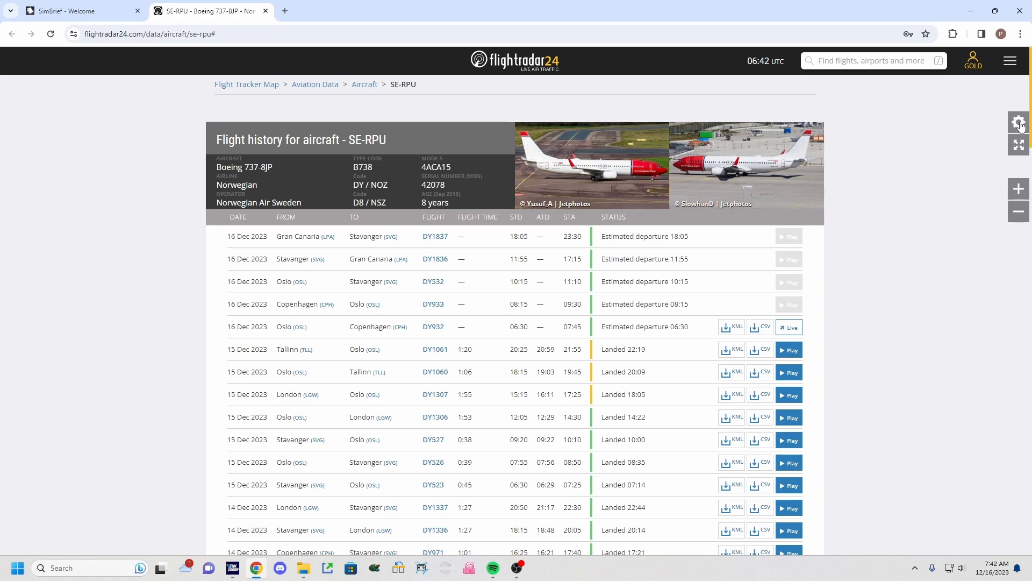
{"action": "left_click", "coordinate": [1020, 124]}
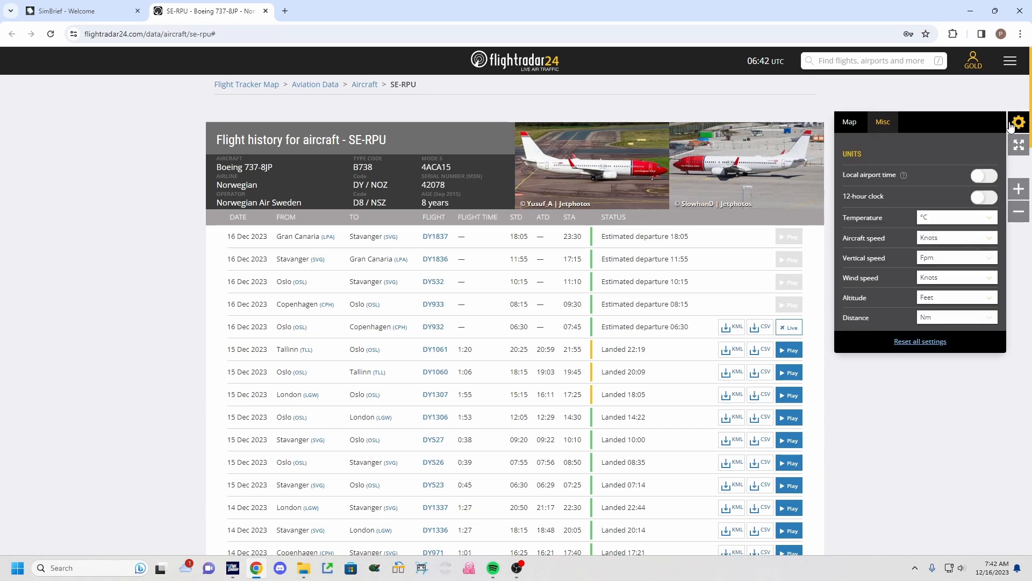
{"action": "left_click", "coordinate": [984, 179]}
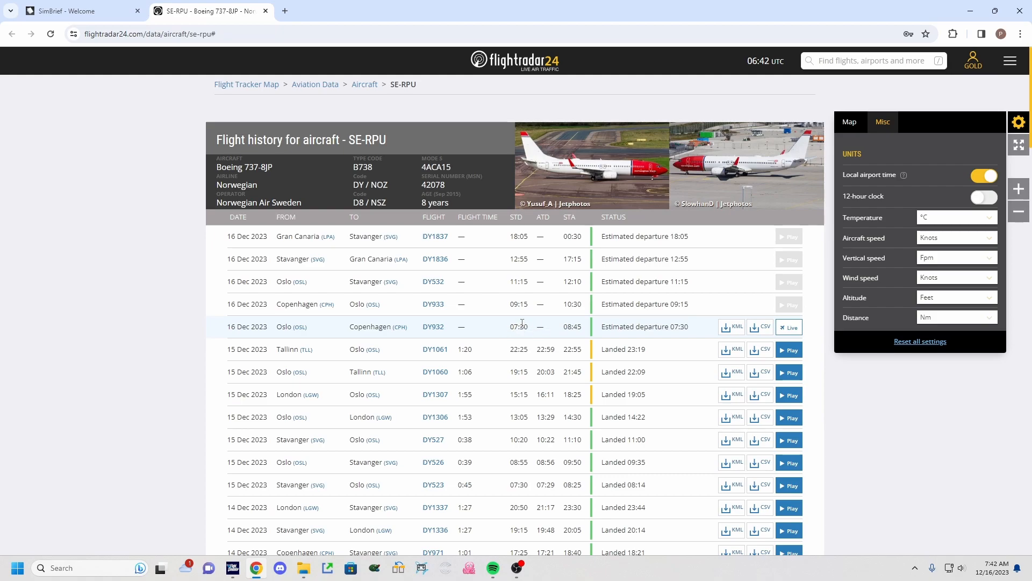
{"action": "left_click", "coordinate": [983, 176]}
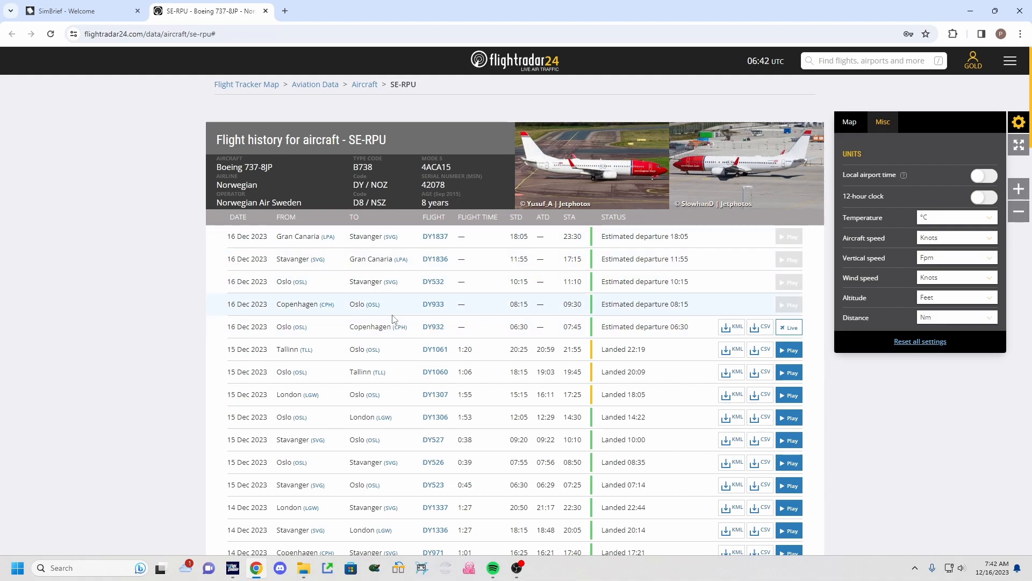
Search Flightradar24 for flight DY932.
{"action": "left_click", "coordinate": [854, 58]}
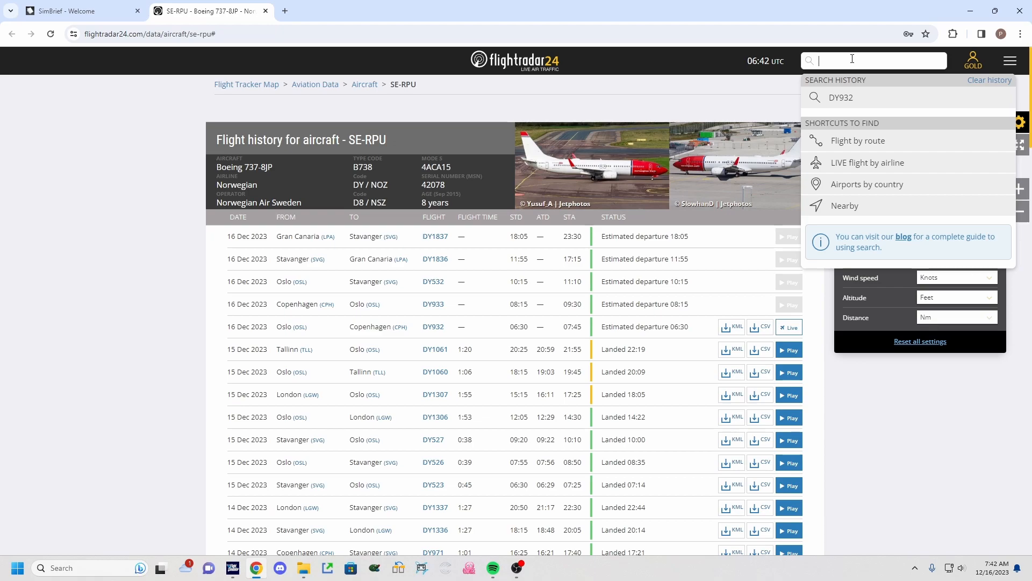
{"action": "type", "text": "DY932"}
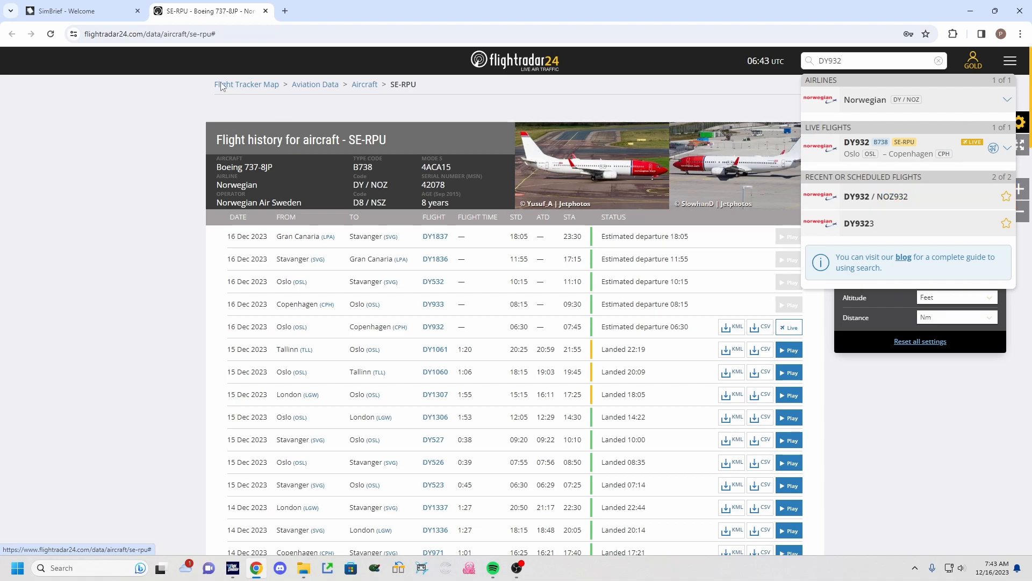
Return to SimBrief and start a new flight with airline DY and flight number 932.
{"action": "left_click", "coordinate": [80, 11]}
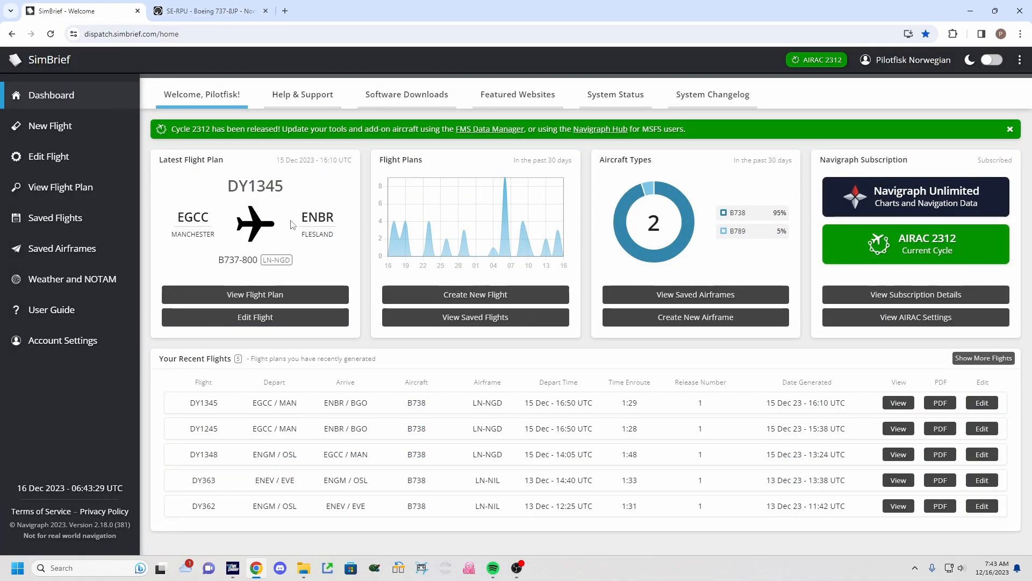
{"action": "left_click", "coordinate": [82, 140]}
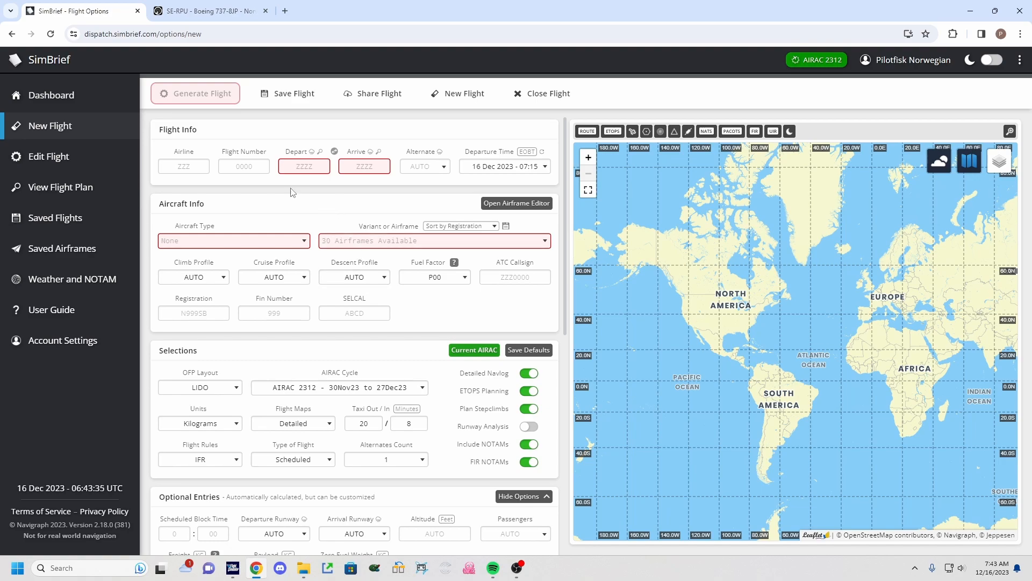
{"action": "left_click", "coordinate": [180, 167]}
{"action": "left_click", "coordinate": [181, 167]}
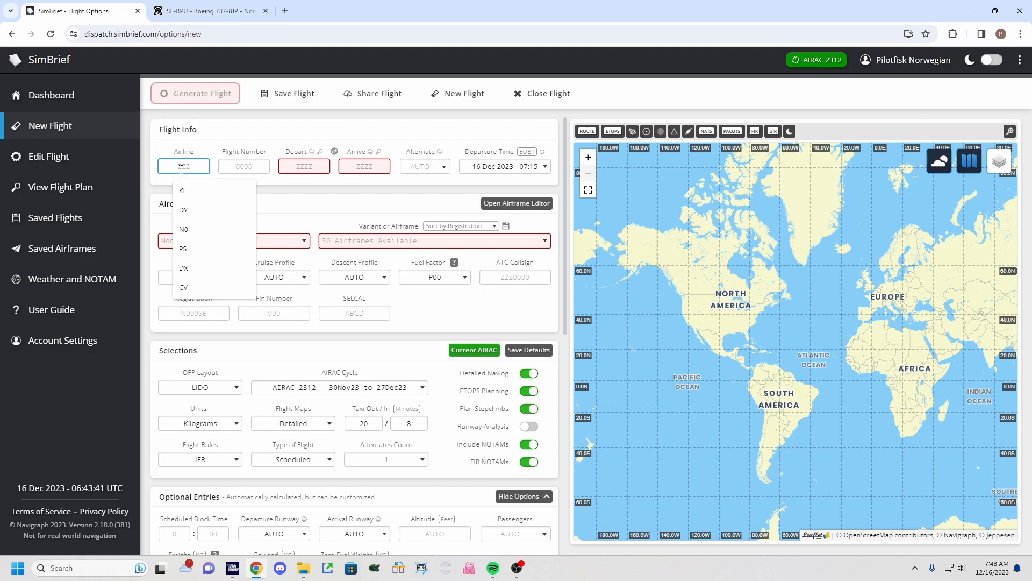
{"action": "type", "text": "DY"}
{"action": "left_click", "coordinate": [240, 168]}
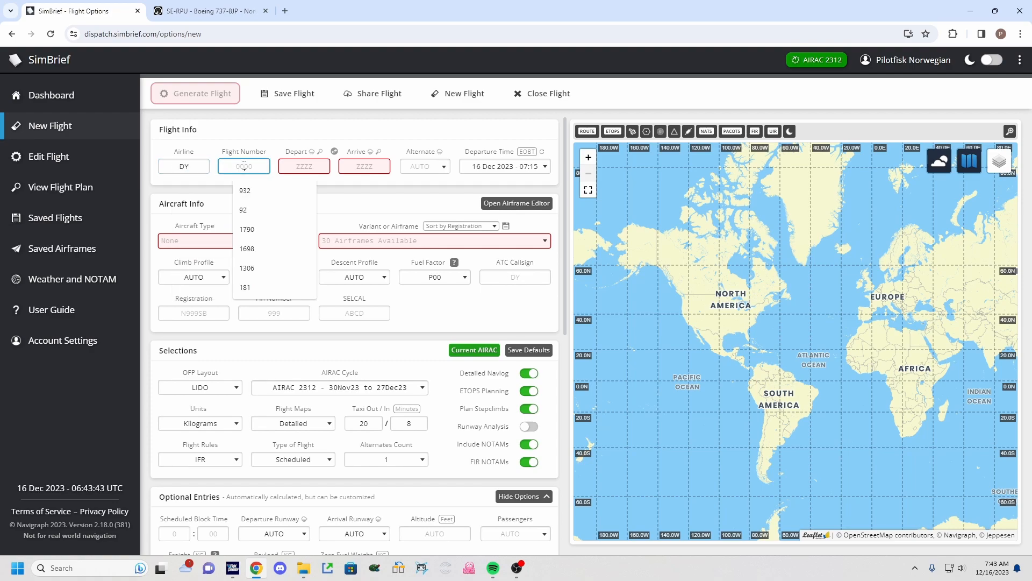
{"action": "type", "text": "932"}
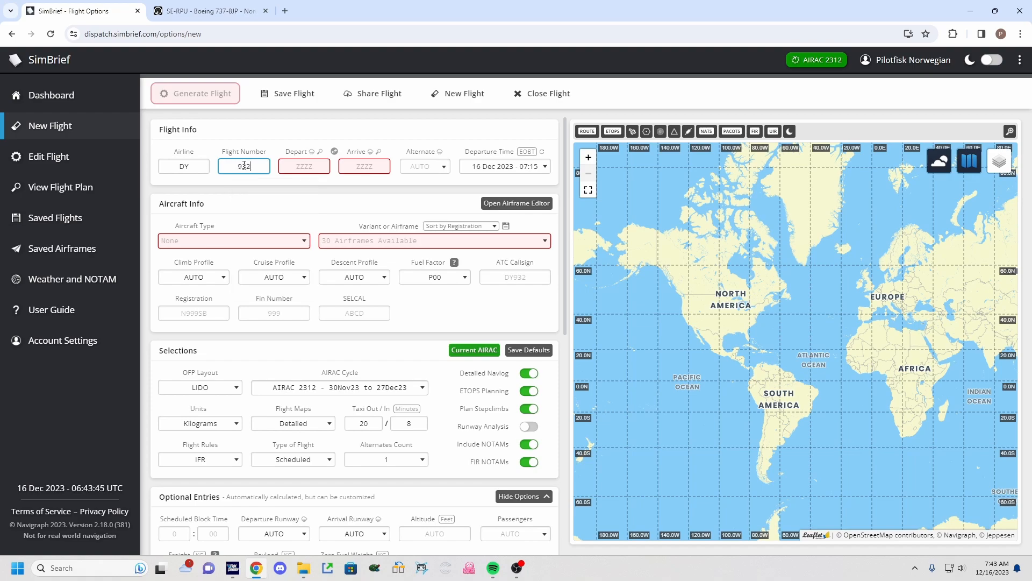
Set the departure airport to ENGM by searching for Oslo, and the arrival airport to EKCH.
{"action": "left_click", "coordinate": [299, 168]}
{"action": "left_click", "coordinate": [299, 169]}
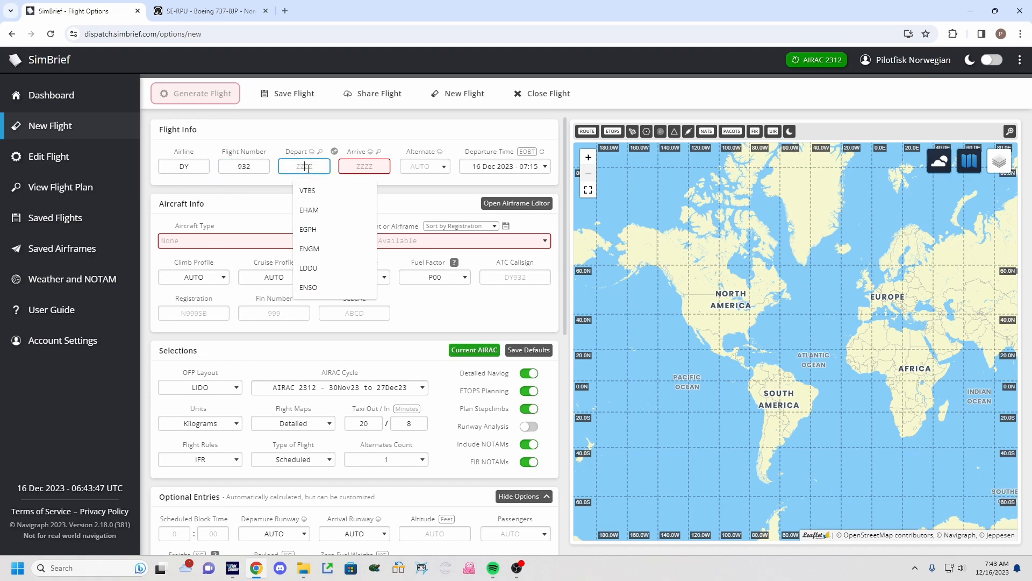
{"action": "left_click", "coordinate": [289, 131]}
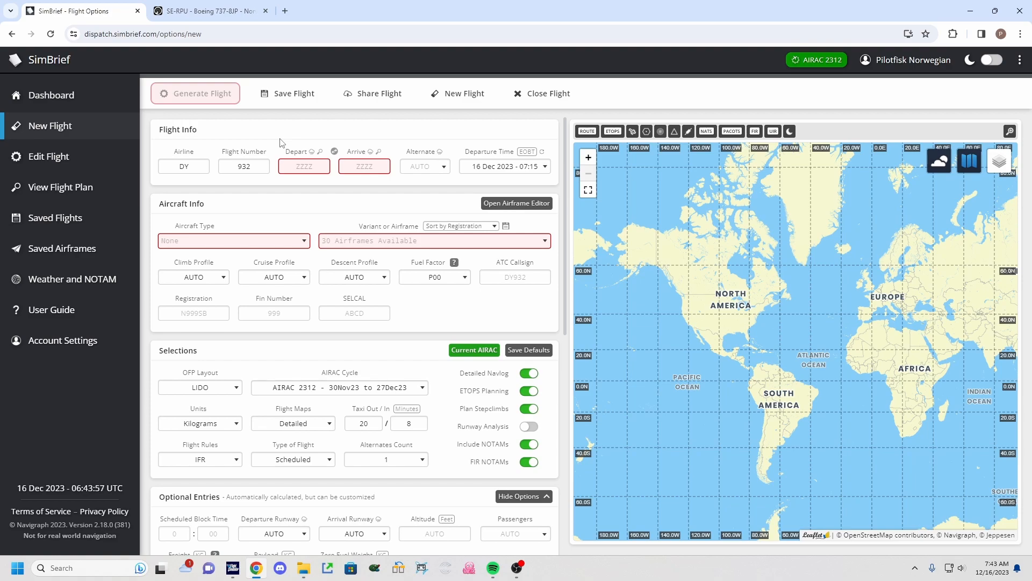
{"action": "left_click", "coordinate": [320, 153]}
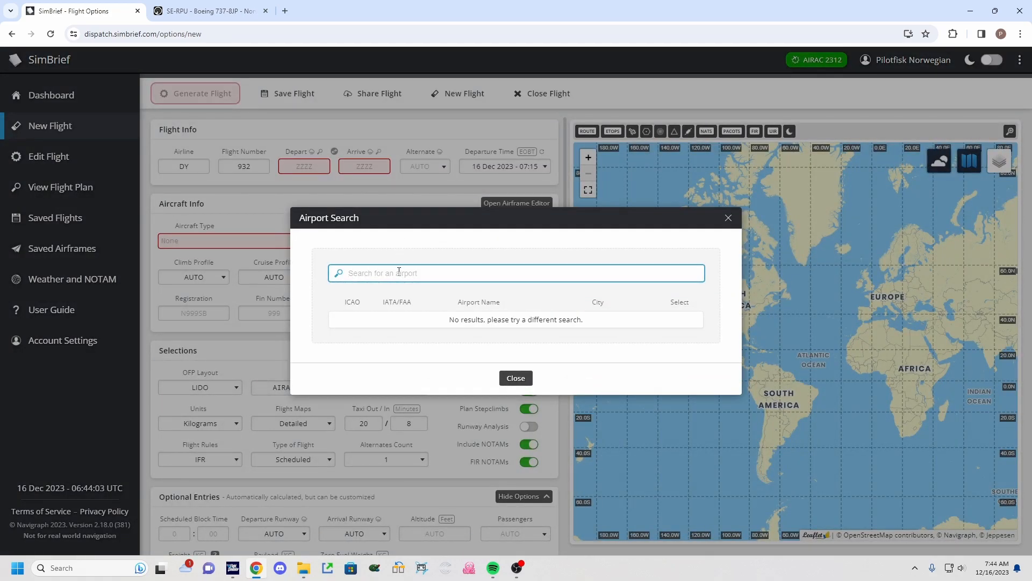
{"action": "type", "text": "Oslo"}
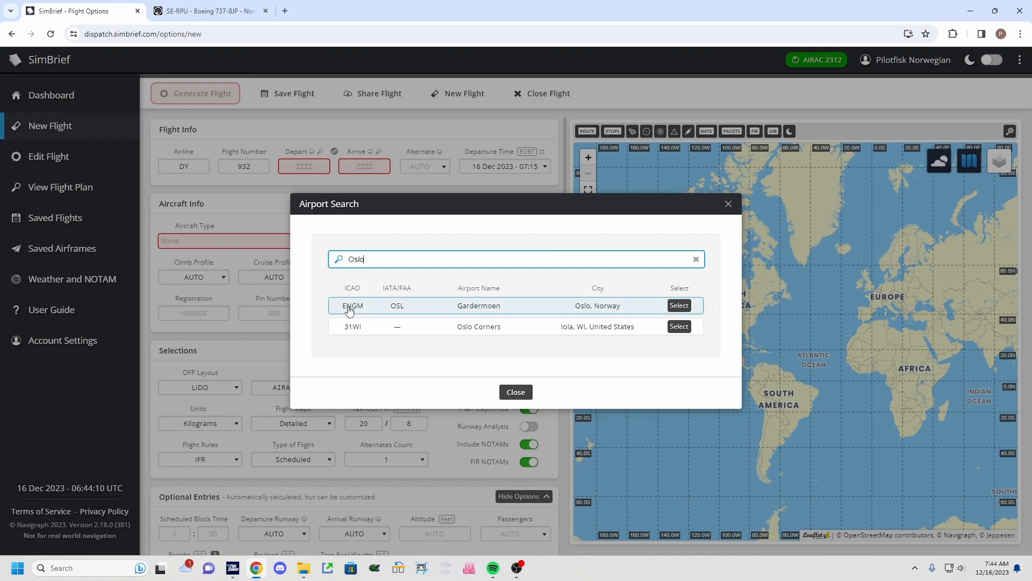
{"action": "left_click", "coordinate": [679, 305]}
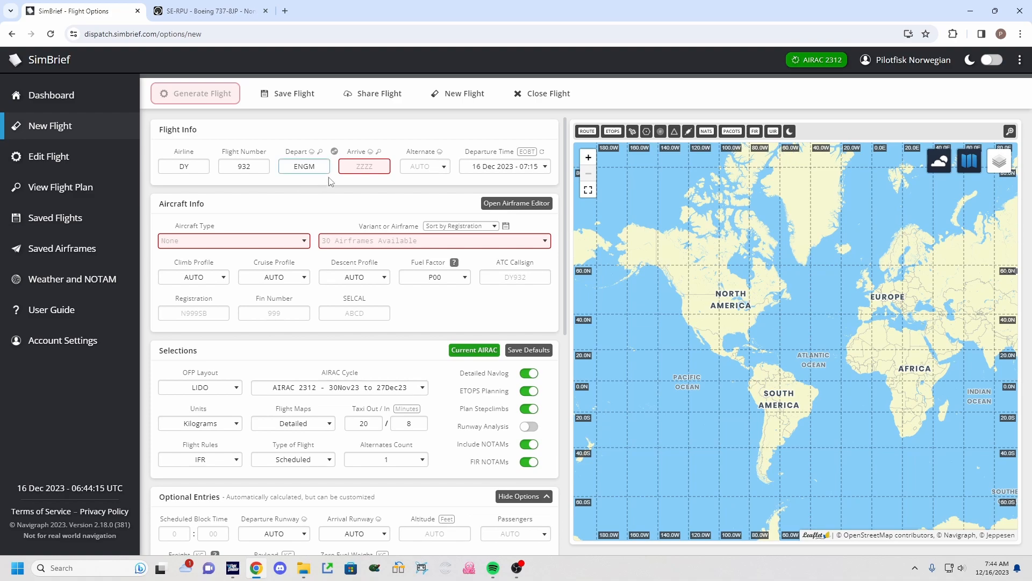
{"action": "left_click", "coordinate": [375, 168]}
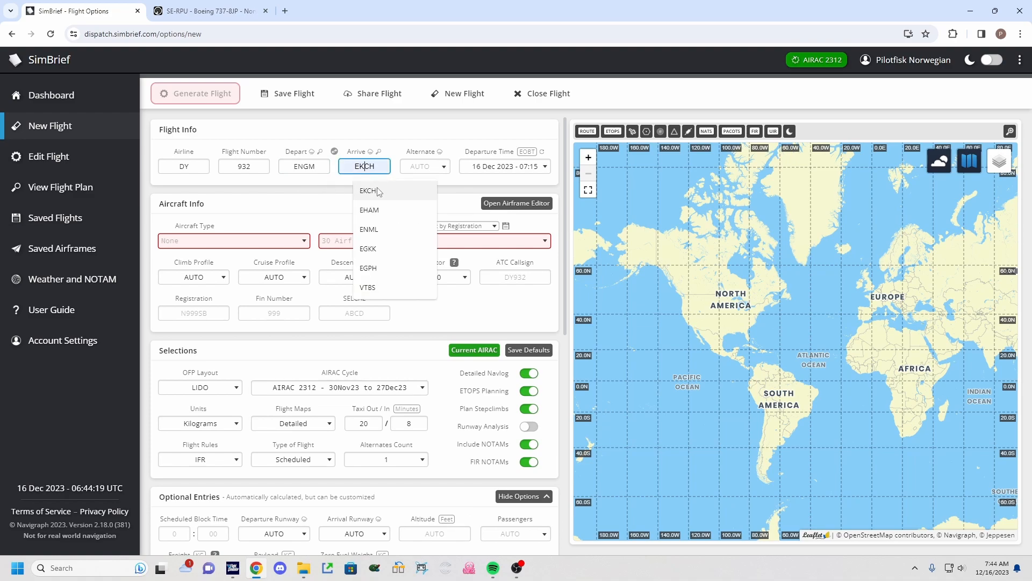
{"action": "left_click", "coordinate": [374, 191]}
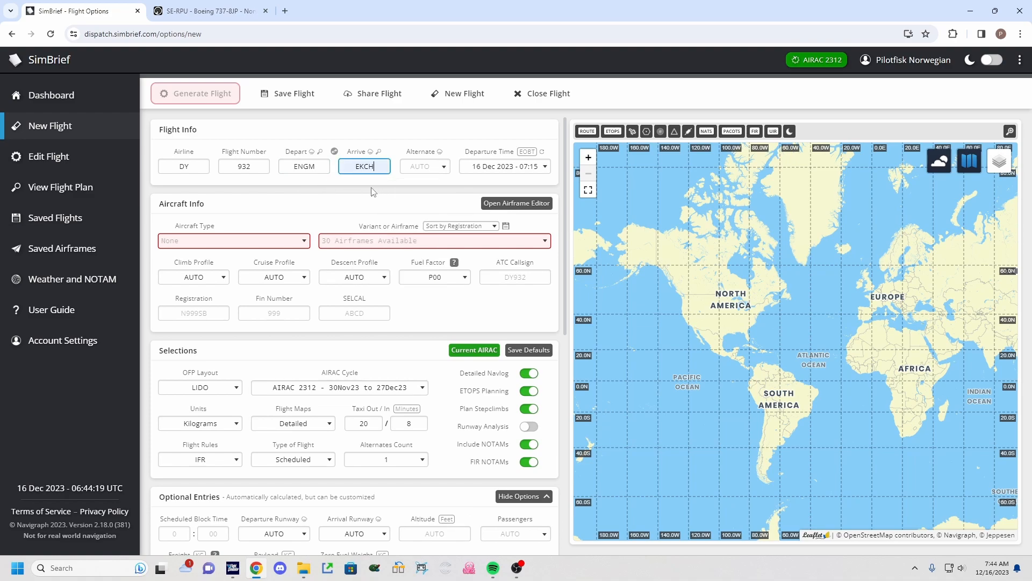
Open the departure airport's information window and review its METAR, TAF and NOTAMs before closing it.
{"action": "left_click", "coordinate": [312, 152]}
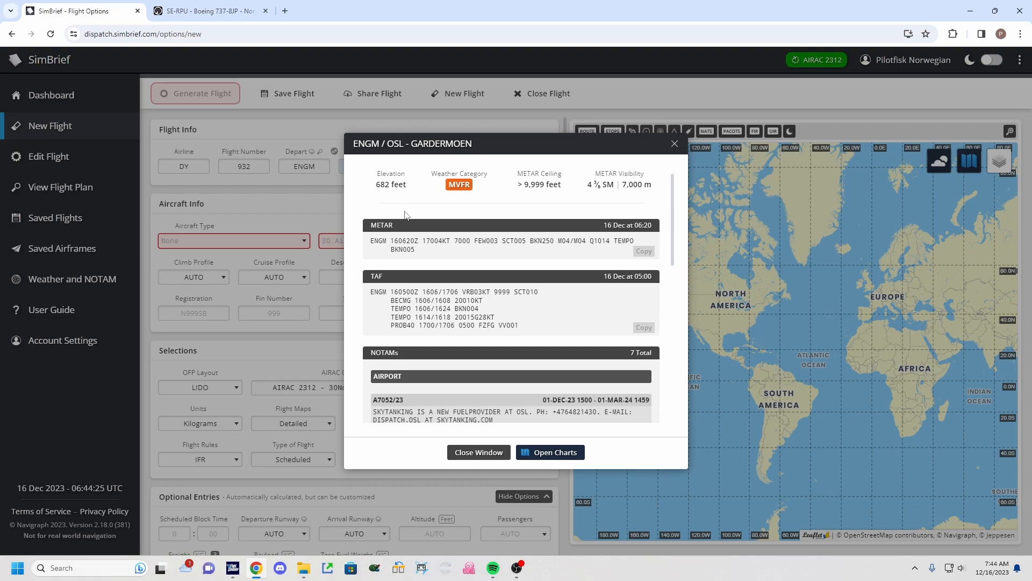
{"action": "left_click_drag", "start_coordinate": [394, 242], "coordinate": [591, 256]}
{"action": "left_click", "coordinate": [592, 256]}
{"action": "mouse_move", "coordinate": [381, 184]}
{"action": "left_mouse_down"}
{"action": "mouse_move", "coordinate": [591, 184]}
{"action": "mouse_move", "coordinate": [377, 185]}
{"action": "mouse_move", "coordinate": [401, 185]}
{"action": "left_mouse_up"}
{"action": "left_click", "coordinate": [401, 185]}
{"action": "left_click_drag", "start_coordinate": [391, 292], "coordinate": [527, 323]}
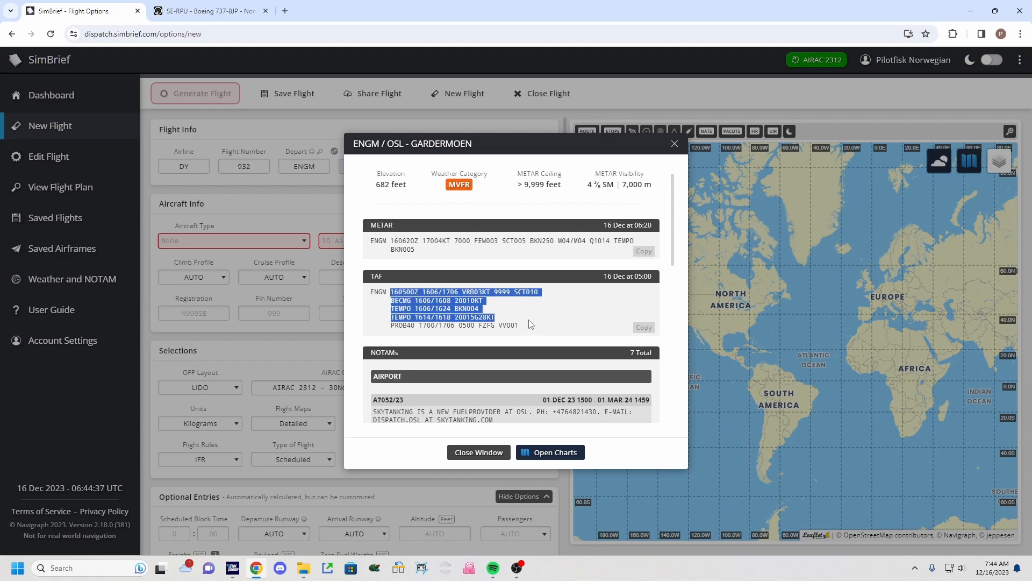
{"action": "left_click", "coordinate": [515, 315]}
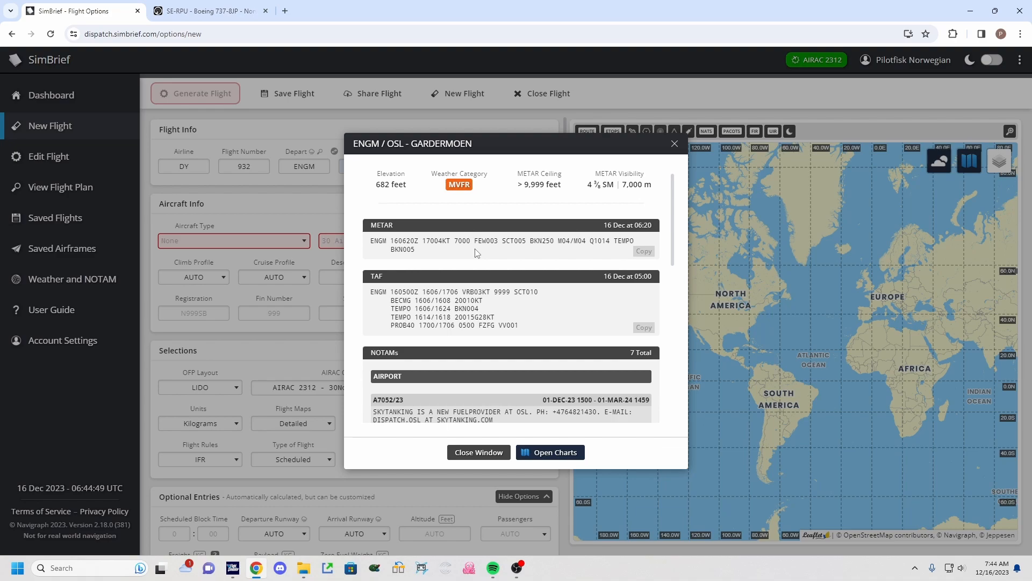
{"action": "scroll", "coordinate": [450, 337], "scroll_direction": "down", "scroll_amount": 2}
{"action": "left_click_drag", "start_coordinate": [364, 249], "coordinate": [389, 247]}
{"action": "left_click", "coordinate": [421, 262]}
{"action": "scroll", "coordinate": [422, 263], "scroll_direction": "down", "scroll_amount": 1}
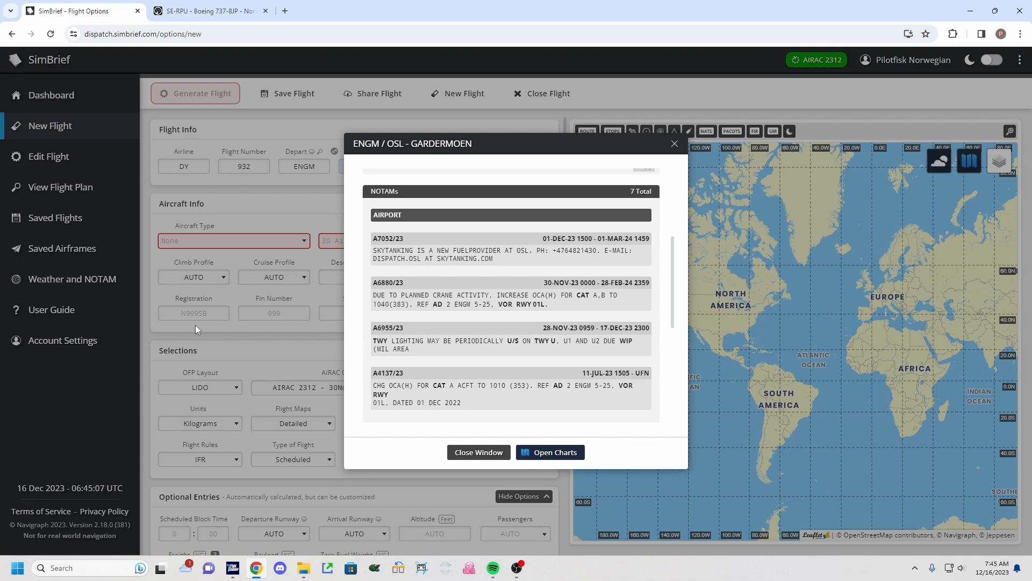
{"action": "scroll", "coordinate": [471, 328], "scroll_direction": "down", "scroll_amount": 2}
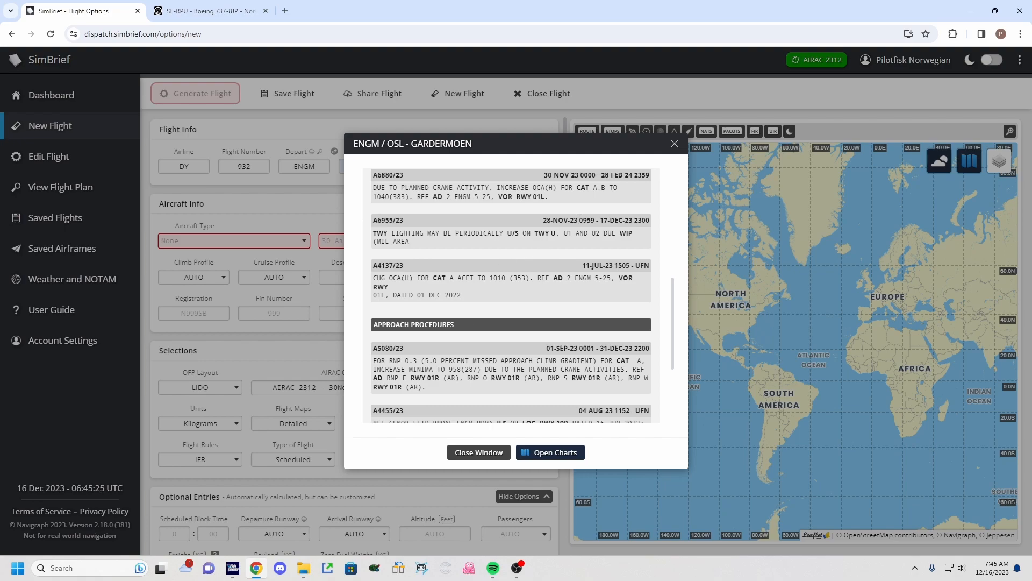
{"action": "left_click", "coordinate": [675, 144]}
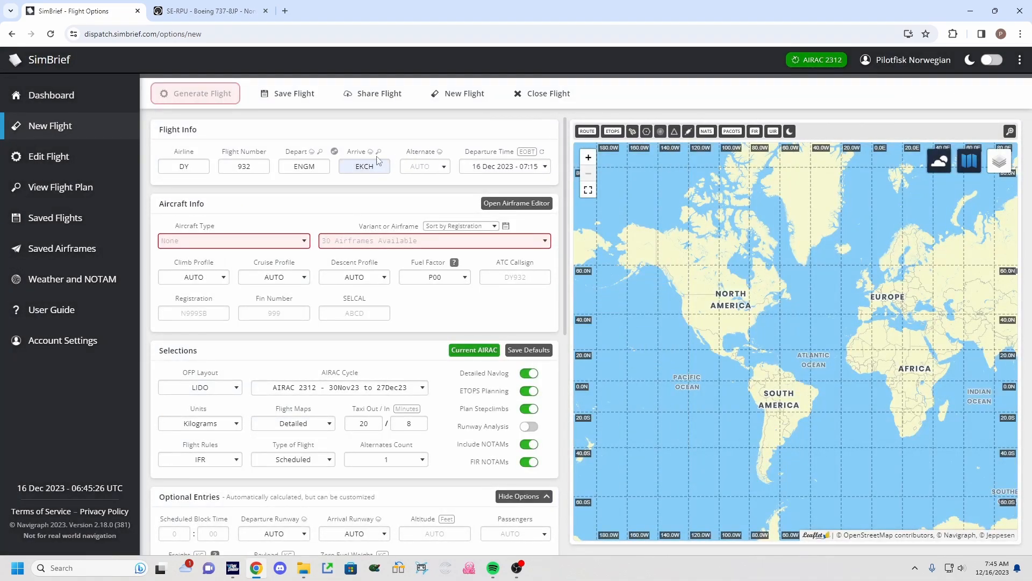
Set the departure time to 16 Dec 2023 at 06:30.
{"action": "left_click", "coordinate": [506, 169]}
{"action": "left_click", "coordinate": [512, 321]}
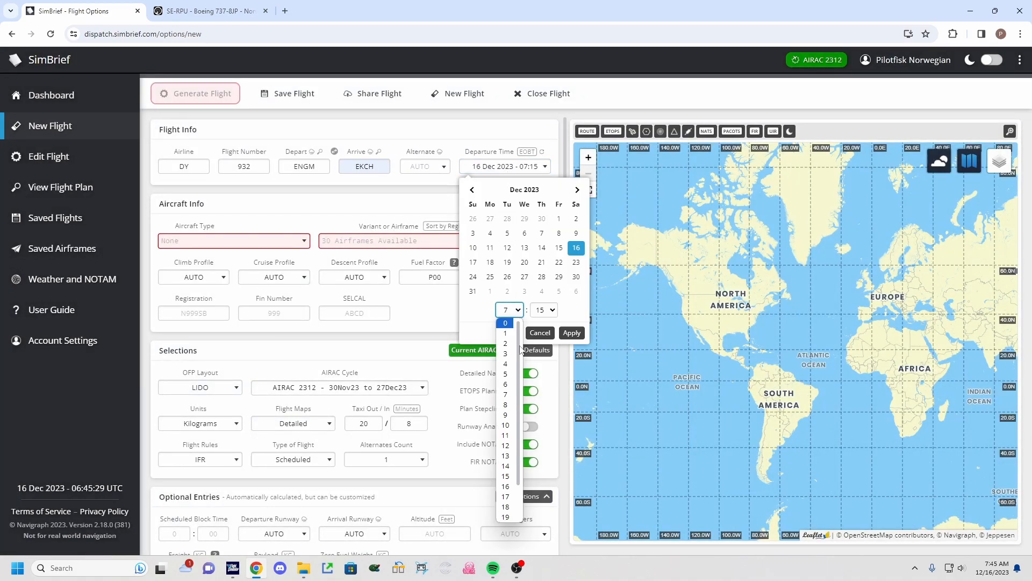
{"action": "left_click", "coordinate": [508, 385]}
{"action": "left_click", "coordinate": [544, 310]}
{"action": "scroll", "coordinate": [528, 389], "scroll_direction": "down", "scroll_amount": 2}
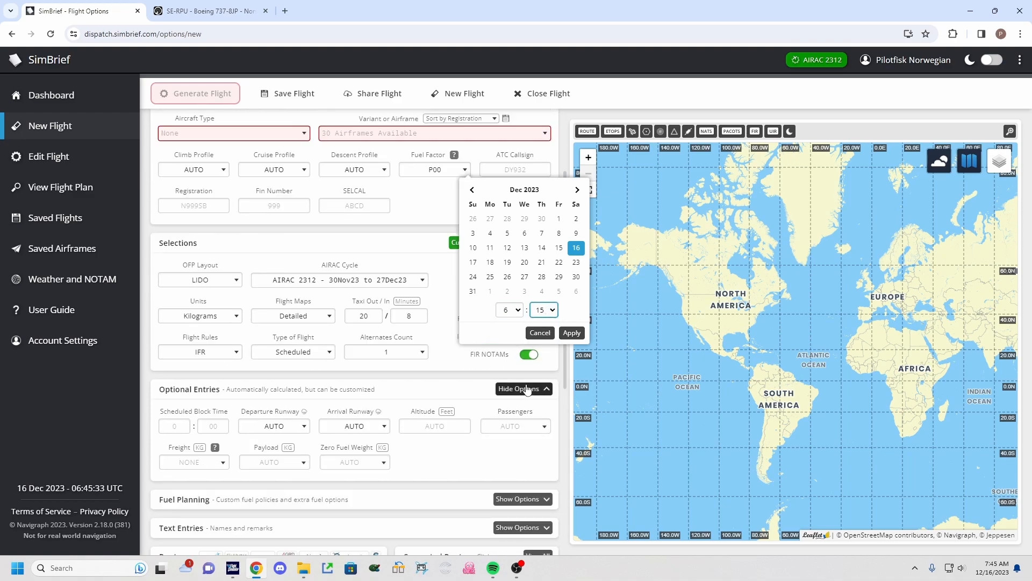
{"action": "left_click", "coordinate": [544, 309]}
{"action": "scroll", "coordinate": [543, 409], "scroll_direction": "down", "scroll_amount": 3}
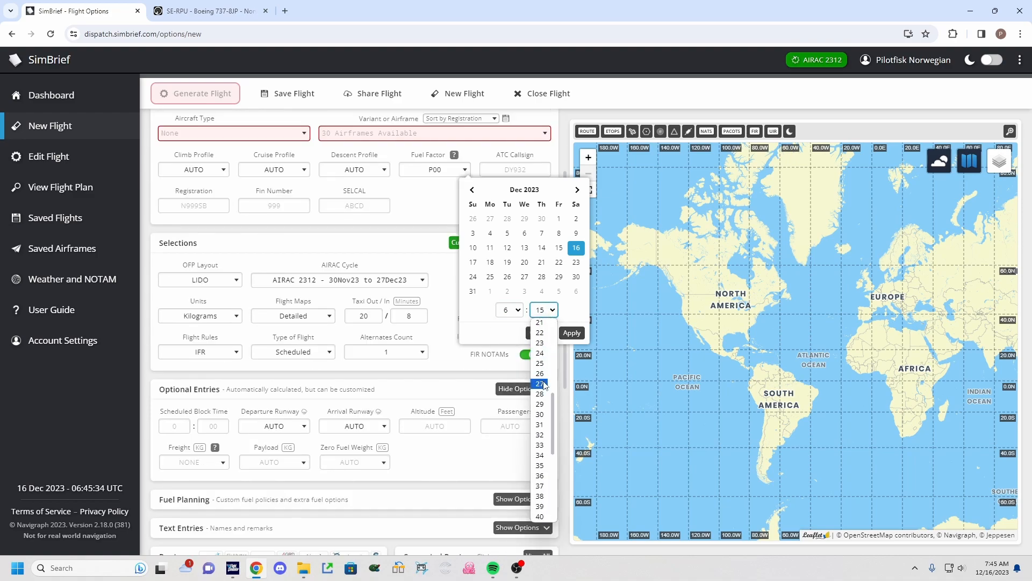
{"action": "left_click", "coordinate": [540, 414]}
{"action": "scroll", "coordinate": [574, 248], "scroll_direction": "up", "scroll_amount": 2}
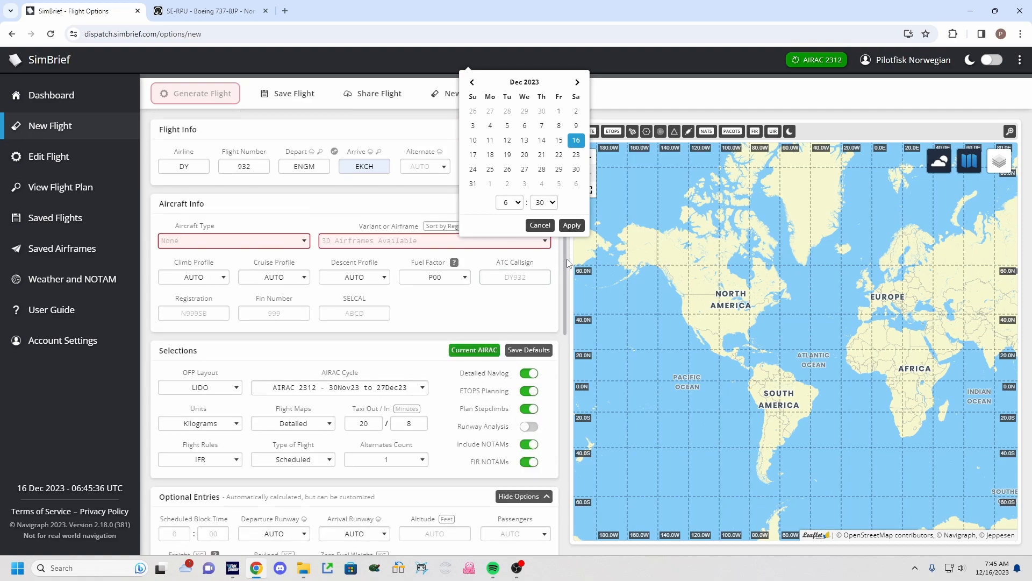
{"action": "left_click", "coordinate": [571, 226]}
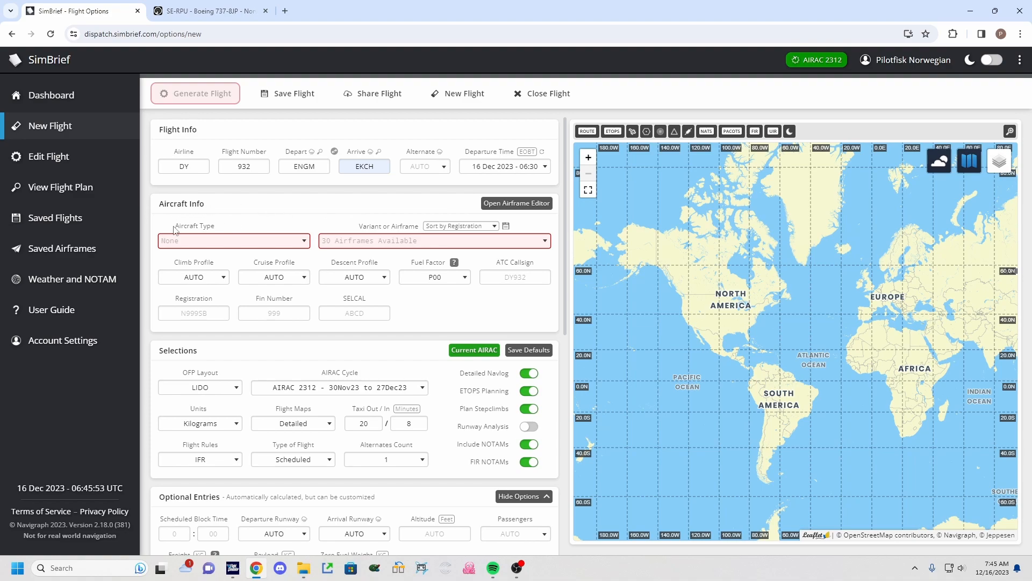
Select the NORWEGIAN - B737-800 (PMDG PAX 184 BASE WEIGHT) airframe for the flight.
{"action": "left_click", "coordinate": [239, 241]}
{"action": "scroll", "coordinate": [243, 309], "scroll_direction": "down", "scroll_amount": 10}
{"action": "scroll", "coordinate": [241, 323], "scroll_direction": "down", "scroll_amount": 6}
{"action": "scroll", "coordinate": [242, 322], "scroll_direction": "down", "scroll_amount": 5}
{"action": "scroll", "coordinate": [248, 328], "scroll_direction": "up", "scroll_amount": 12}
{"action": "scroll", "coordinate": [247, 326], "scroll_direction": "up", "scroll_amount": 10}
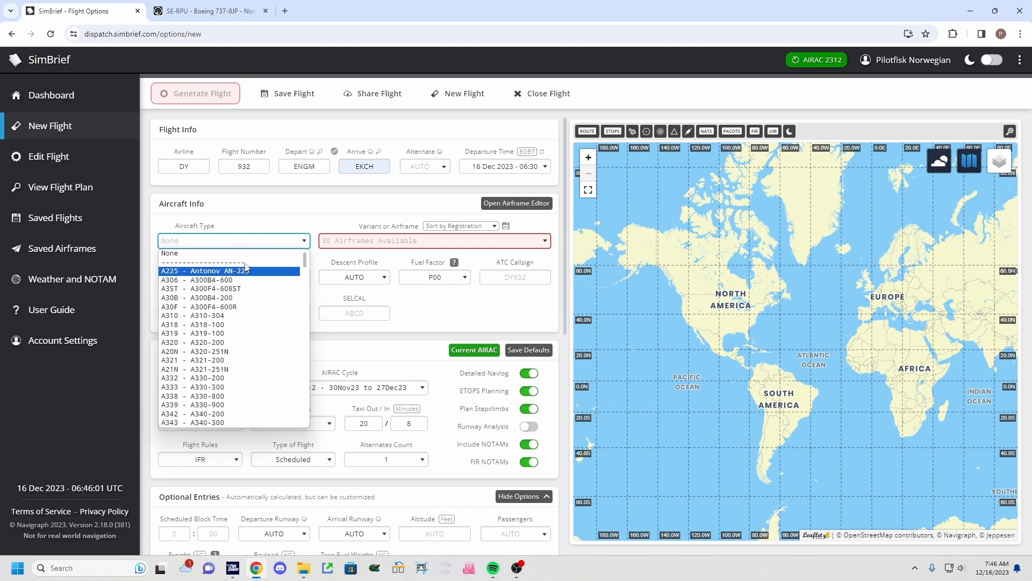
{"action": "left_click", "coordinate": [261, 240]}
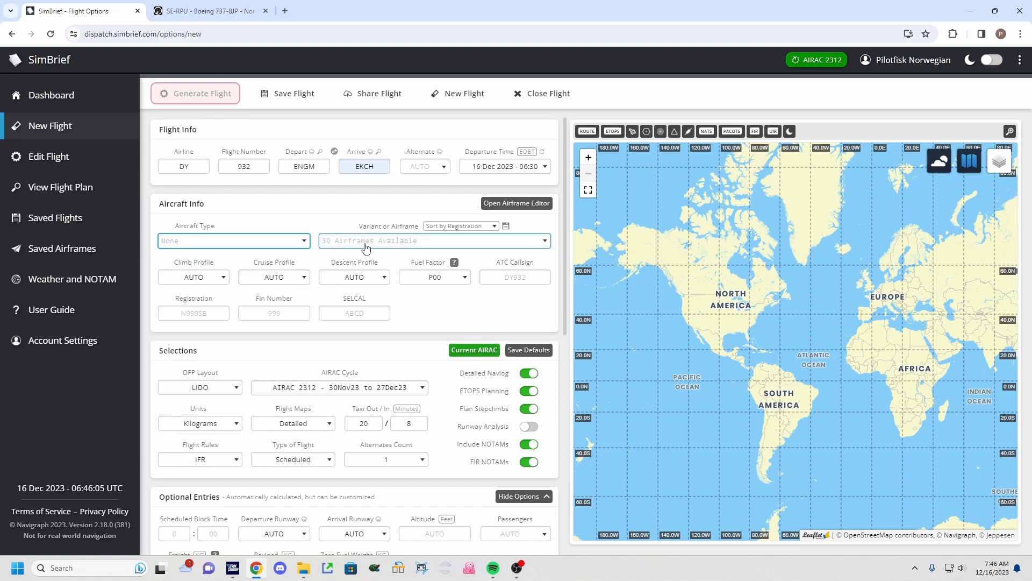
{"action": "left_click", "coordinate": [444, 245]}
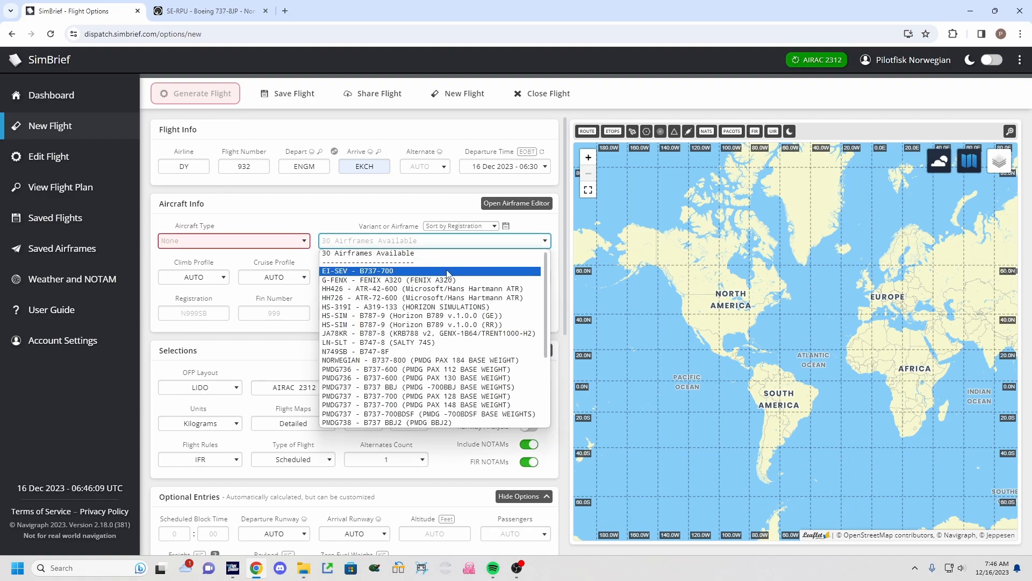
{"action": "left_click", "coordinate": [279, 241]}
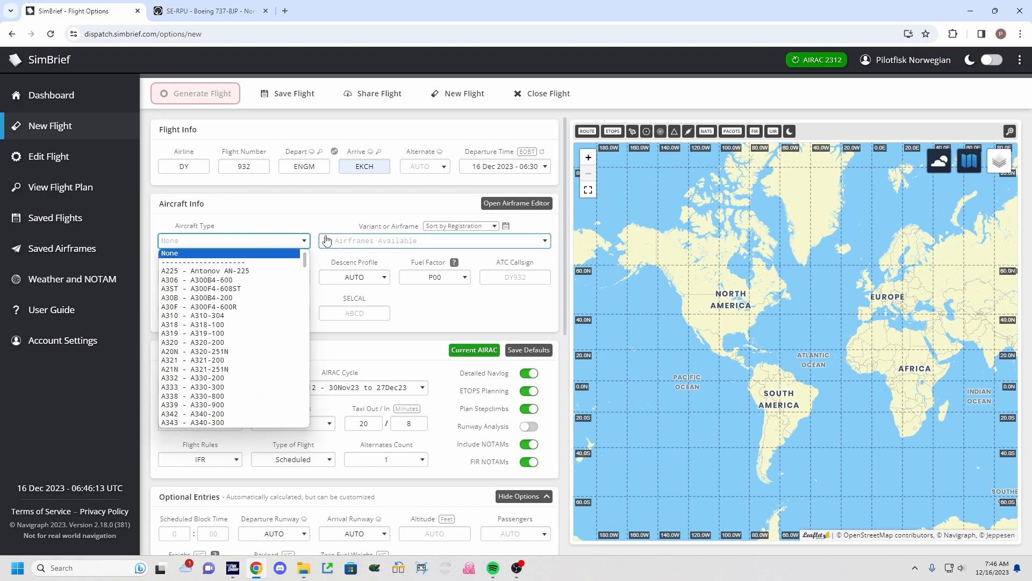
{"action": "left_click", "coordinate": [363, 243]}
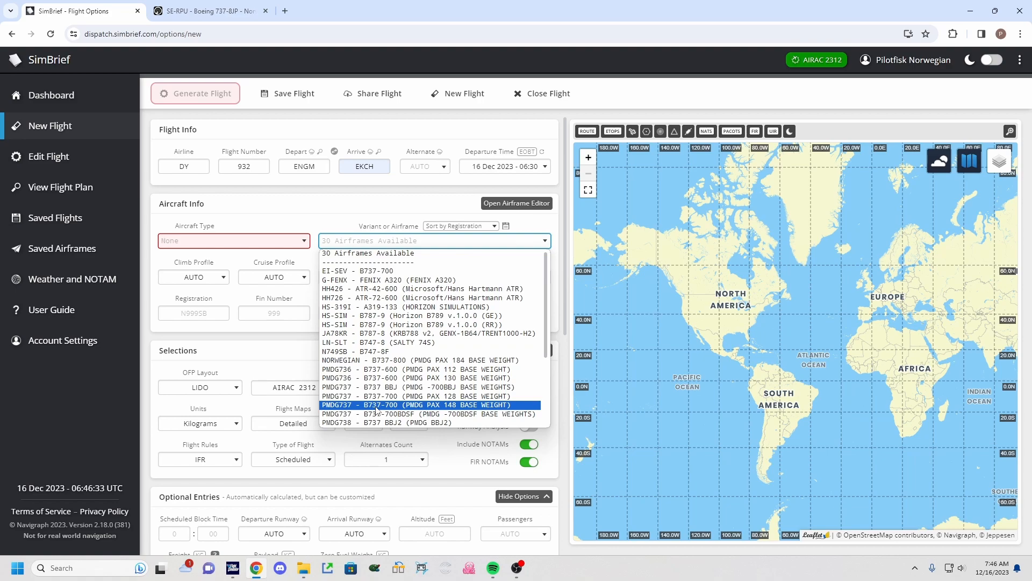
{"action": "left_click", "coordinate": [356, 360]}
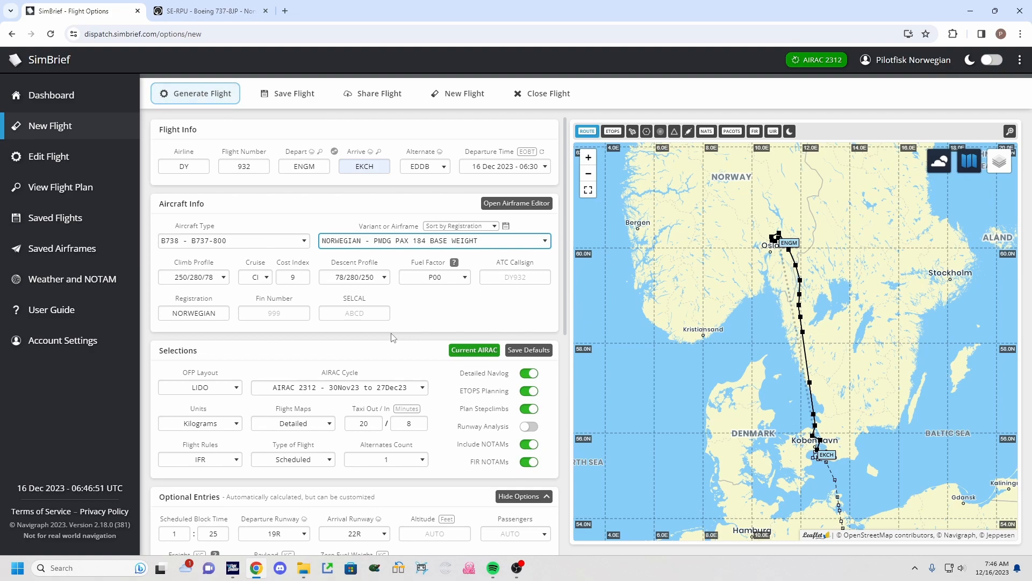
Review the climb profile and fuel factor options without changing them.
{"action": "left_click", "coordinate": [465, 307]}
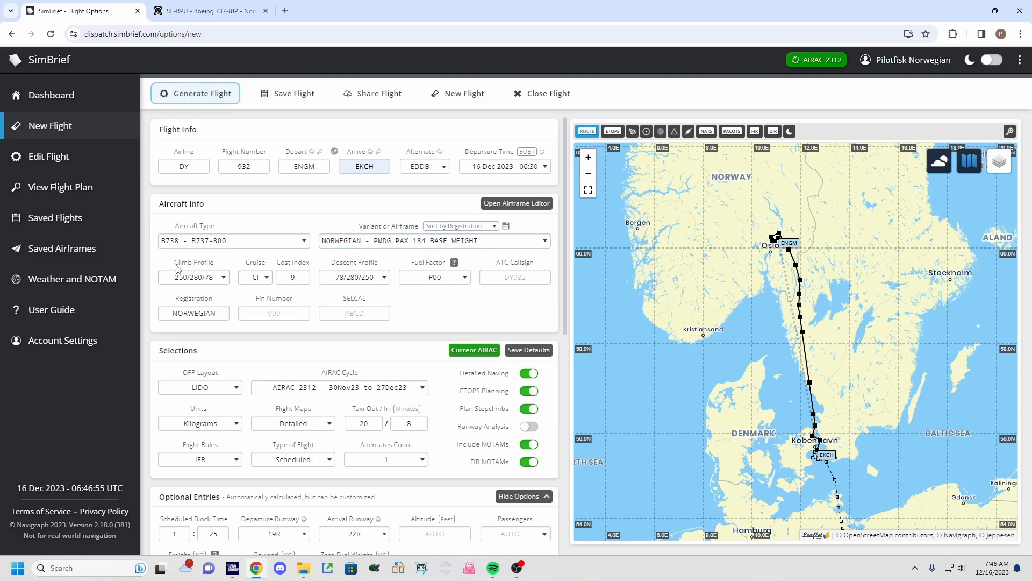
{"action": "left_click_drag", "start_coordinate": [246, 267], "coordinate": [304, 267]}
{"action": "left_click", "coordinate": [305, 279]}
{"action": "left_click_drag", "start_coordinate": [411, 263], "coordinate": [436, 265]}
{"action": "left_click", "coordinate": [437, 264]}
{"action": "left_click", "coordinate": [442, 278]}
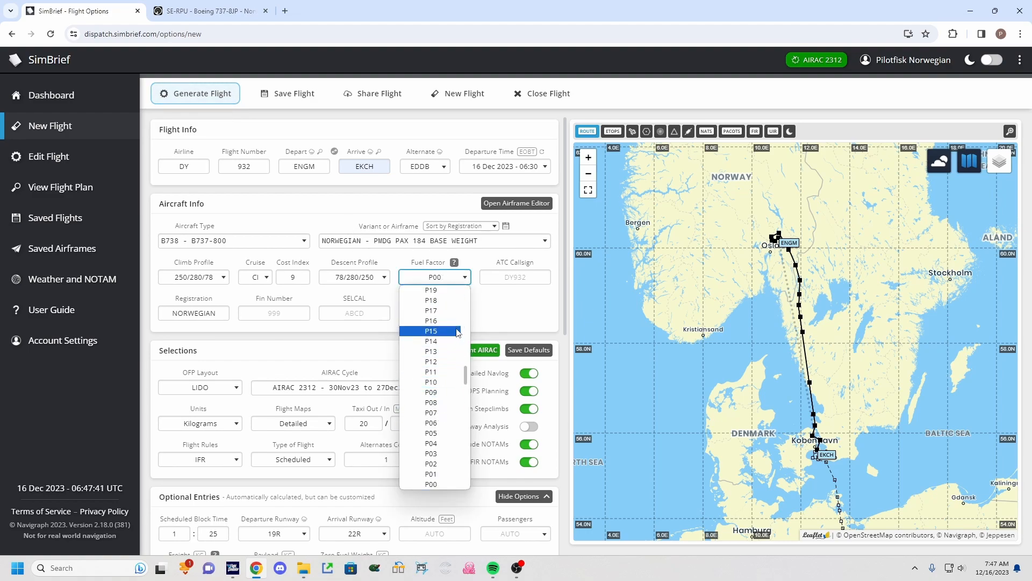
{"action": "left_click", "coordinate": [510, 323]}
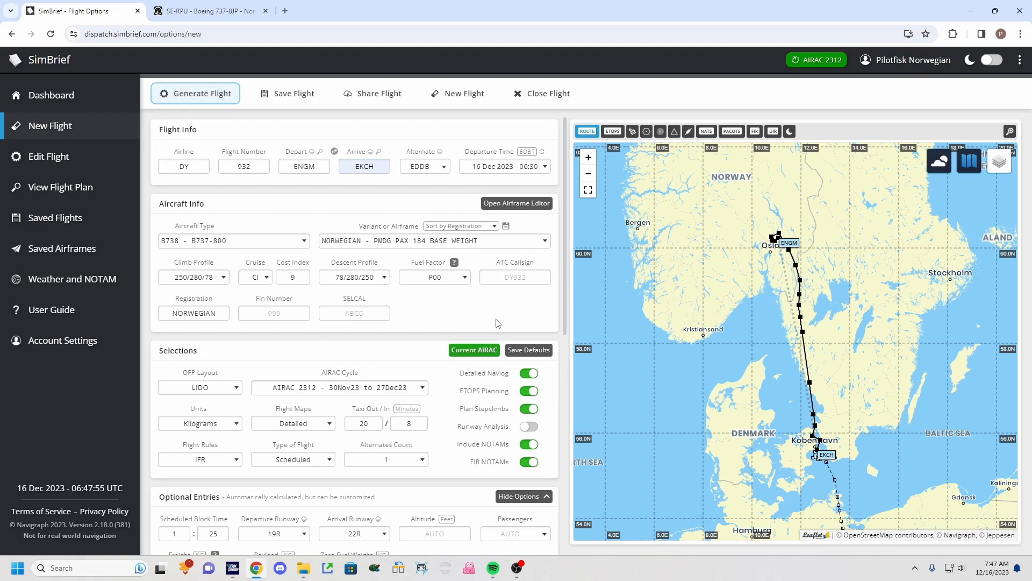
Set the ATC callsign to NOZ932.
{"action": "left_click", "coordinate": [526, 273]}
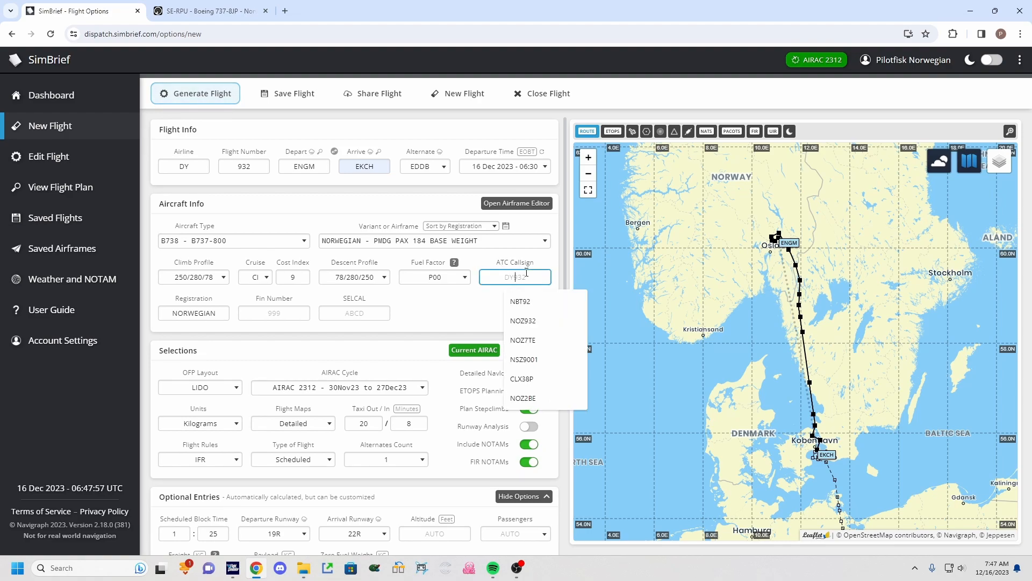
{"action": "type", "text": "NOZ932"}
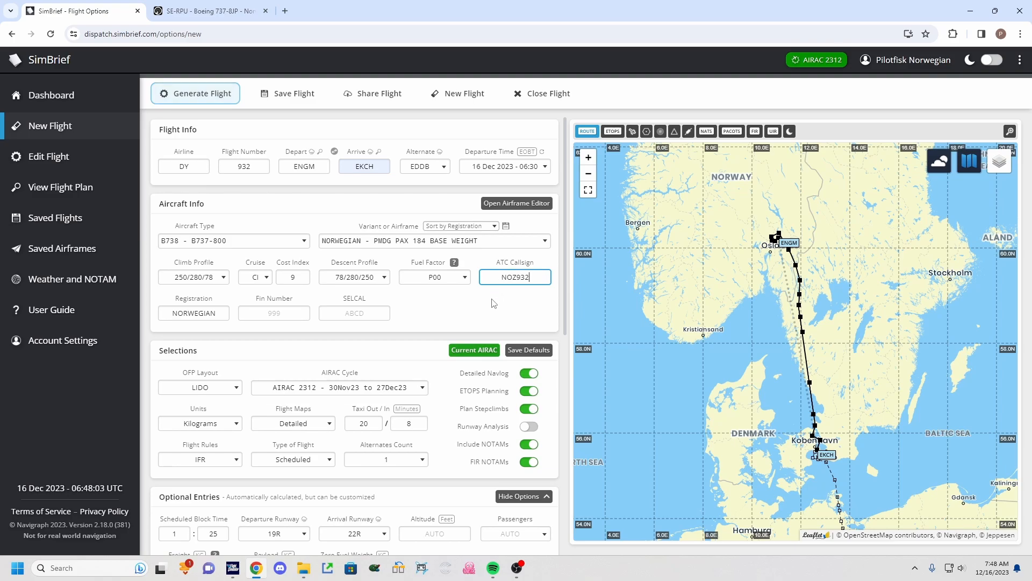
{"action": "left_click_drag", "start_coordinate": [174, 299], "coordinate": [213, 299]}
{"action": "left_click", "coordinate": [213, 299]}
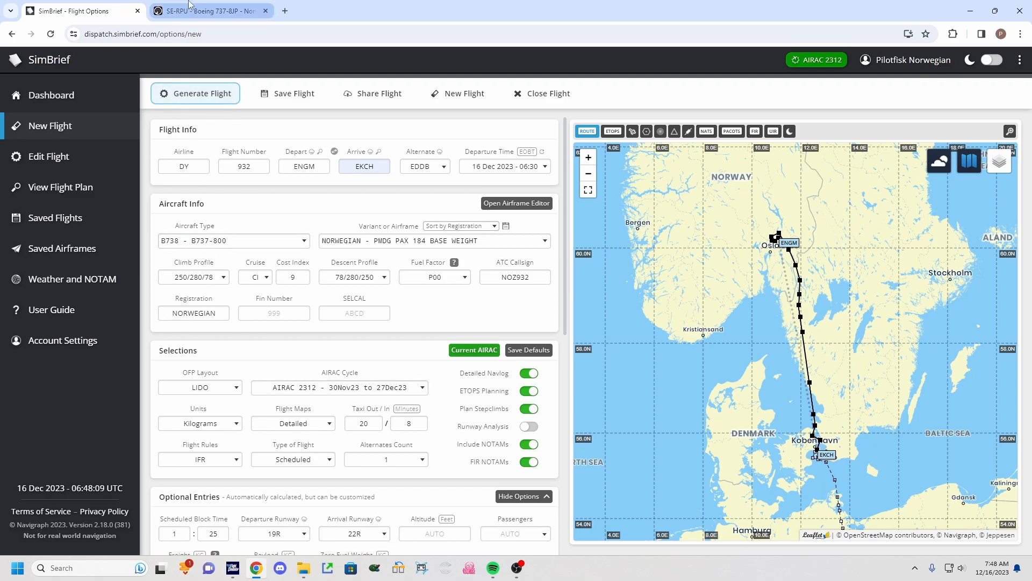
Look up the flight's aircraft on Flightradar24 and enter SE-RPU as the registration in SimBrief.
{"action": "left_click", "coordinate": [207, 11]}
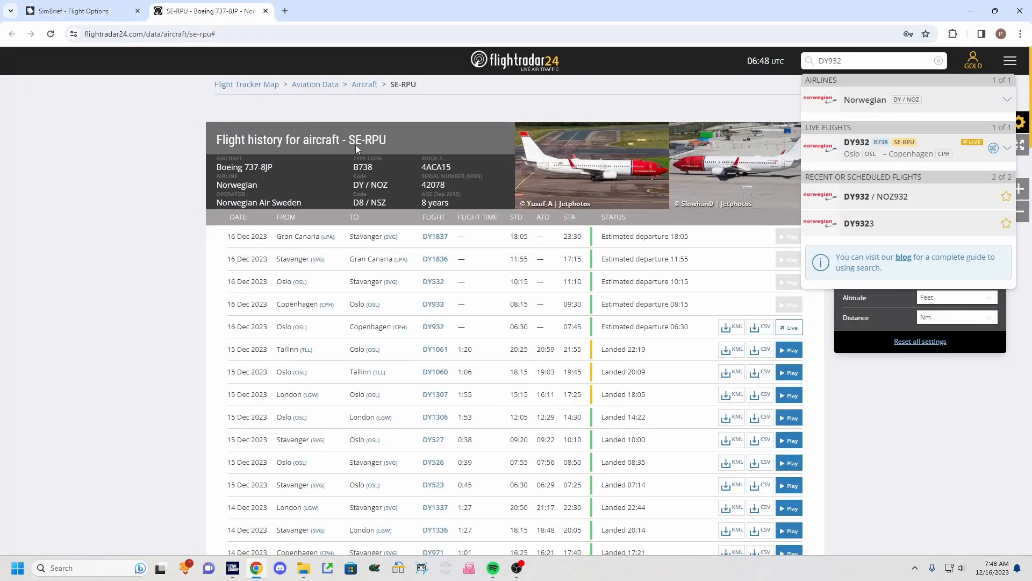
{"action": "left_click", "coordinate": [75, 11]}
{"action": "double_click", "coordinate": [209, 312]}
{"action": "type", "text": "SE-RPU"}
{"action": "left_click", "coordinate": [183, 300]}
{"action": "left_click", "coordinate": [191, 319]}
{"action": "left_click", "coordinate": [217, 330]}
{"action": "left_click_drag", "start_coordinate": [257, 299], "coordinate": [307, 295]}
{"action": "left_click", "coordinate": [302, 297]}
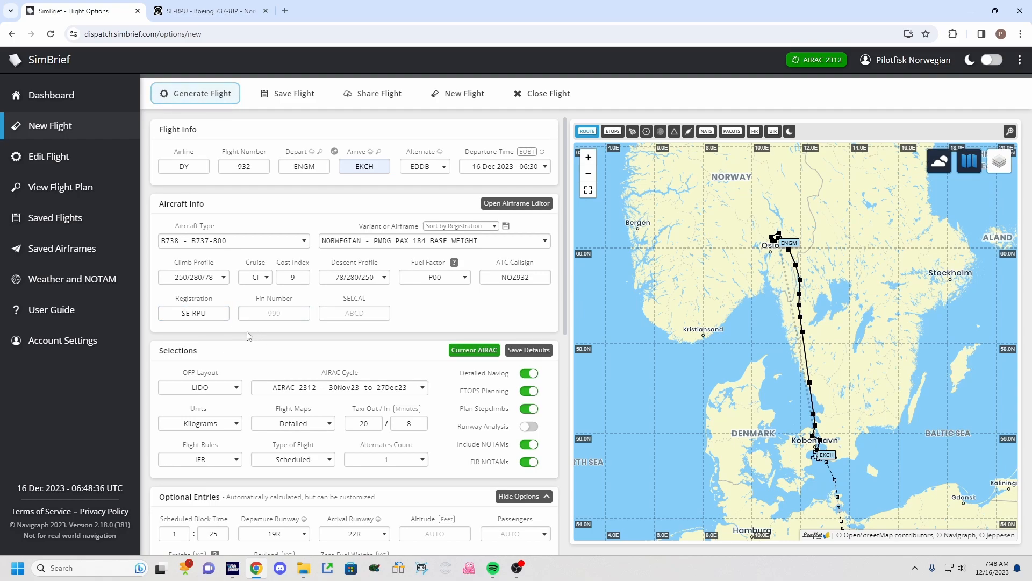
Switch the OFP layout to KLM and back to LIDO.
{"action": "scroll", "coordinate": [259, 334], "scroll_direction": "down", "scroll_amount": 1}
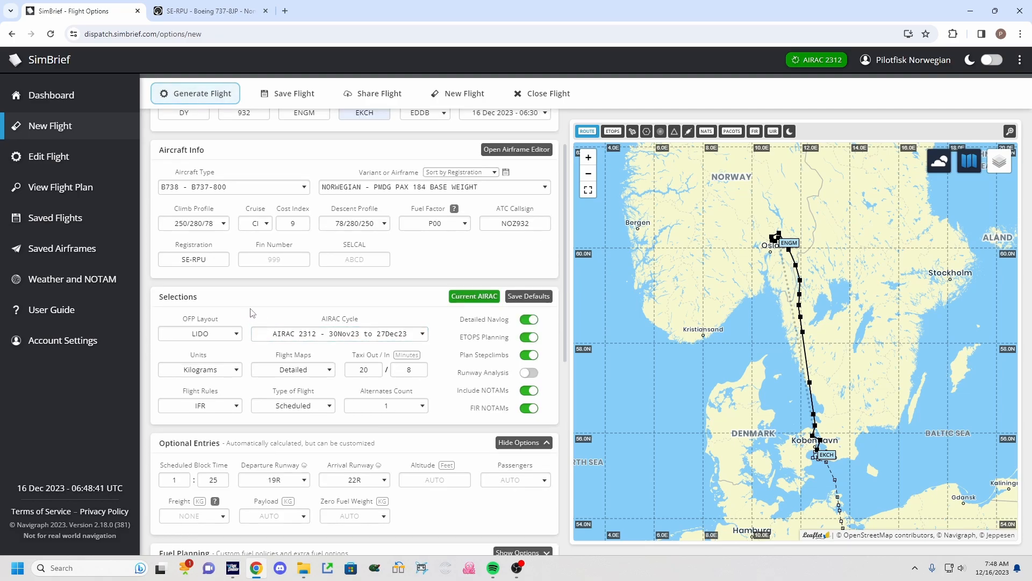
{"action": "scroll", "coordinate": [250, 312], "scroll_direction": "down", "scroll_amount": 1}
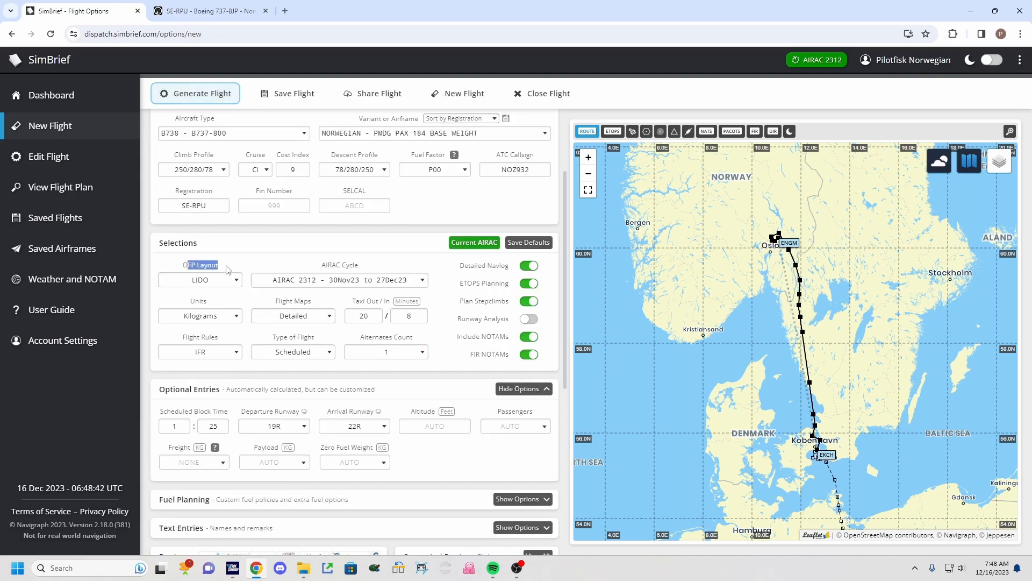
{"action": "left_click", "coordinate": [221, 275]}
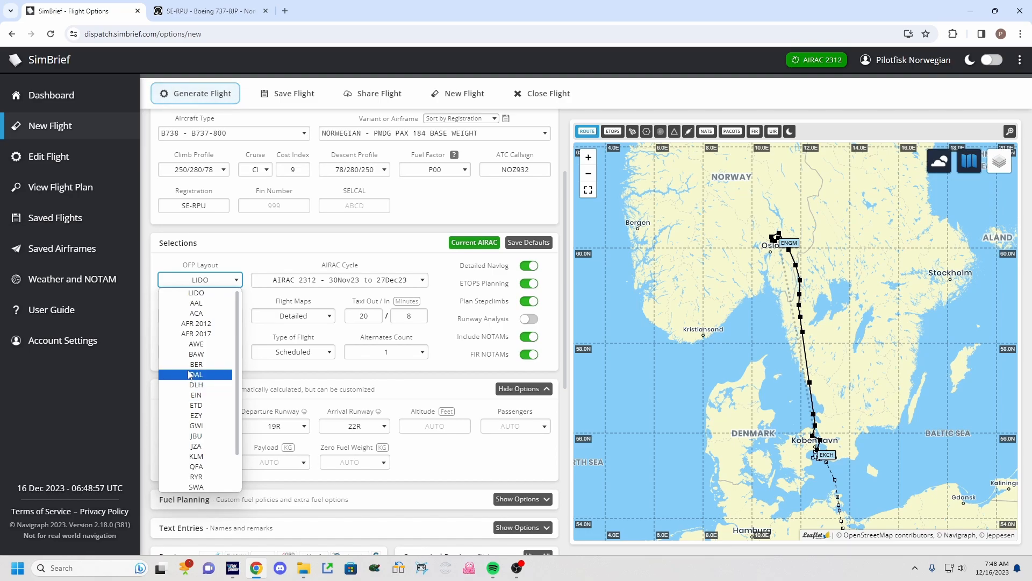
{"action": "left_click", "coordinate": [200, 456]}
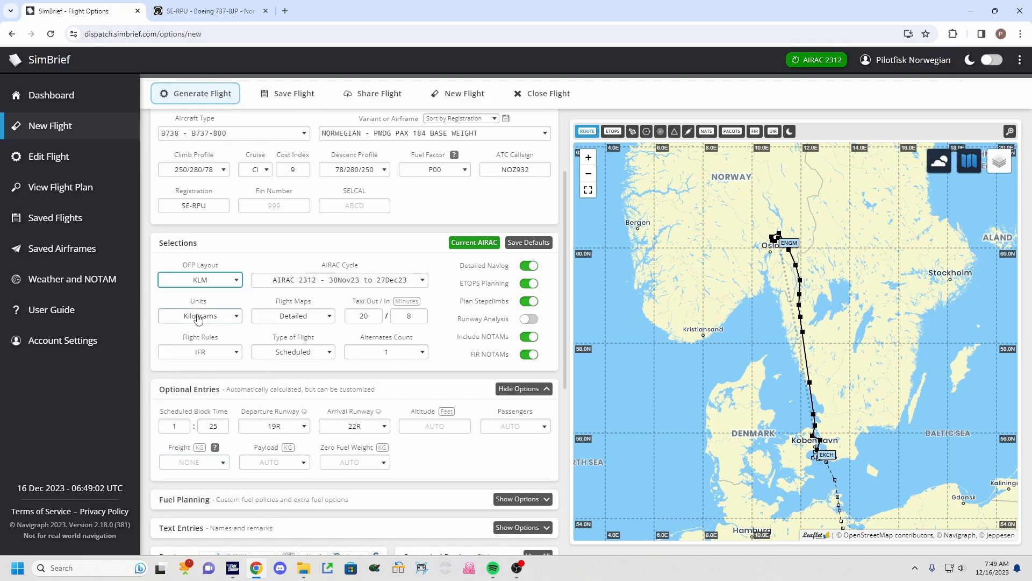
{"action": "left_click", "coordinate": [224, 278]}
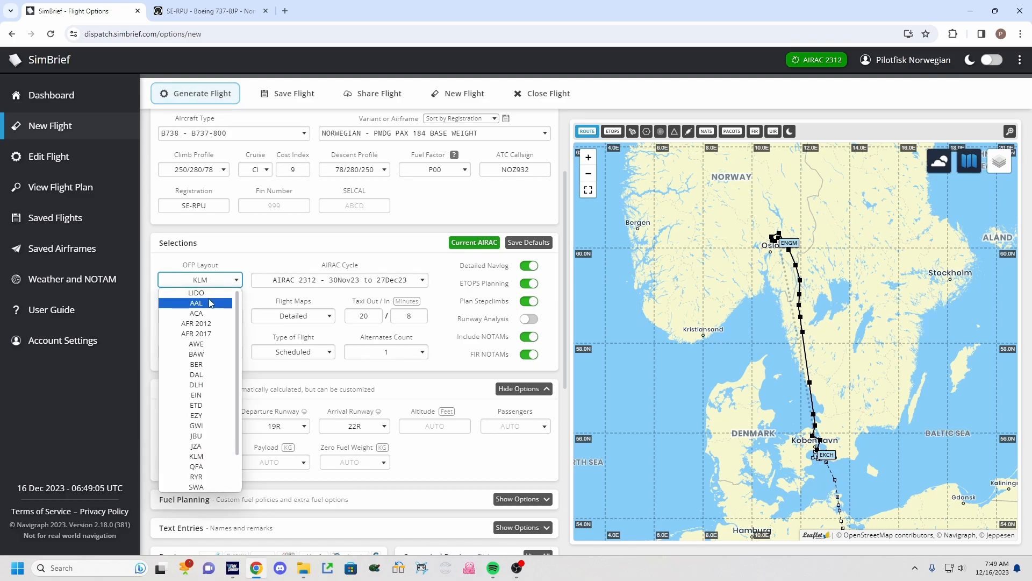
{"action": "left_click", "coordinate": [198, 297]}
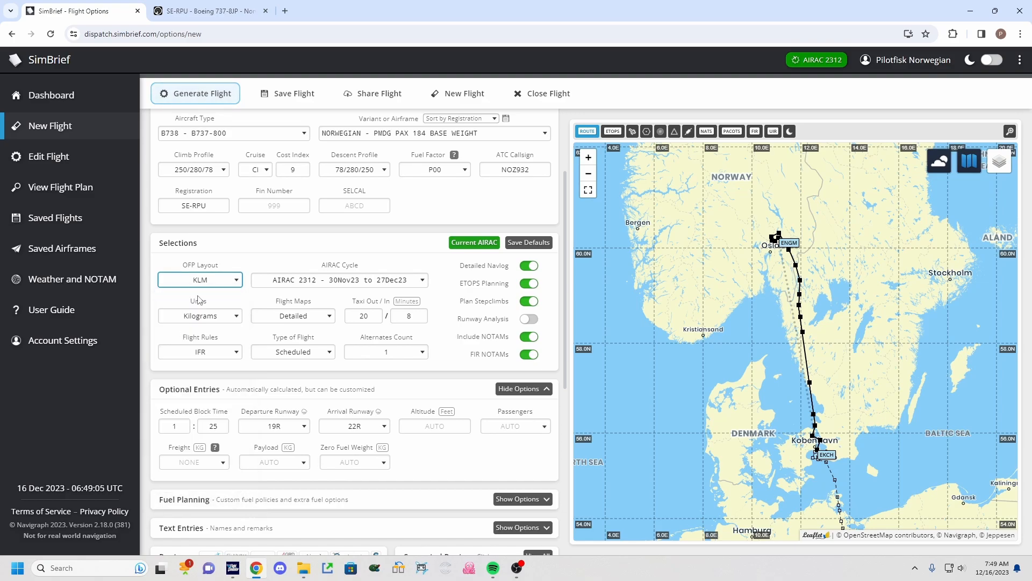
{"action": "left_click", "coordinate": [241, 252]}
Review the AIRAC cycle, units, flight maps and taxi out/in options without changing them.
{"action": "left_click", "coordinate": [419, 279]}
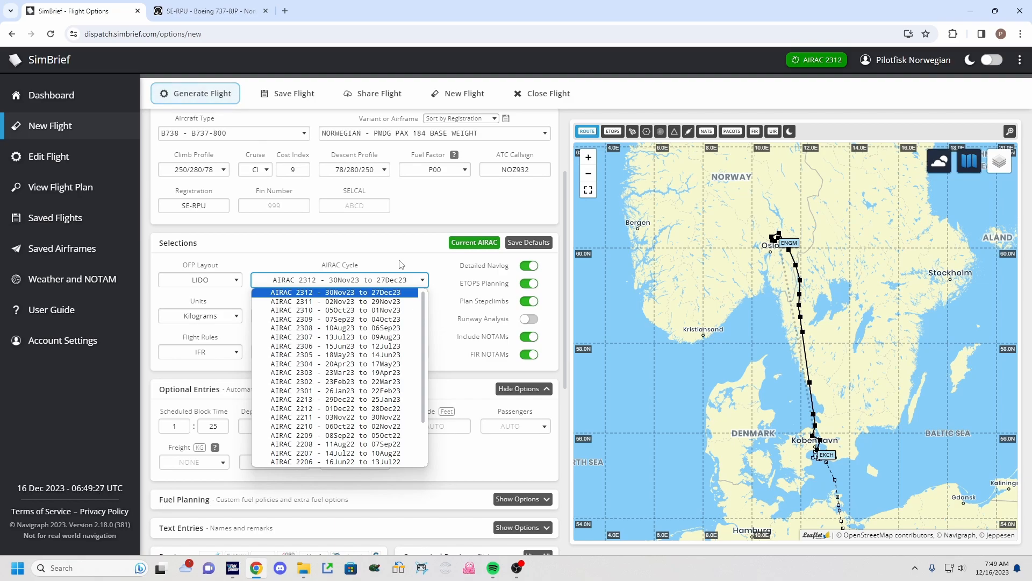
{"action": "left_click", "coordinate": [801, 59]}
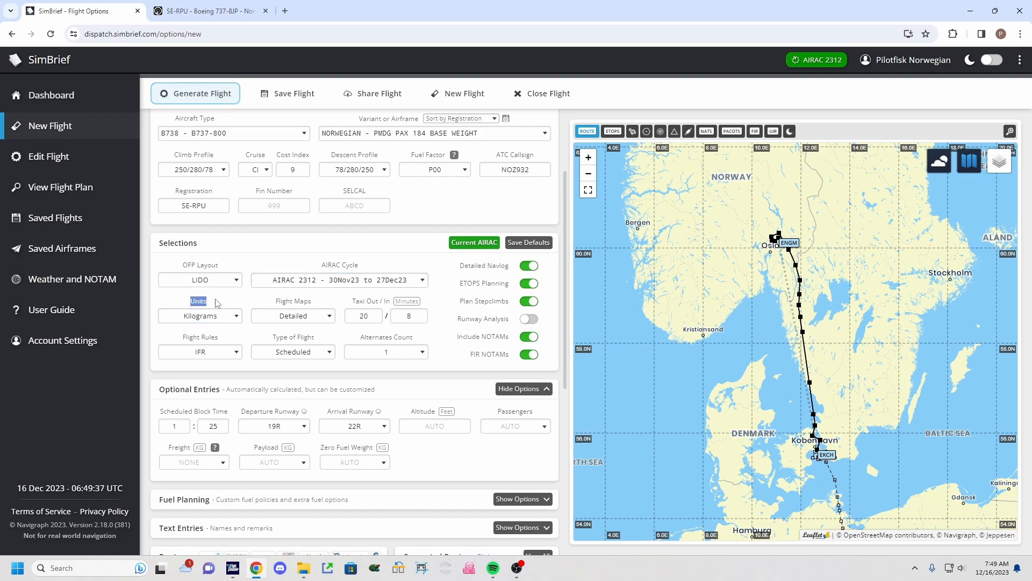
{"action": "left_click", "coordinate": [226, 317]}
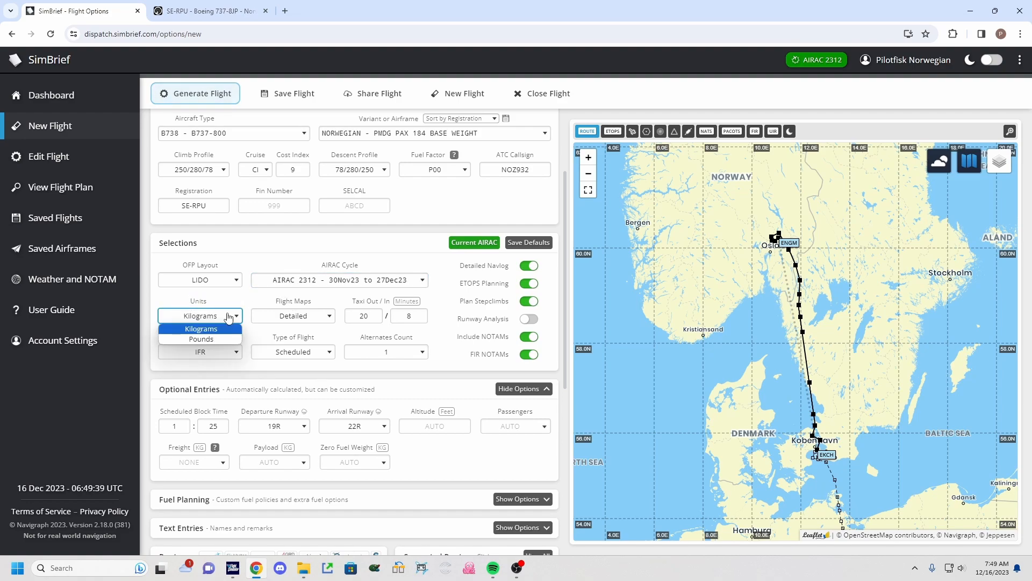
{"action": "left_click", "coordinate": [228, 318]}
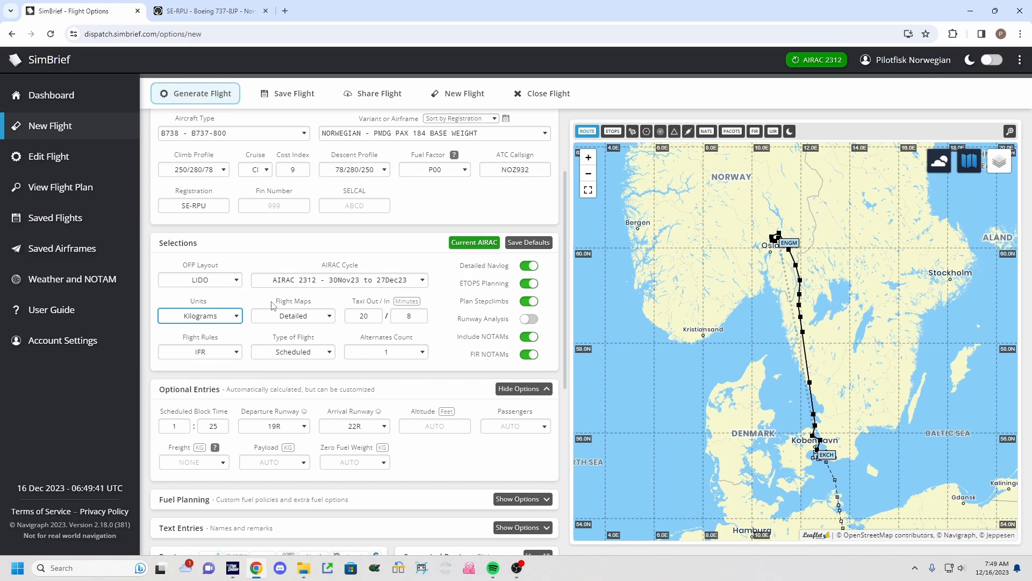
{"action": "left_click", "coordinate": [317, 317]}
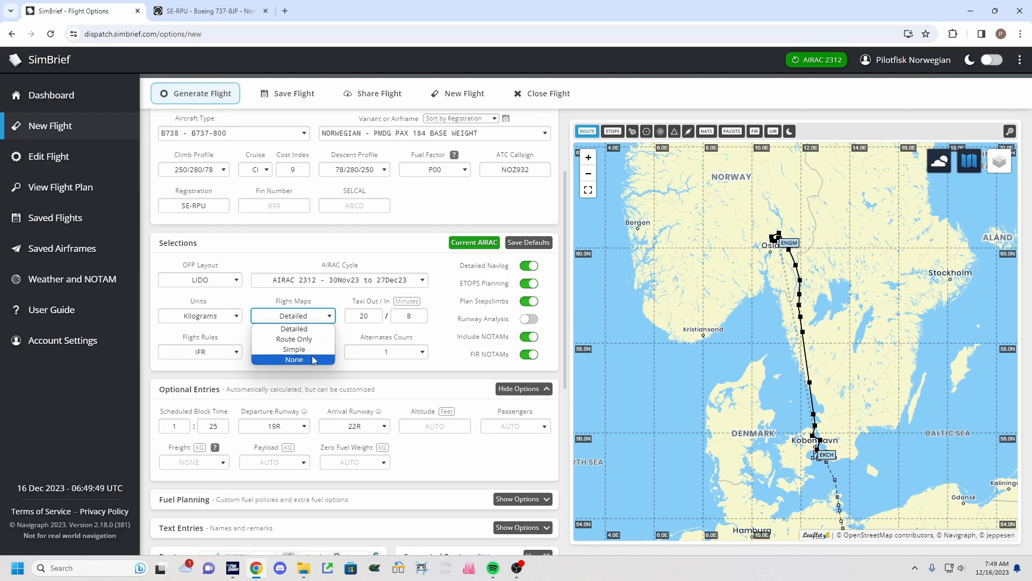
{"action": "left_click", "coordinate": [315, 328]}
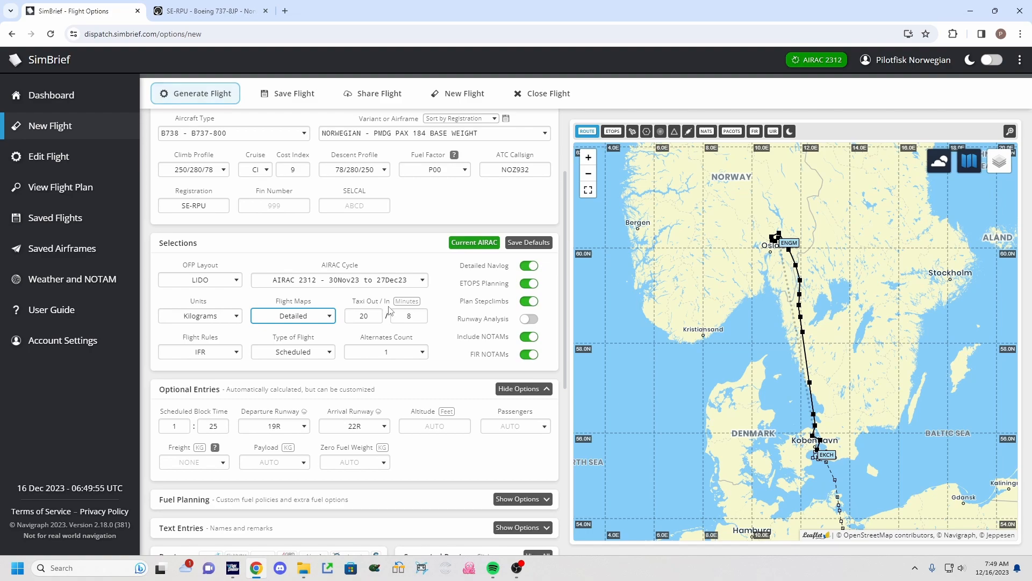
{"action": "left_click", "coordinate": [409, 317]}
{"action": "left_click", "coordinate": [366, 320]}
{"action": "left_click", "coordinate": [370, 337]}
{"action": "left_click", "coordinate": [380, 318]}
Review the flight rules and type of flight options without changing them.
{"action": "left_click_drag", "start_coordinate": [183, 339], "coordinate": [219, 339]}
{"action": "left_click", "coordinate": [240, 351]}
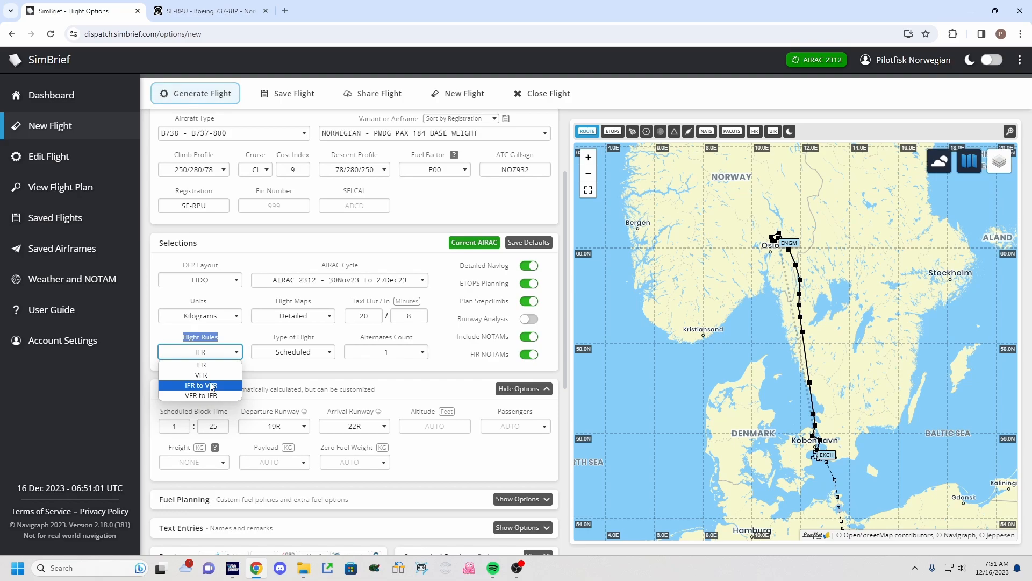
{"action": "left_click", "coordinate": [223, 340]}
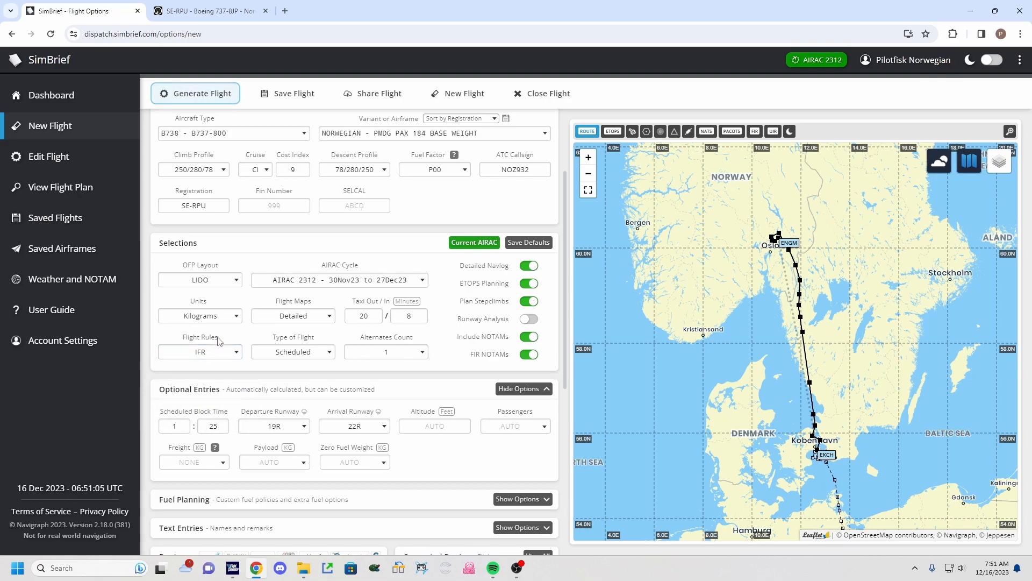
{"action": "left_click_drag", "start_coordinate": [185, 338], "coordinate": [217, 339]}
{"action": "left_click", "coordinate": [217, 340]}
{"action": "left_click", "coordinate": [210, 344]}
{"action": "left_click", "coordinate": [202, 350]}
{"action": "left_click_drag", "start_coordinate": [271, 339], "coordinate": [318, 339]}
{"action": "left_click", "coordinate": [329, 353]}
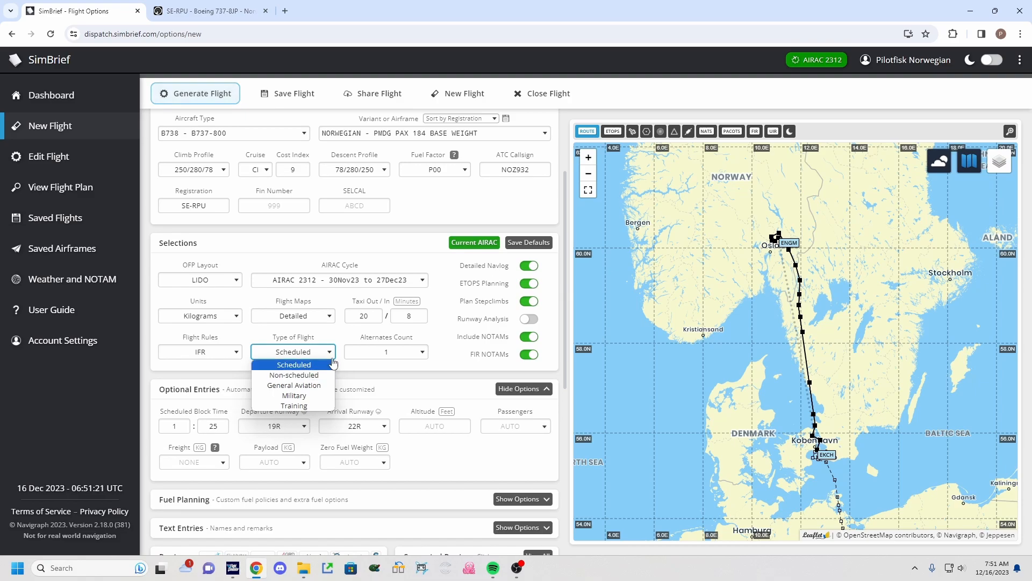
{"action": "left_click", "coordinate": [273, 340]}
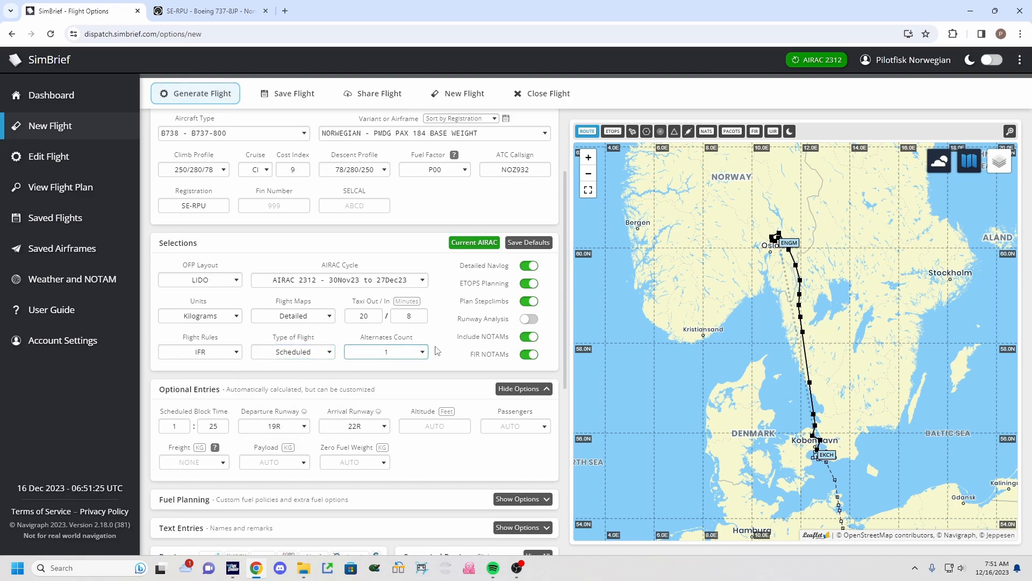
Try alternates counts of 4 and None, then return the alternates count to 1.
{"action": "left_click", "coordinate": [420, 352]}
{"action": "left_click", "coordinate": [420, 352]}
{"action": "left_click_drag", "start_coordinate": [360, 337], "coordinate": [408, 340]}
{"action": "left_click", "coordinate": [424, 341]}
{"action": "left_click", "coordinate": [418, 352]}
{"action": "scroll", "coordinate": [386, 403], "scroll_direction": "down", "scroll_amount": 1}
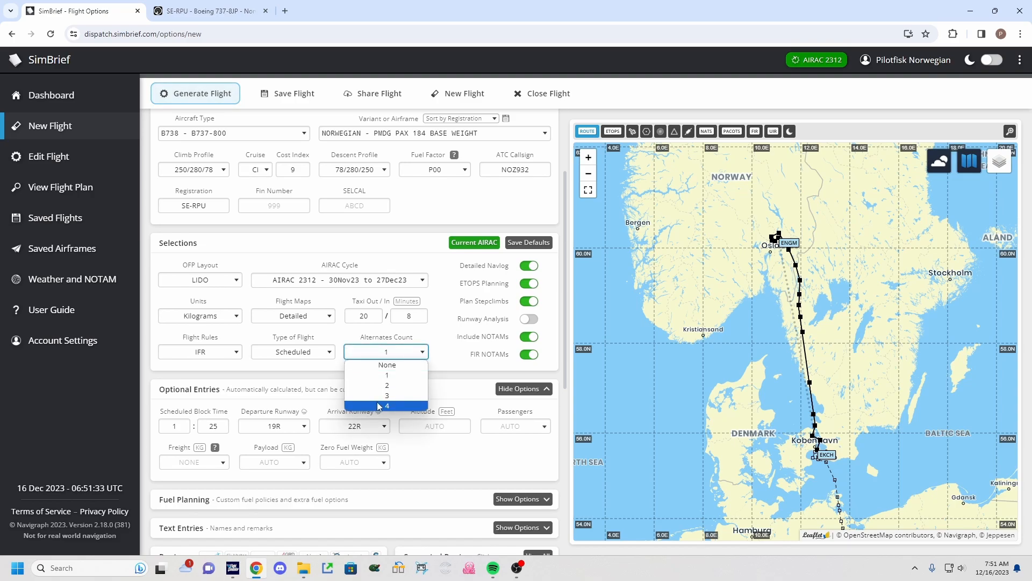
{"action": "left_click", "coordinate": [386, 404]}
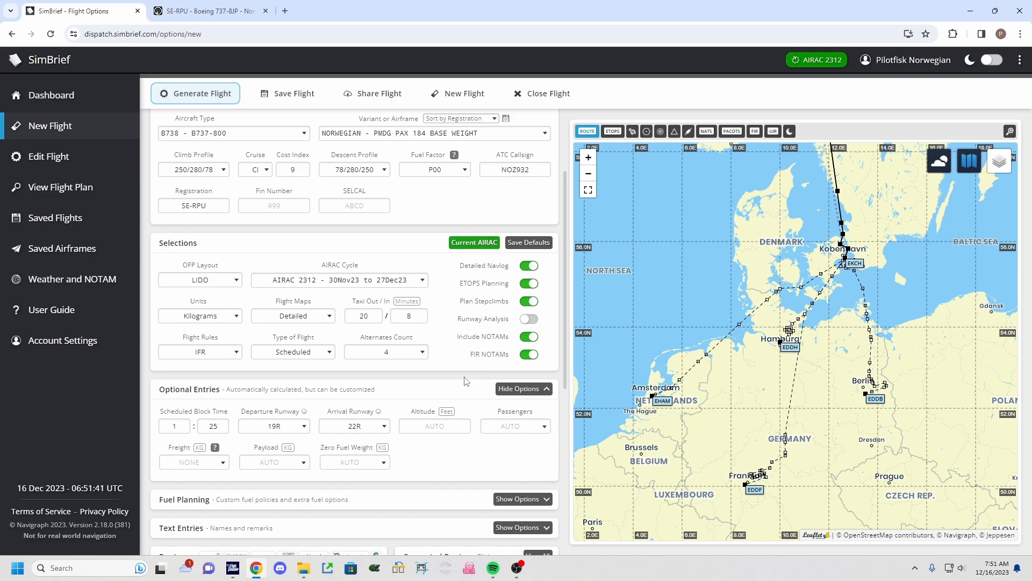
{"action": "left_click", "coordinate": [385, 352]}
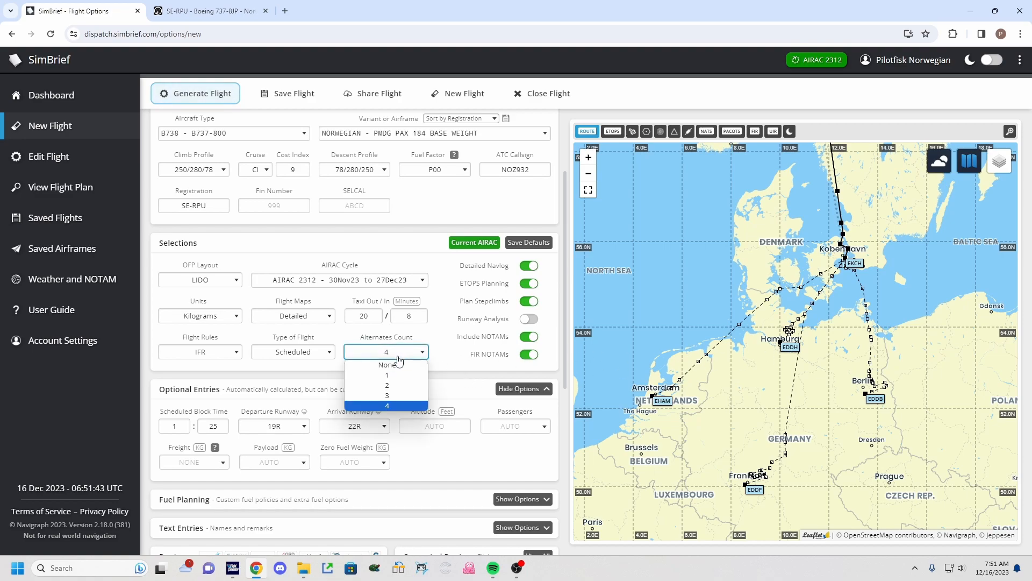
{"action": "left_click", "coordinate": [383, 365]}
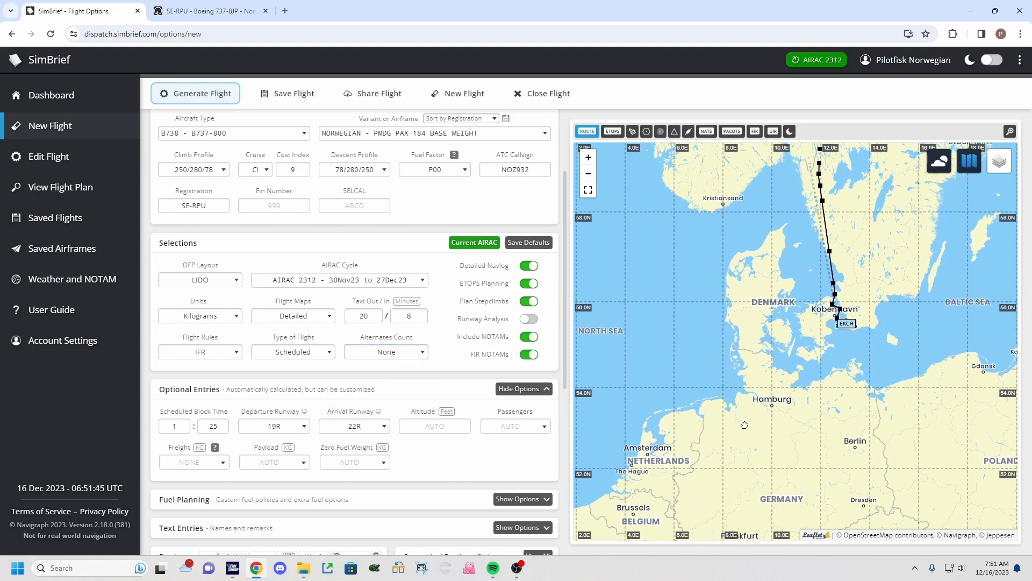
{"action": "left_click", "coordinate": [407, 355]}
{"action": "left_click", "coordinate": [387, 375]}
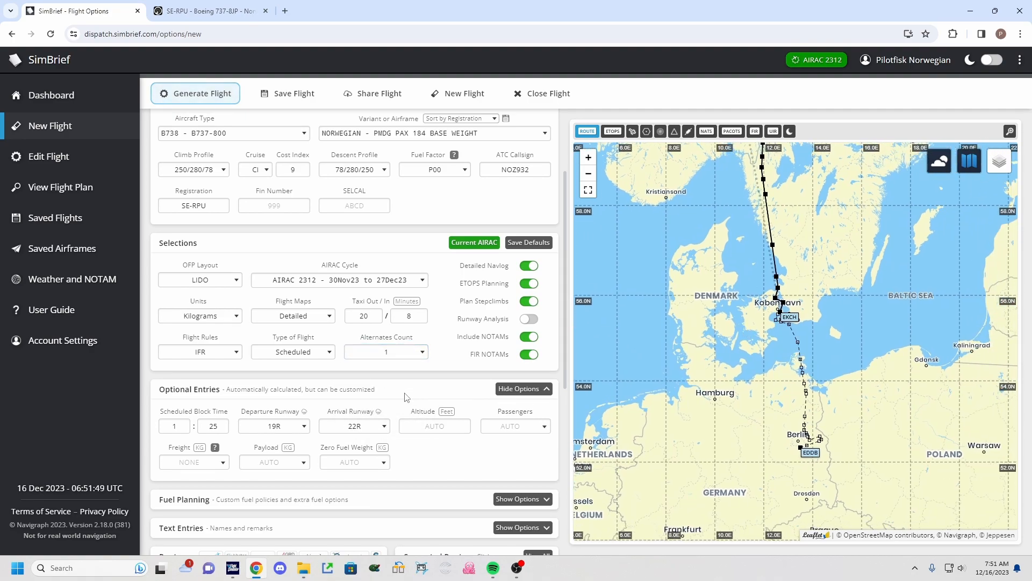
Open the departure runway list to review the options, keeping runway 19R.
{"action": "scroll", "coordinate": [337, 372], "scroll_direction": "down", "scroll_amount": 1}
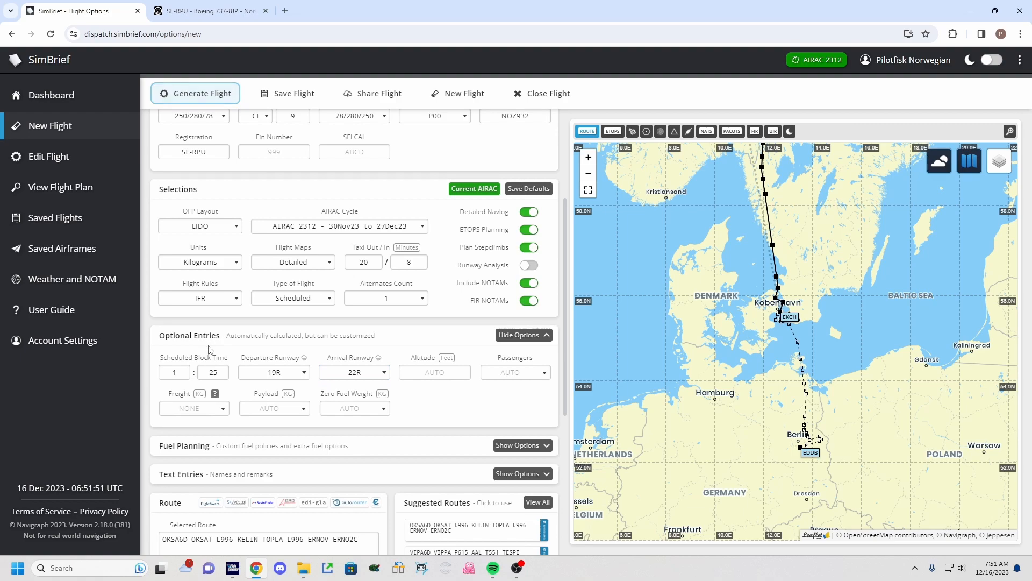
{"action": "left_click_drag", "start_coordinate": [164, 357], "coordinate": [291, 358]}
{"action": "left_click", "coordinate": [181, 362]}
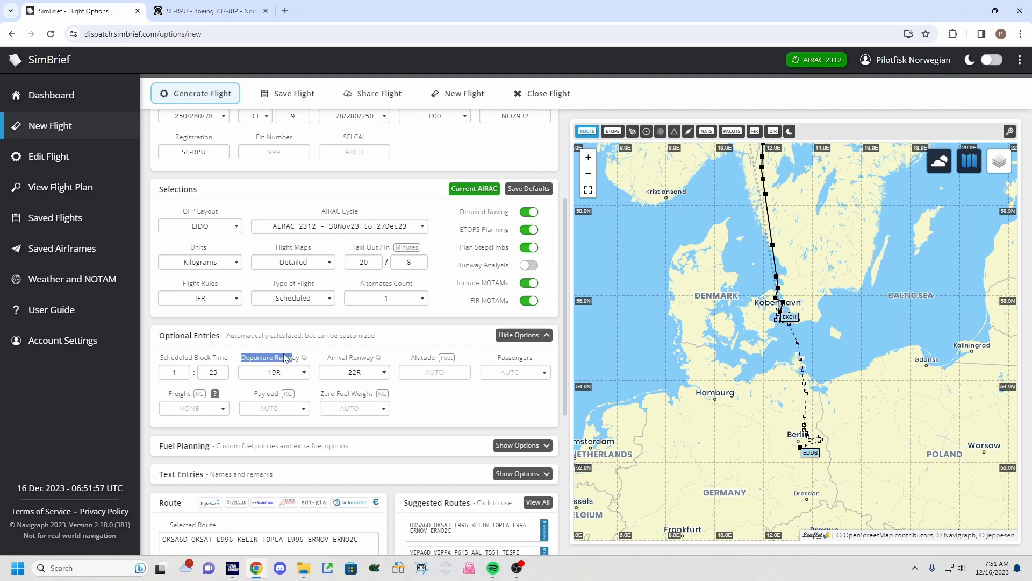
{"action": "left_click", "coordinate": [284, 356]}
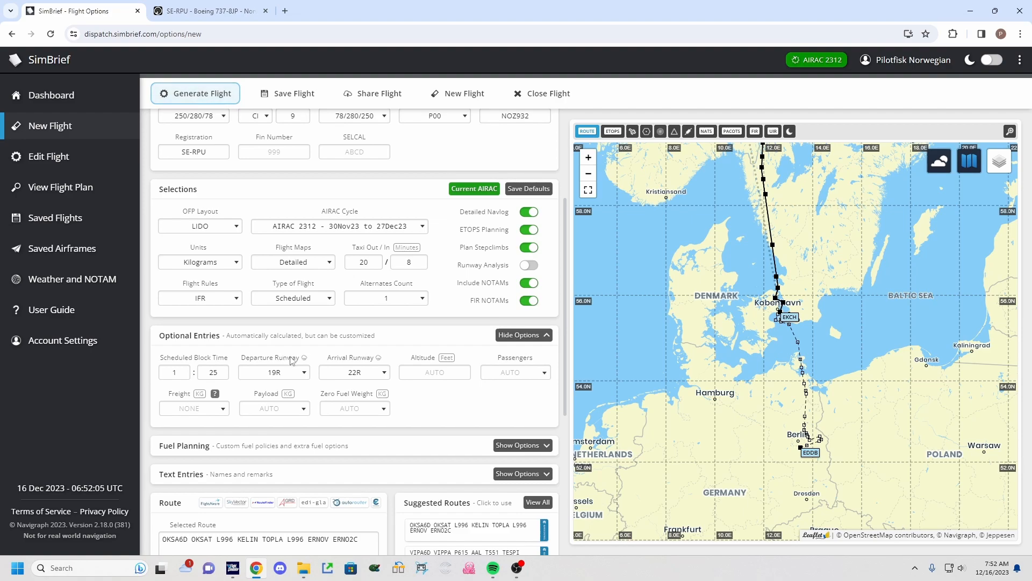
{"action": "left_click", "coordinate": [296, 375]}
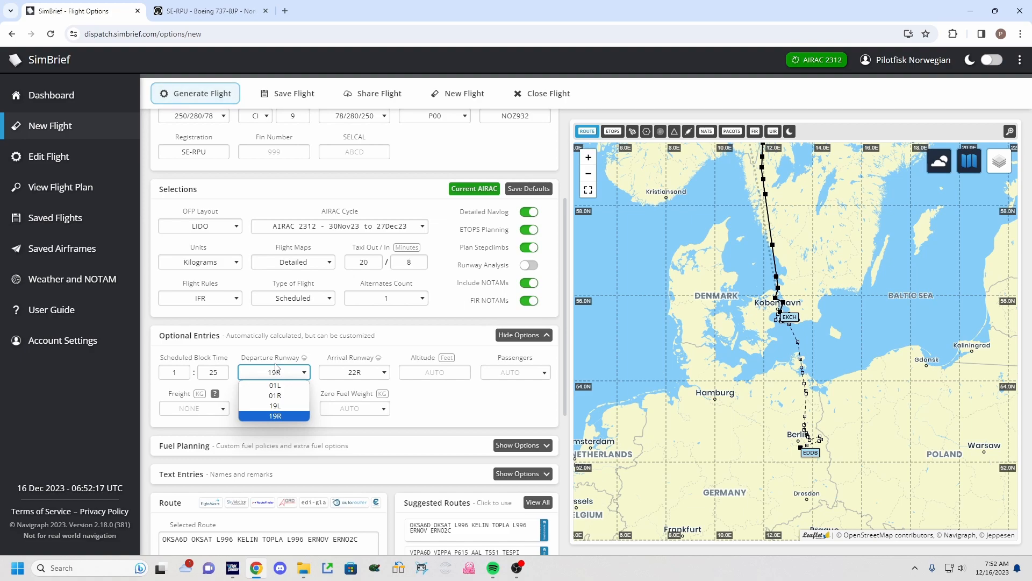
{"action": "left_click", "coordinate": [304, 342]}
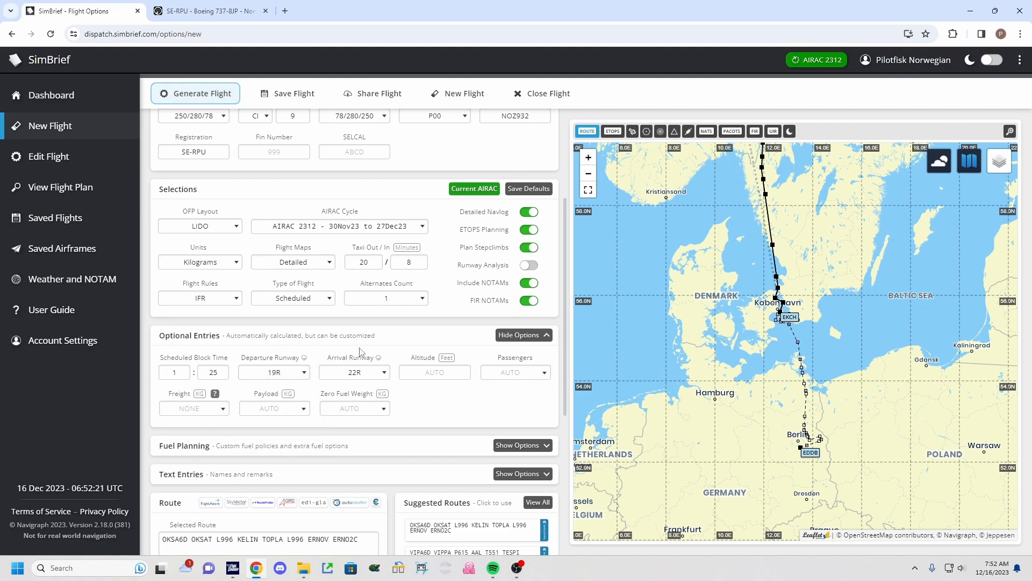
Set the arrival runway to 22L.
{"action": "left_click_drag", "start_coordinate": [327, 358], "coordinate": [348, 360]}
{"action": "left_click", "coordinate": [369, 372]}
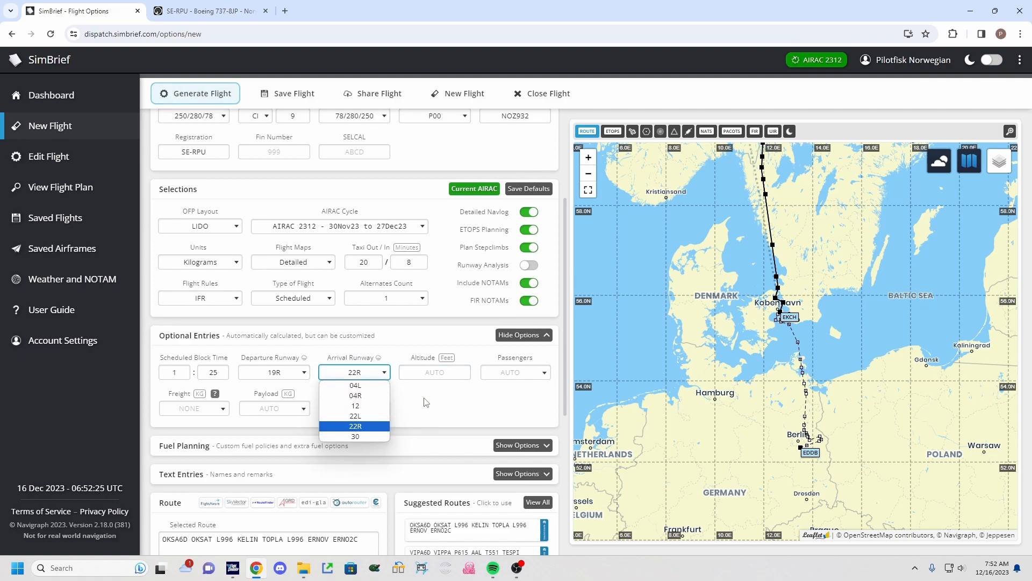
{"action": "left_click", "coordinate": [370, 416]}
{"action": "left_click", "coordinate": [489, 331]}
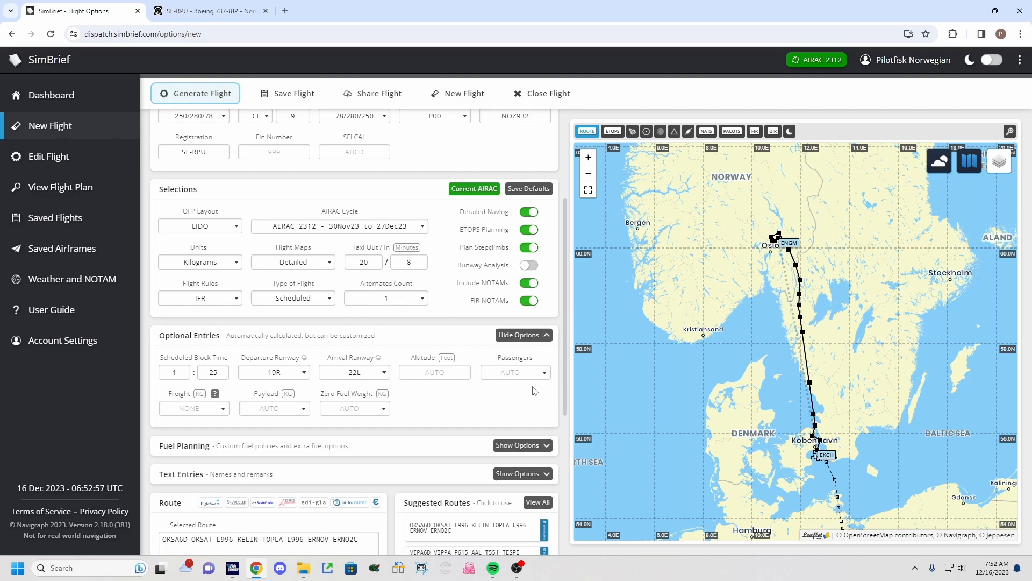
Try to set the passenger count to 160.
{"action": "left_click", "coordinate": [544, 379]}
{"action": "left_click", "coordinate": [543, 384]}
{"action": "type", "text": "160"}
{"action": "left_click", "coordinate": [457, 413]}
Review the freight help note and freight options without changing them.
{"action": "left_click", "coordinate": [188, 407]}
{"action": "left_click", "coordinate": [216, 394]}
{"action": "mouse_move", "coordinate": [216, 396]}
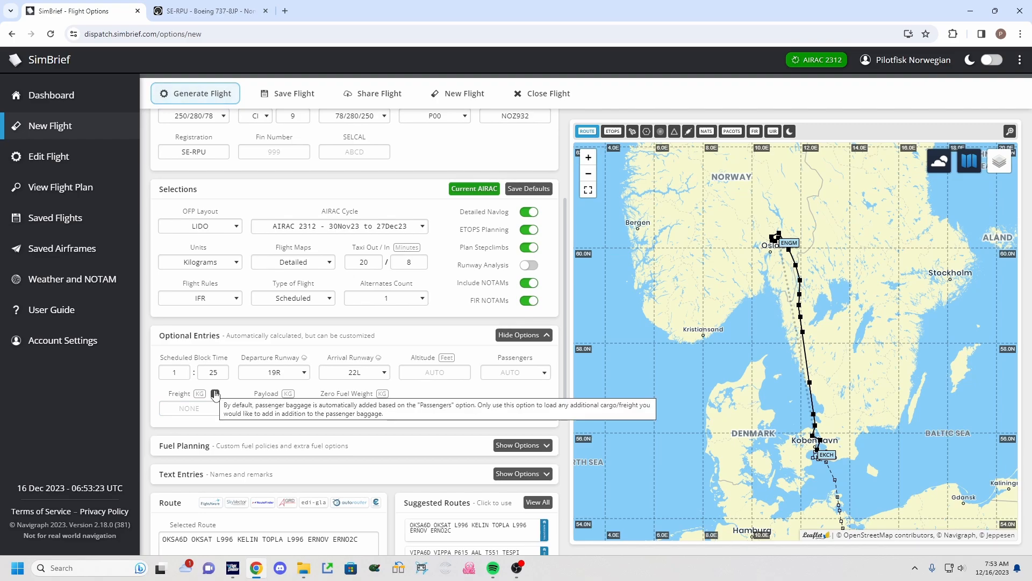
{"action": "left_click", "coordinate": [223, 412]}
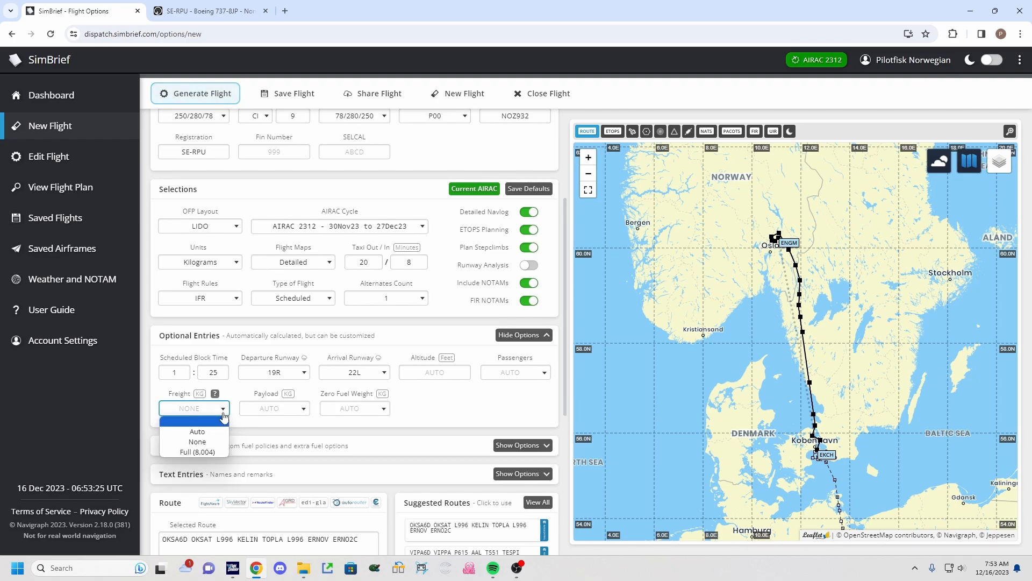
{"action": "left_click", "coordinate": [189, 408]}
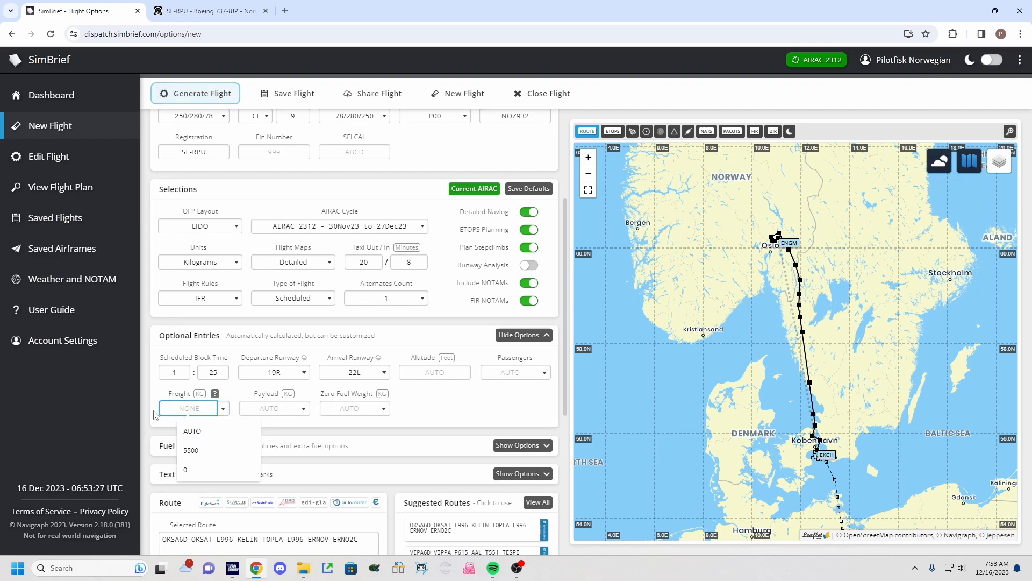
{"action": "left_click", "coordinate": [170, 406]}
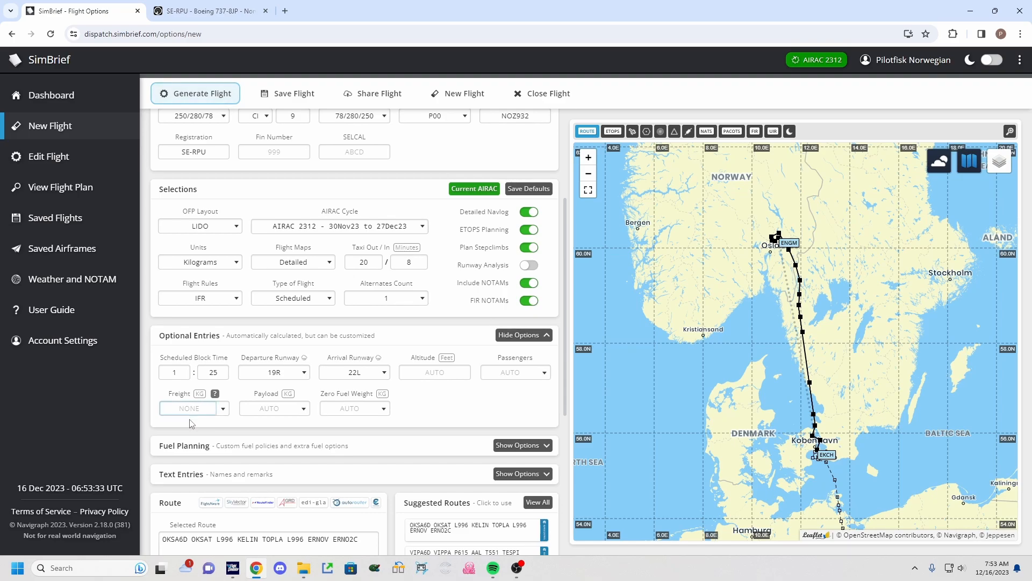
Review the payload and zero fuel weight options without changing them.
{"action": "scroll", "coordinate": [261, 428], "scroll_direction": "down", "scroll_amount": 1}
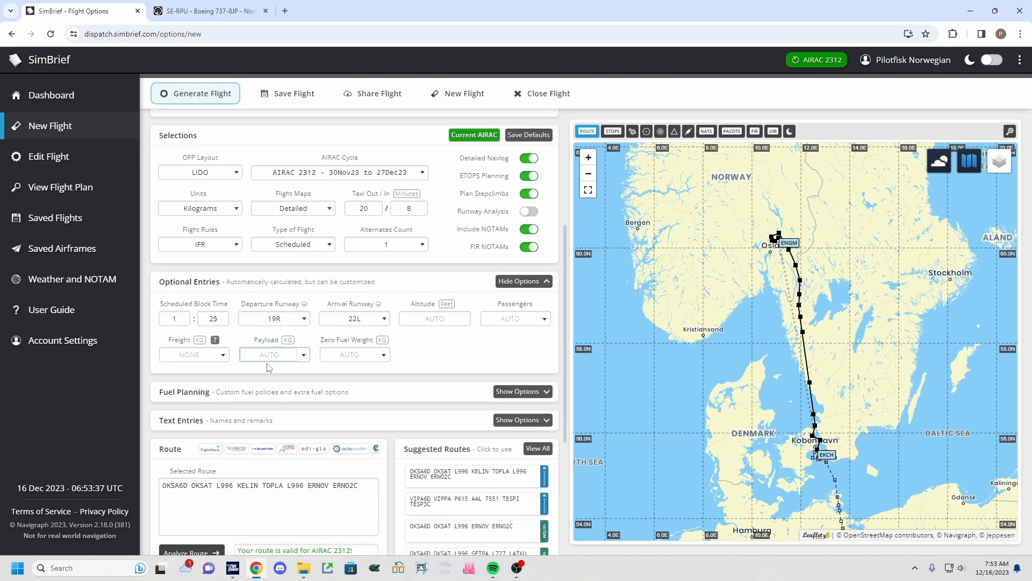
{"action": "left_click", "coordinate": [300, 364]}
{"action": "left_click", "coordinate": [299, 364]}
{"action": "left_click_drag", "start_coordinate": [328, 339], "coordinate": [357, 342]}
{"action": "left_click", "coordinate": [357, 343]}
{"action": "left_click", "coordinate": [403, 362]}
{"action": "scroll", "coordinate": [376, 365], "scroll_direction": "down", "scroll_amount": 1}
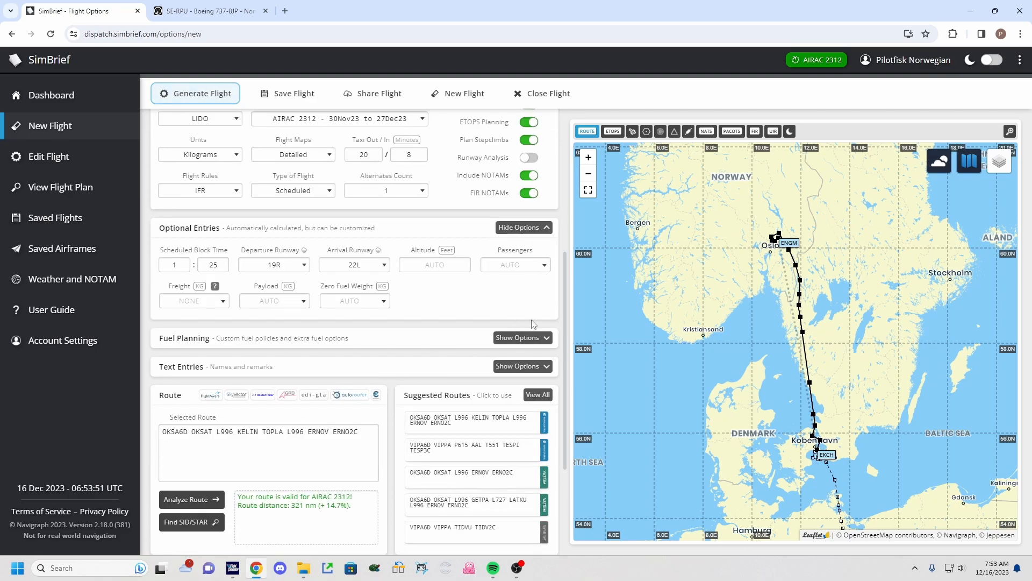
Expand Fuel Planning, review the contingency, reserve and taxi fuel options, then collapse the section.
{"action": "left_click", "coordinate": [531, 338]}
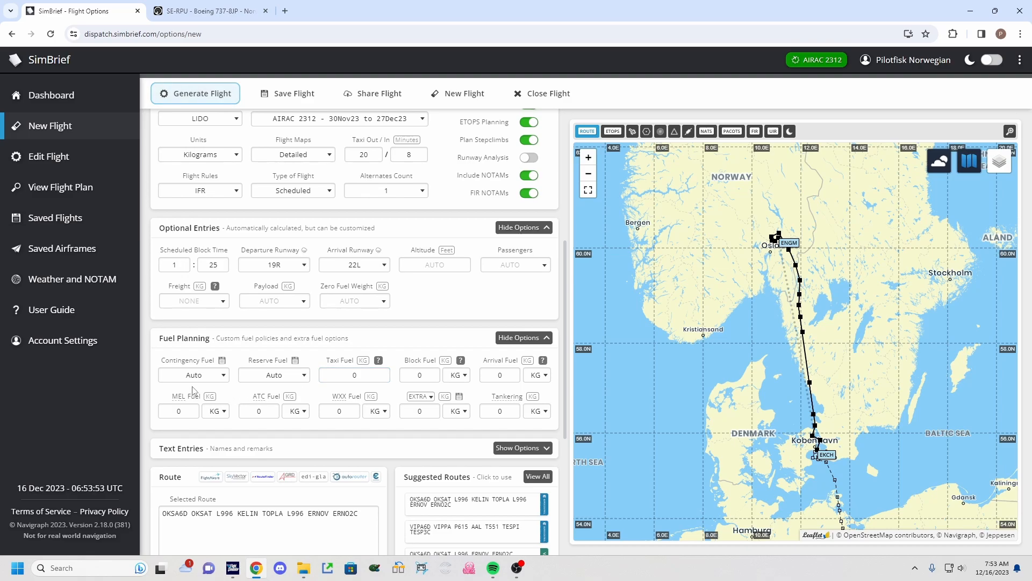
{"action": "left_click", "coordinate": [219, 376]}
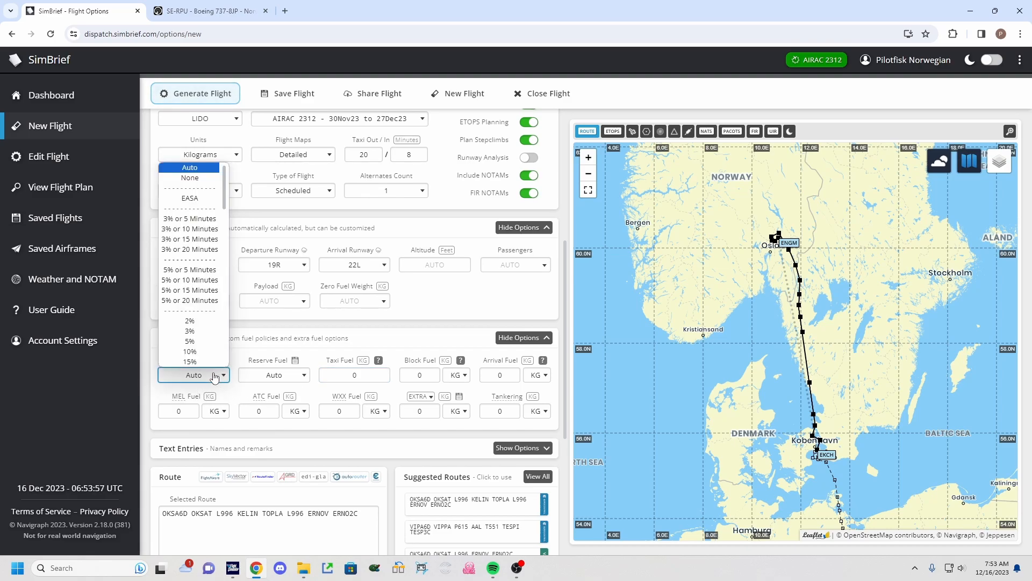
{"action": "left_click", "coordinate": [214, 377]}
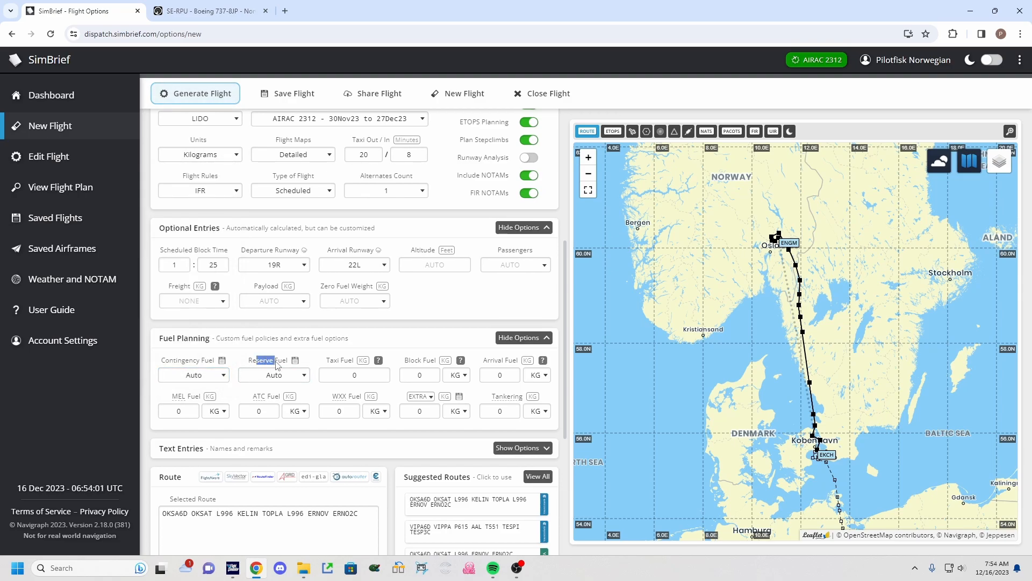
{"action": "left_click", "coordinate": [277, 379]}
{"action": "left_click", "coordinate": [338, 375]}
{"action": "scroll", "coordinate": [365, 269], "scroll_direction": "up", "scroll_amount": 3}
{"action": "scroll", "coordinate": [370, 323], "scroll_direction": "down", "scroll_amount": 2}
{"action": "scroll", "coordinate": [371, 327], "scroll_direction": "down", "scroll_amount": 1}
{"action": "scroll", "coordinate": [394, 337], "scroll_direction": "down", "scroll_amount": 1}
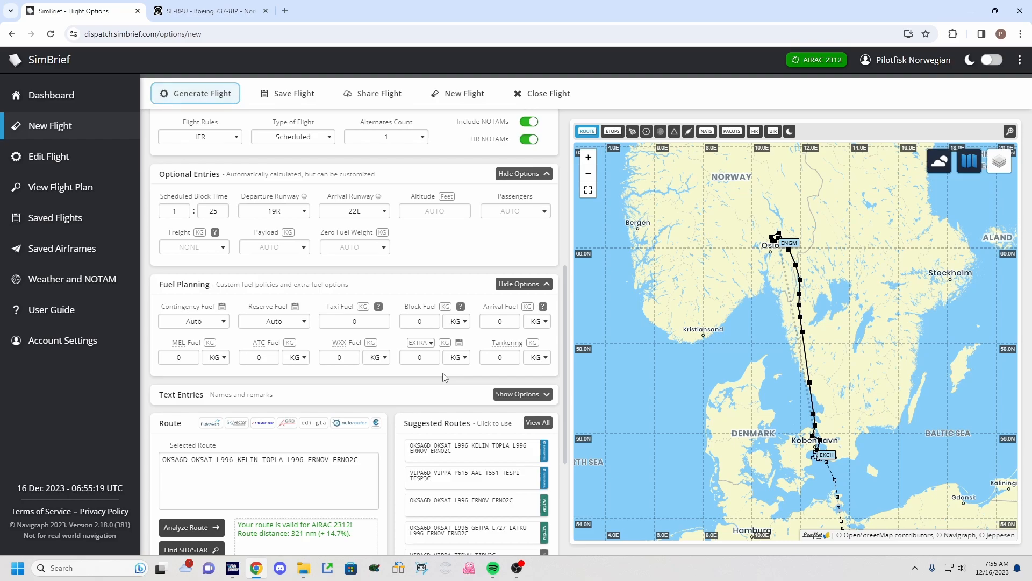
{"action": "scroll", "coordinate": [445, 376], "scroll_direction": "down", "scroll_amount": 1}
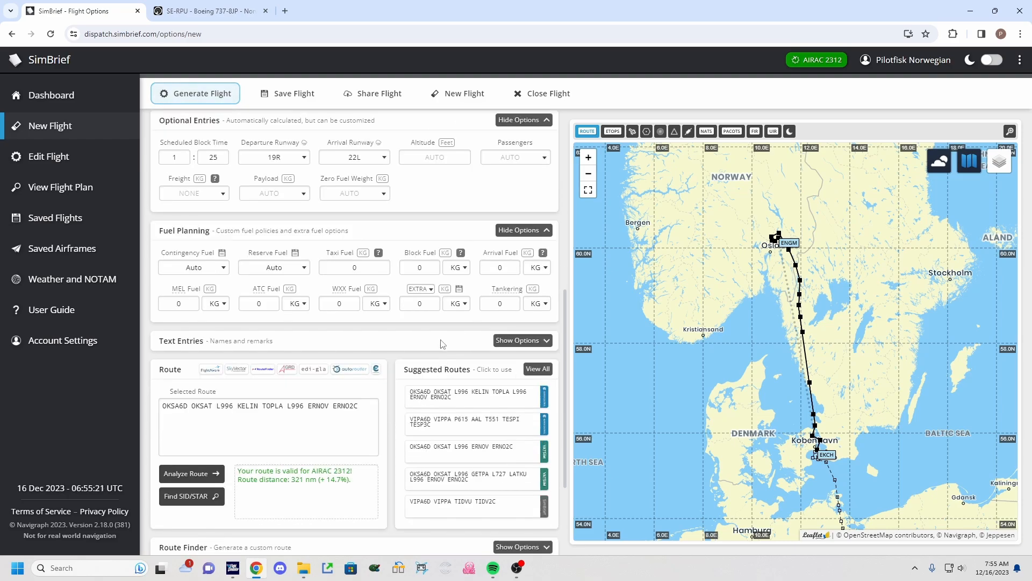
{"action": "left_click", "coordinate": [514, 231]}
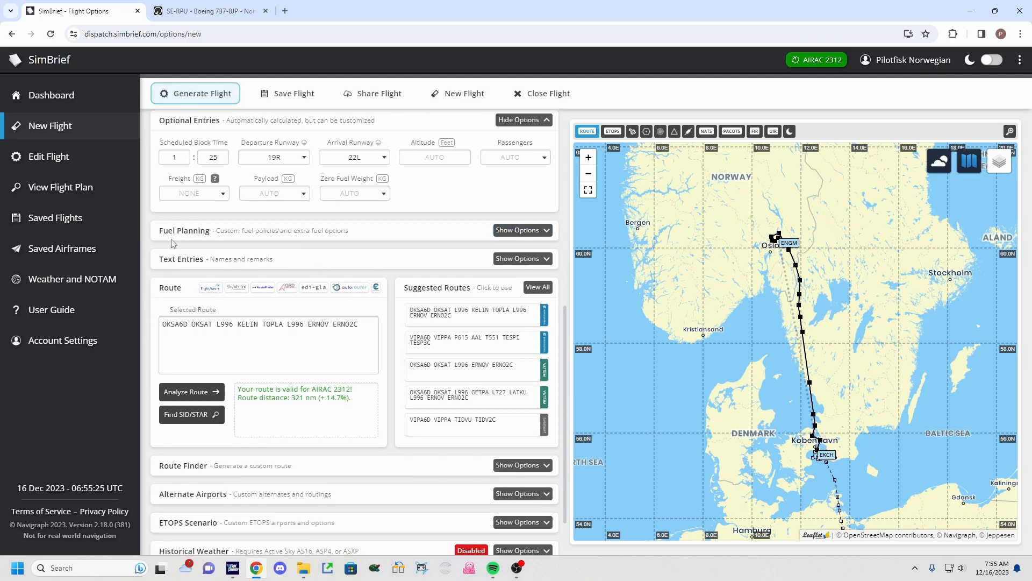
Expand Text Entries to review the pilot, captain, dispatcher and remarks fields, then collapse it.
{"action": "left_click", "coordinate": [508, 261]}
{"action": "left_click", "coordinate": [471, 303]}
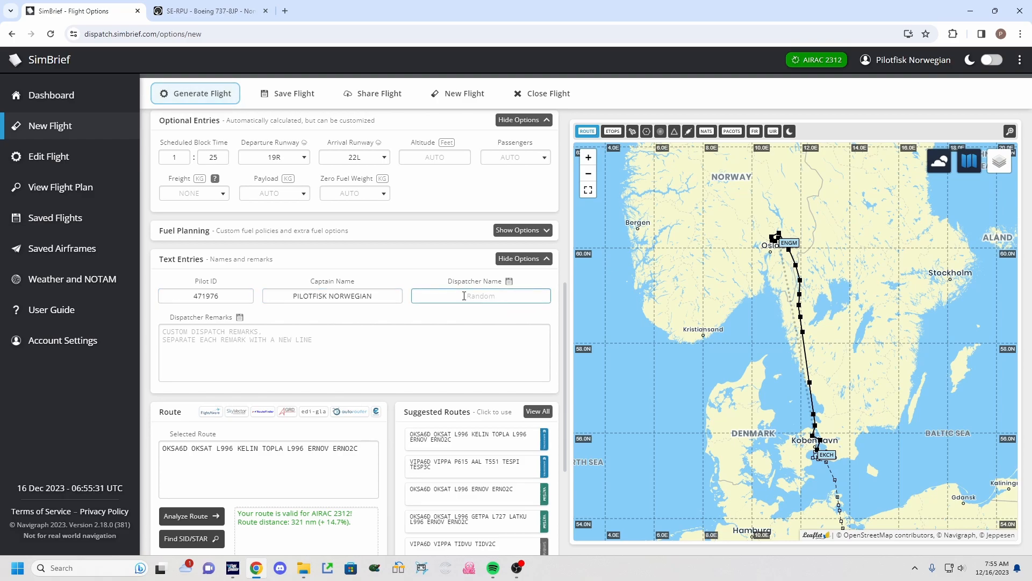
{"action": "left_click", "coordinate": [319, 339]}
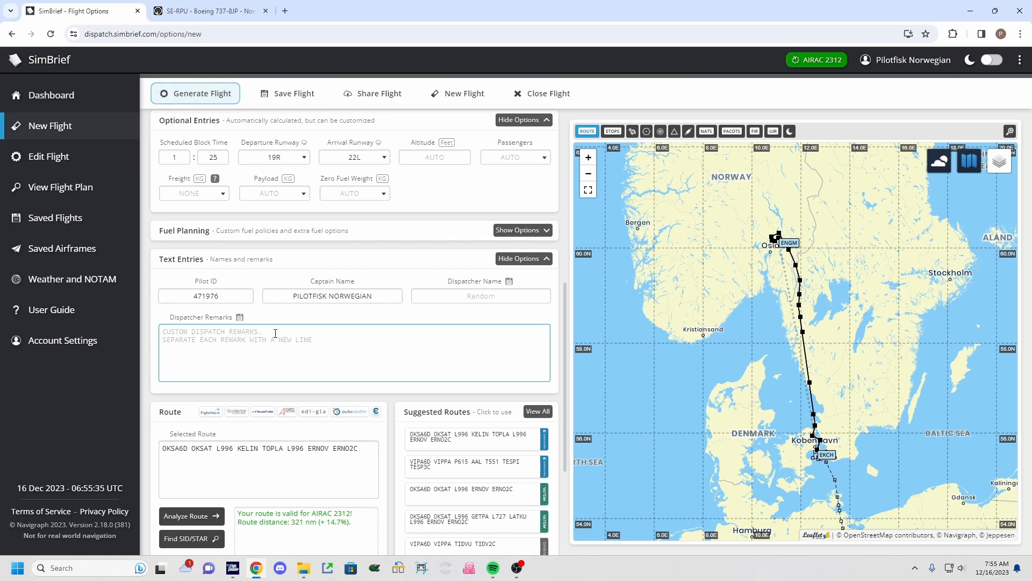
{"action": "left_click", "coordinate": [456, 269]}
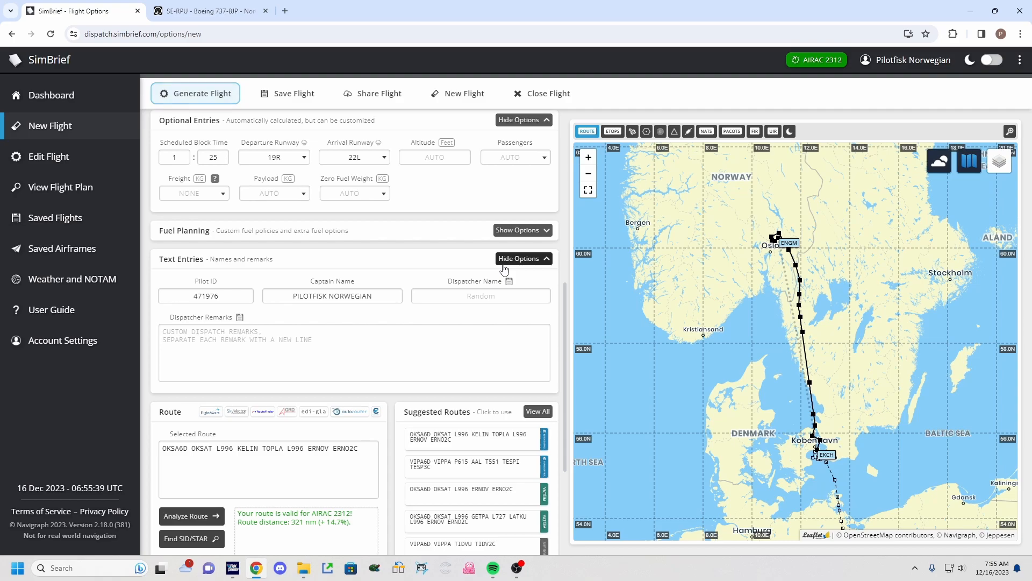
{"action": "left_click", "coordinate": [171, 327]}
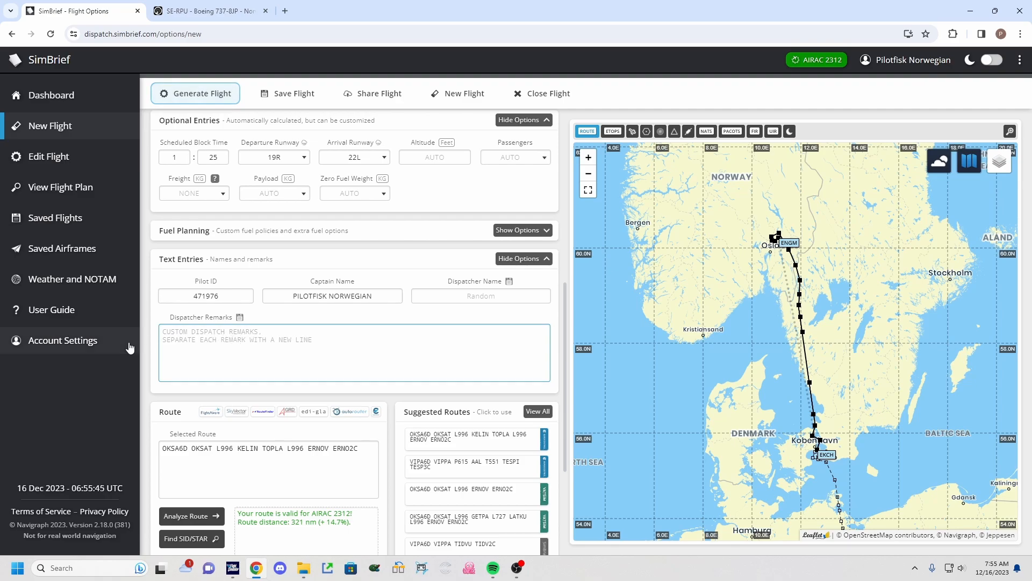
{"action": "left_click", "coordinate": [503, 259]}
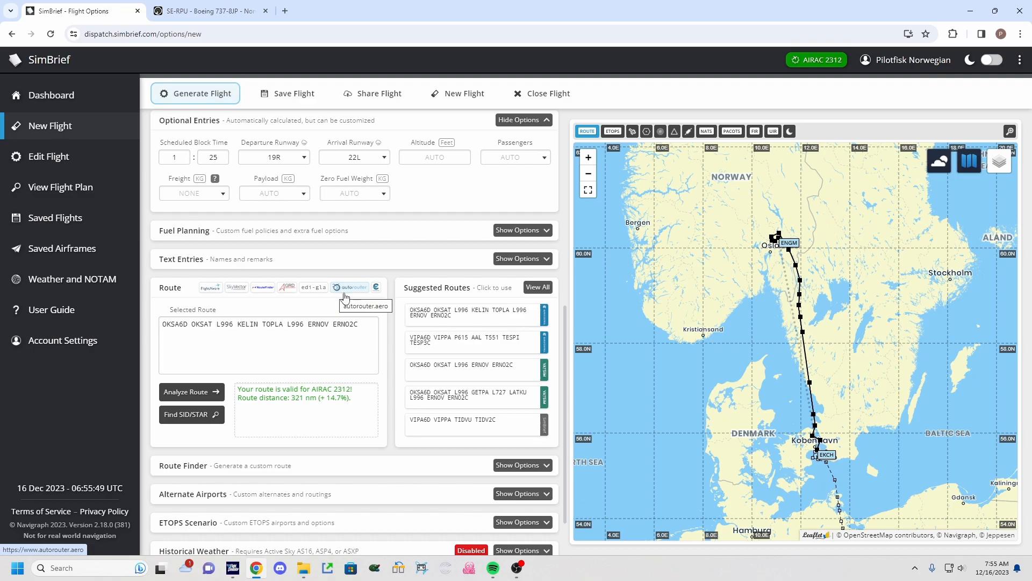
Preview other suggested routes, then reselect the OKSA6D OKSAT L996 KELIN TOPLA L996 ERNOV ERNO2C route.
{"action": "scroll", "coordinate": [334, 295], "scroll_direction": "down", "scroll_amount": 1}
{"action": "left_click", "coordinate": [176, 283]}
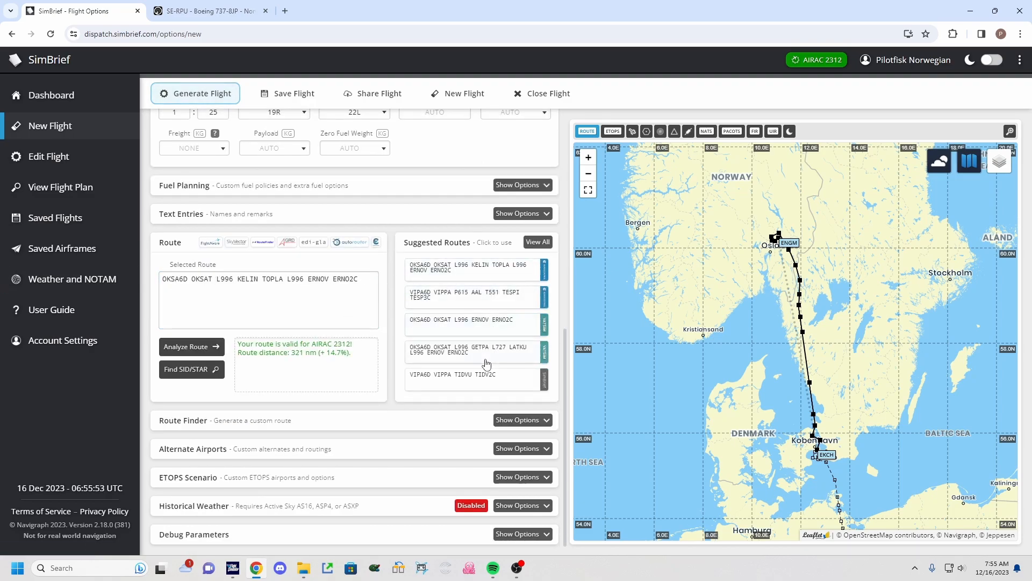
{"action": "left_click", "coordinate": [481, 376]}
{"action": "left_click", "coordinate": [473, 295]}
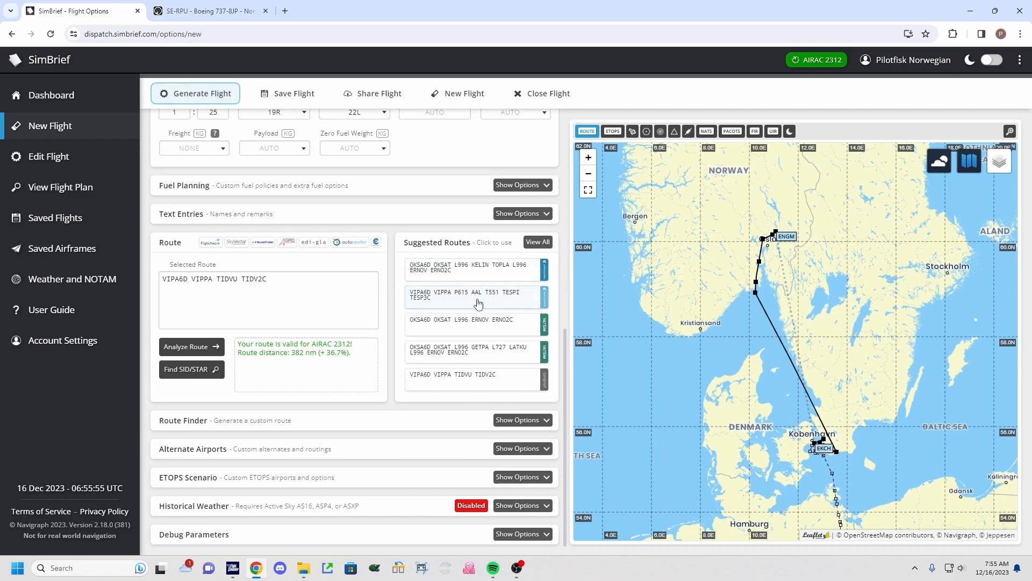
{"action": "left_click", "coordinate": [469, 275]}
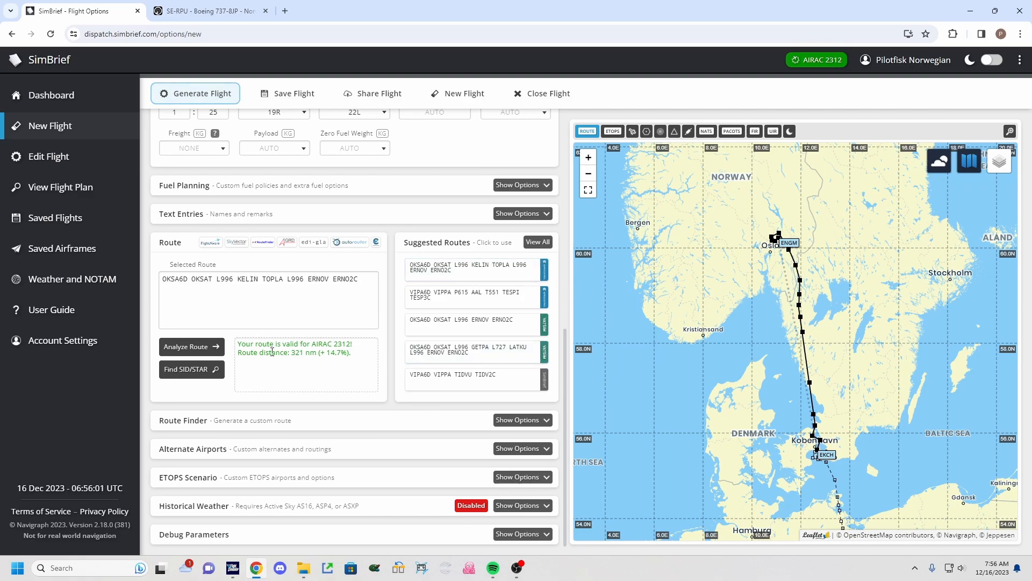
Review the route validity note and the Route Finder options, then collapse Route Finder.
{"action": "left_click_drag", "start_coordinate": [248, 353], "coordinate": [323, 345]}
{"action": "left_click", "coordinate": [307, 359]}
{"action": "left_click", "coordinate": [519, 420]}
{"action": "scroll", "coordinate": [410, 428], "scroll_direction": "down", "scroll_amount": 1}
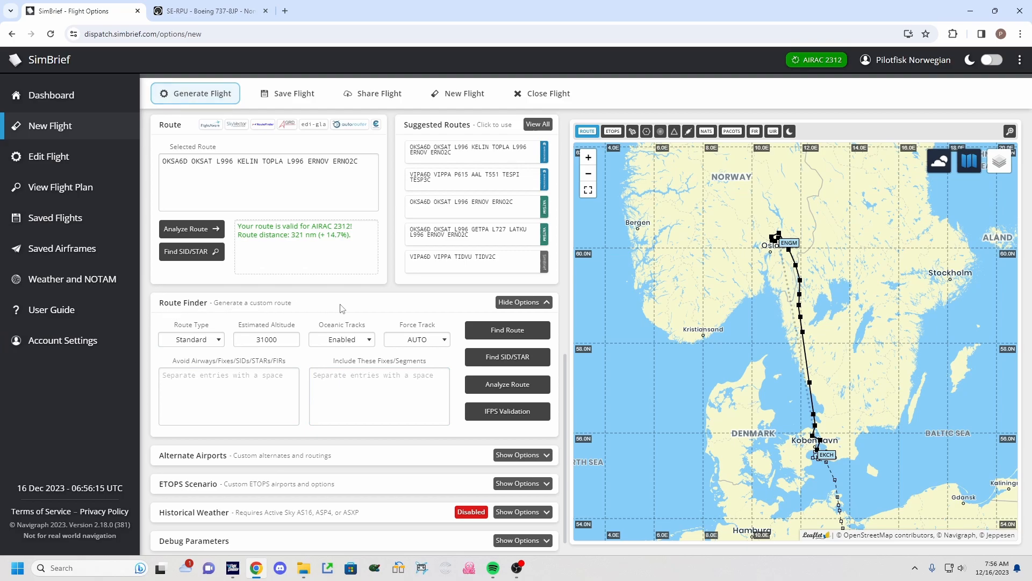
{"action": "left_click", "coordinate": [534, 304]}
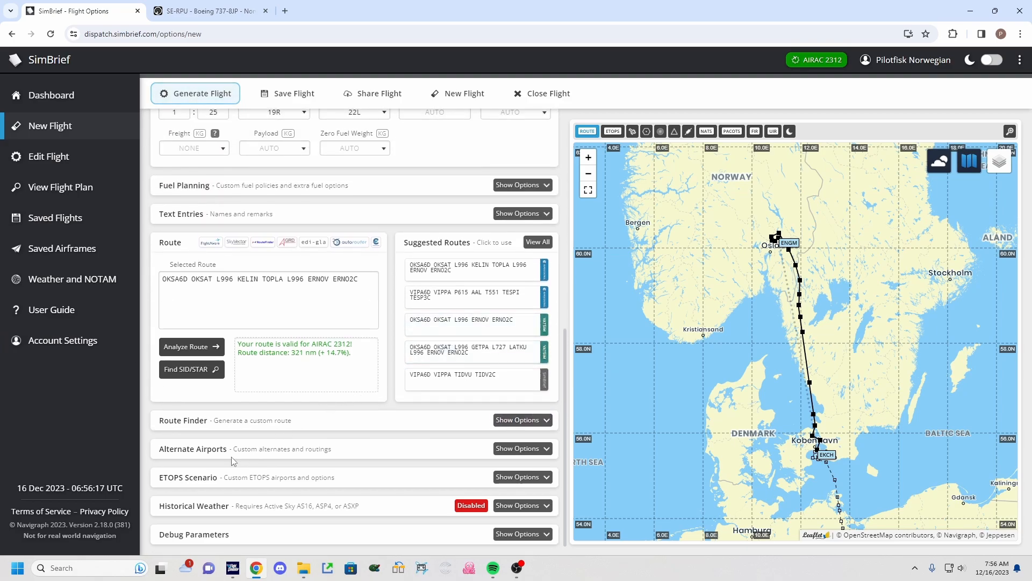
Expand Alternate Airports to review the alternate settings, then collapse the section.
{"action": "left_click", "coordinate": [457, 453]}
{"action": "scroll", "coordinate": [376, 377], "scroll_direction": "down", "scroll_amount": 3}
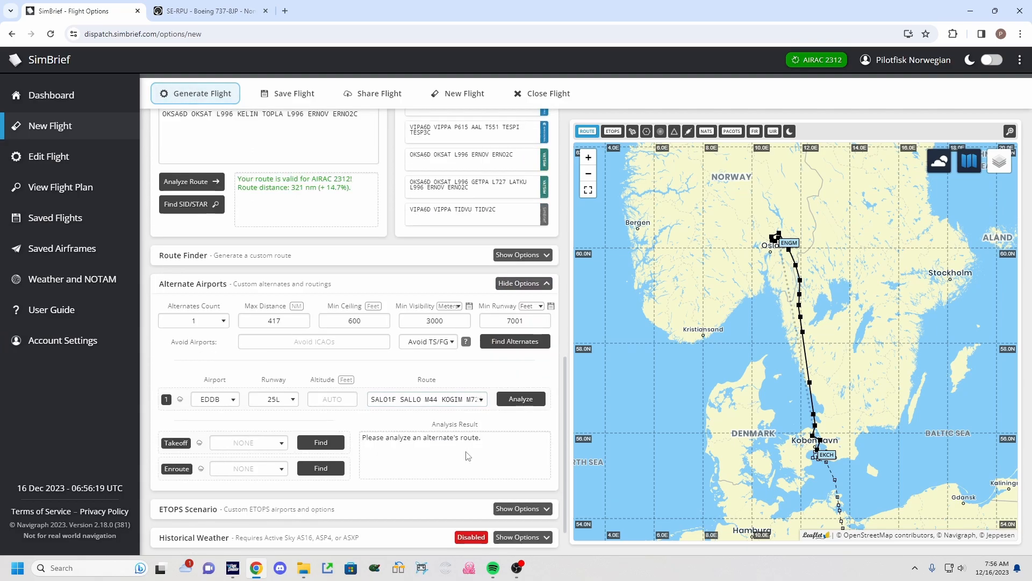
{"action": "left_click", "coordinate": [321, 340]}
{"action": "left_click", "coordinate": [526, 285]}
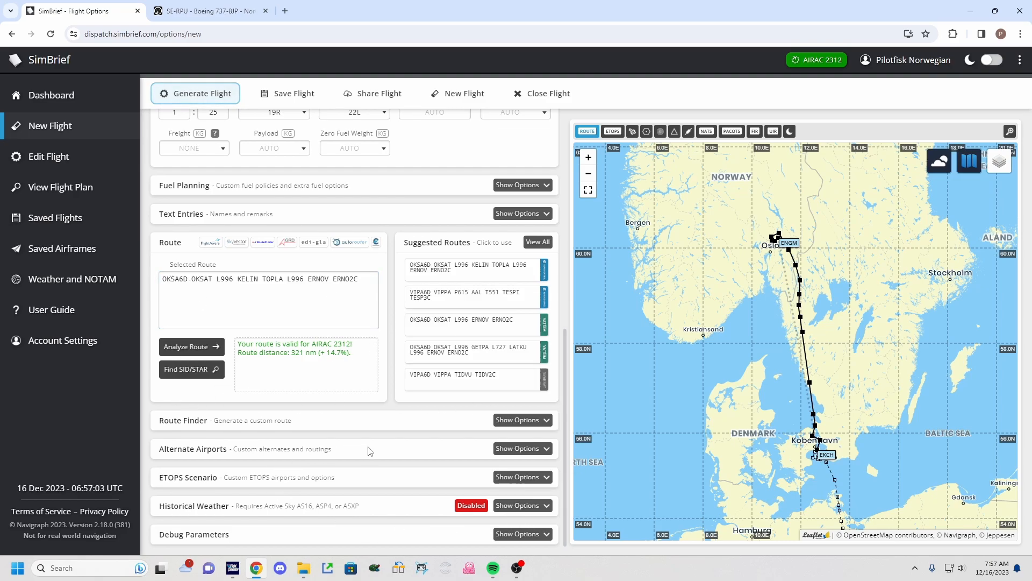
Review the ETOPS planning, step climbs and runway analysis toggles without changing them.
{"action": "scroll", "coordinate": [371, 451], "scroll_direction": "up", "scroll_amount": 5}
{"action": "scroll", "coordinate": [371, 446], "scroll_direction": "up", "scroll_amount": 3}
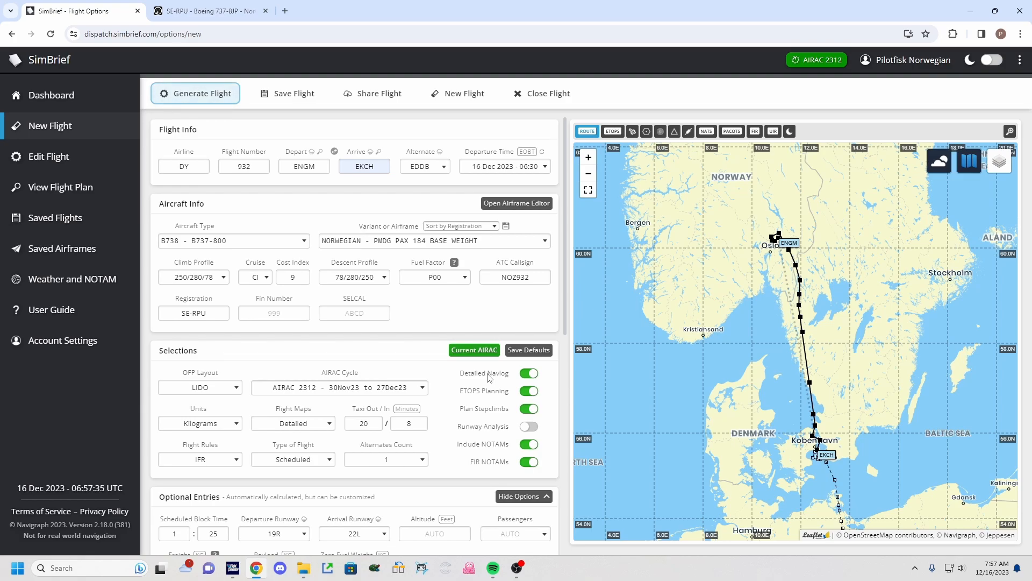
{"action": "left_click_drag", "start_coordinate": [459, 392], "coordinate": [505, 395]}
{"action": "left_click", "coordinate": [502, 392]}
{"action": "left_click", "coordinate": [528, 410]}
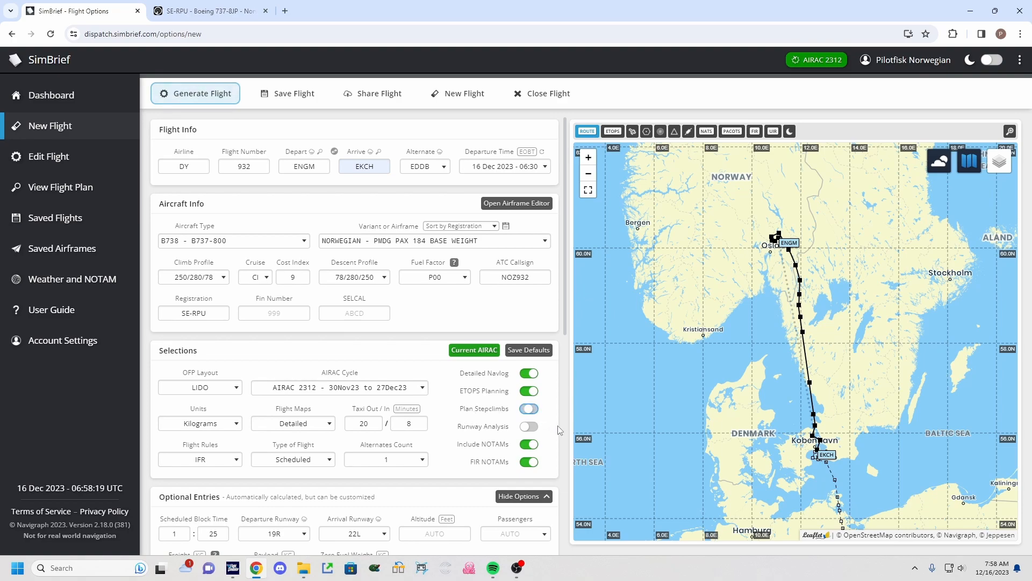
{"action": "left_click", "coordinate": [530, 410]}
{"action": "left_click_drag", "start_coordinate": [480, 434], "coordinate": [511, 432]}
{"action": "left_click", "coordinate": [512, 432]}
{"action": "left_click", "coordinate": [232, 397]}
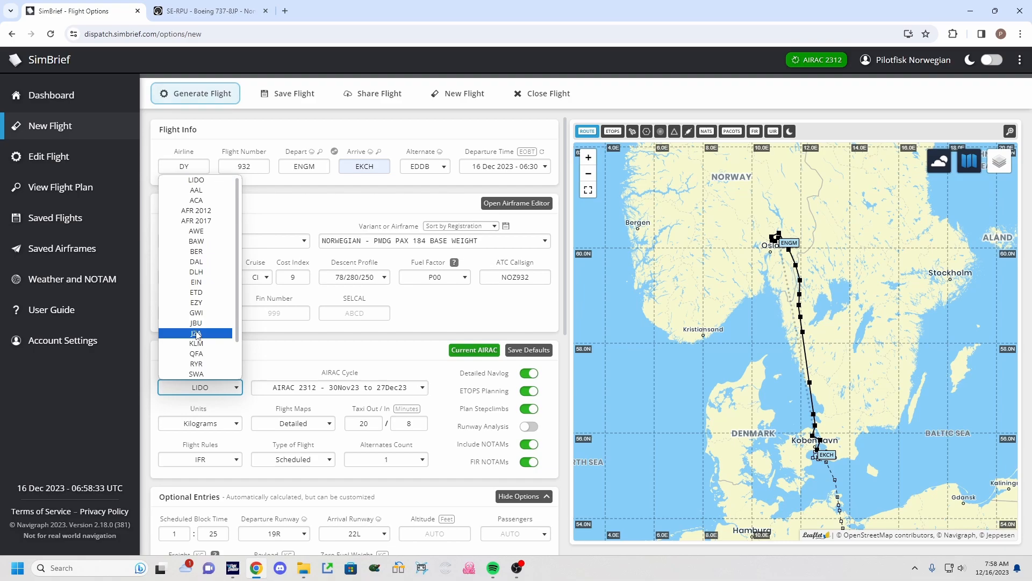
{"action": "left_click", "coordinate": [212, 322]}
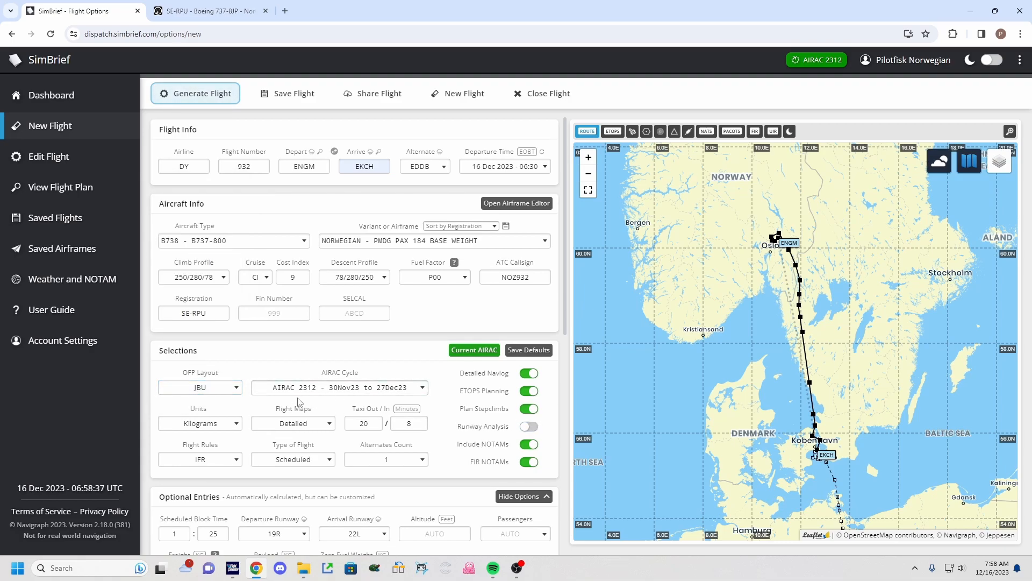
{"action": "left_click", "coordinate": [237, 388]}
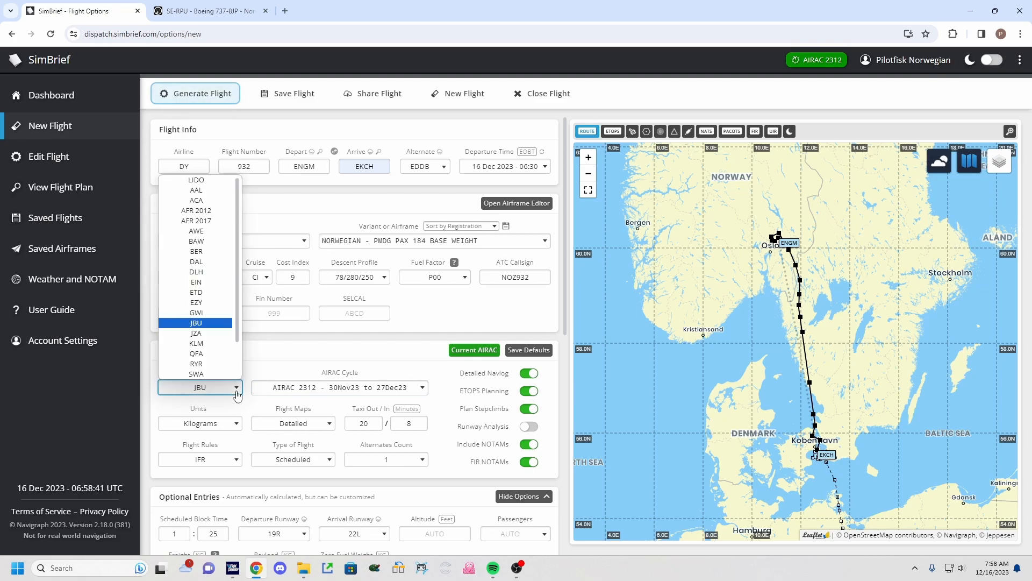
{"action": "left_click", "coordinate": [196, 180]}
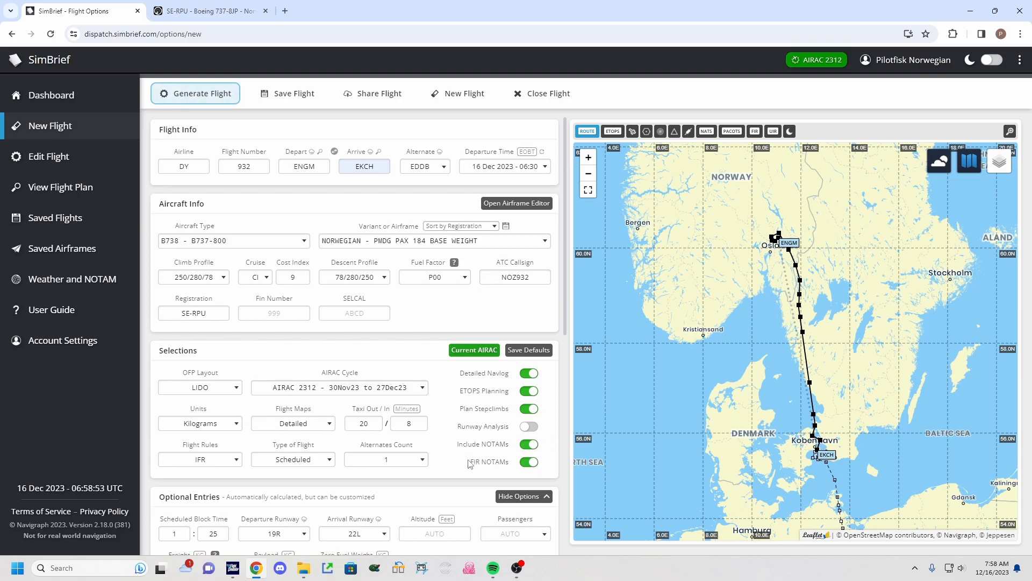
Generate the flight plan with the current options.
{"action": "left_click_drag", "start_coordinate": [469, 462], "coordinate": [505, 467]}
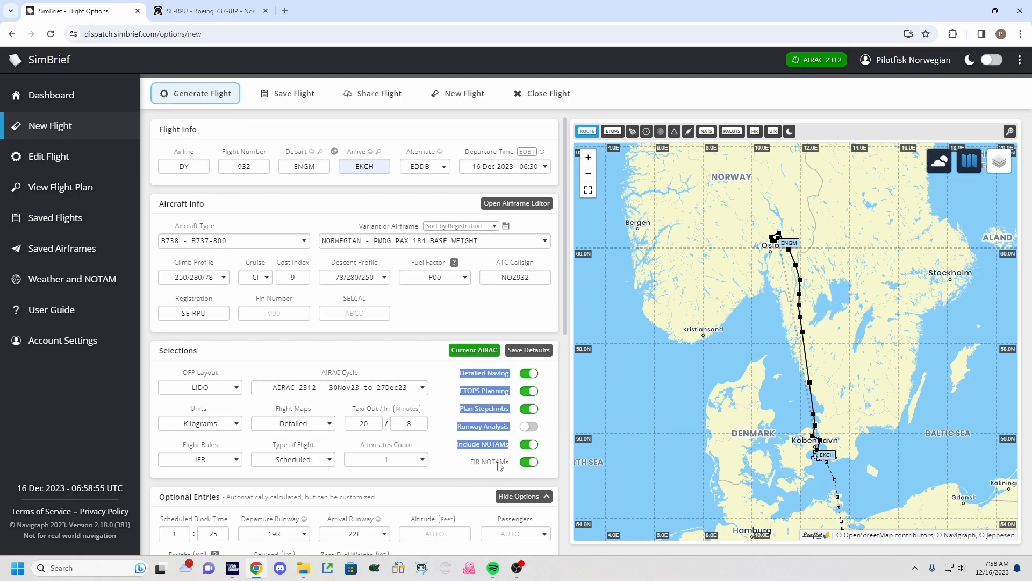
{"action": "left_click", "coordinate": [499, 466]}
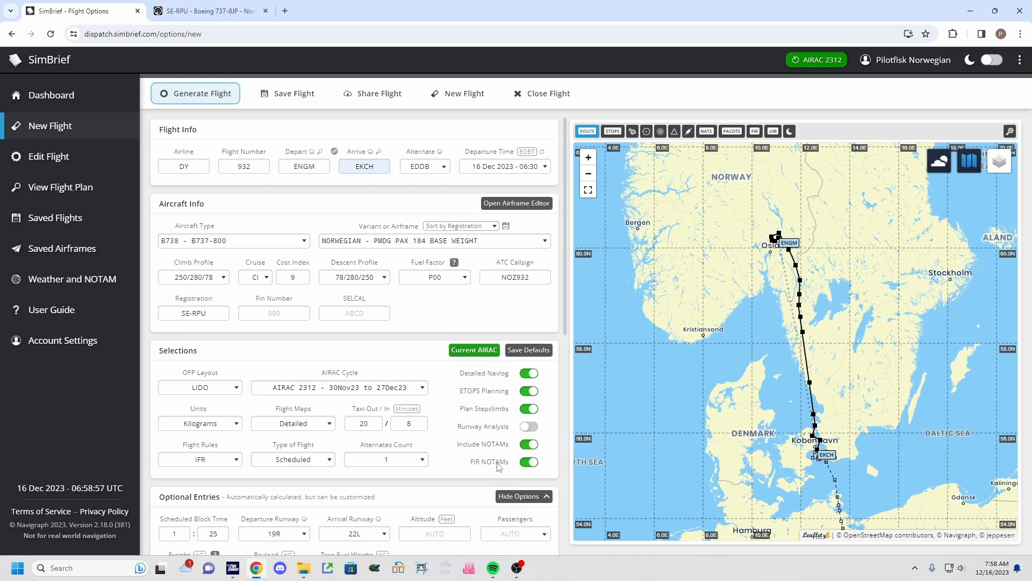
{"action": "left_click", "coordinate": [530, 464]}
{"action": "left_click", "coordinate": [530, 464]}
{"action": "left_click", "coordinate": [203, 97]}
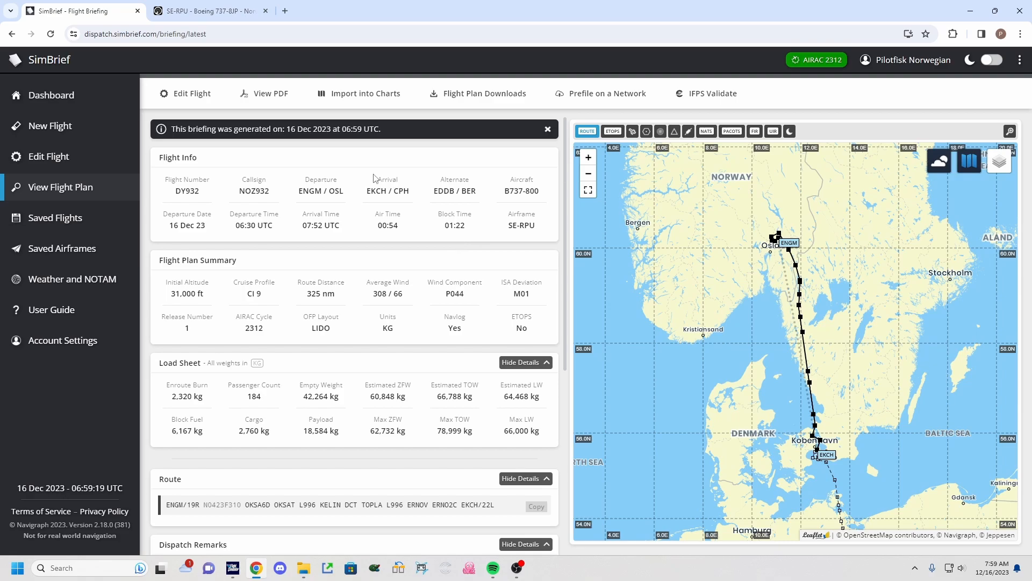
Review the generated briefing's summary, route, dispatch remarks and ATC flight plan sections.
{"action": "scroll", "coordinate": [371, 183], "scroll_direction": "down", "scroll_amount": 3}
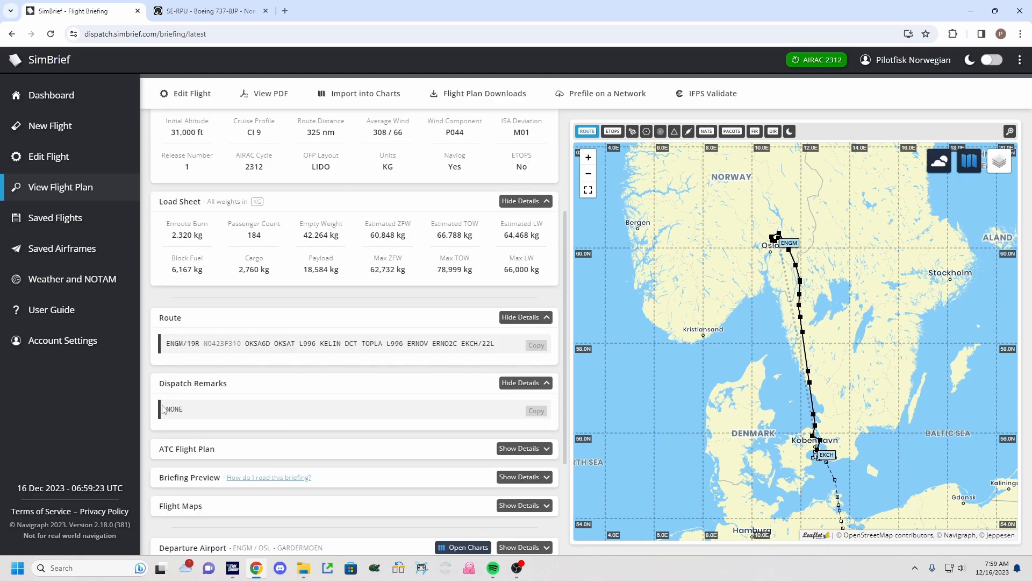
{"action": "scroll", "coordinate": [209, 407], "scroll_direction": "down", "scroll_amount": 1}
{"action": "left_click", "coordinate": [532, 395]}
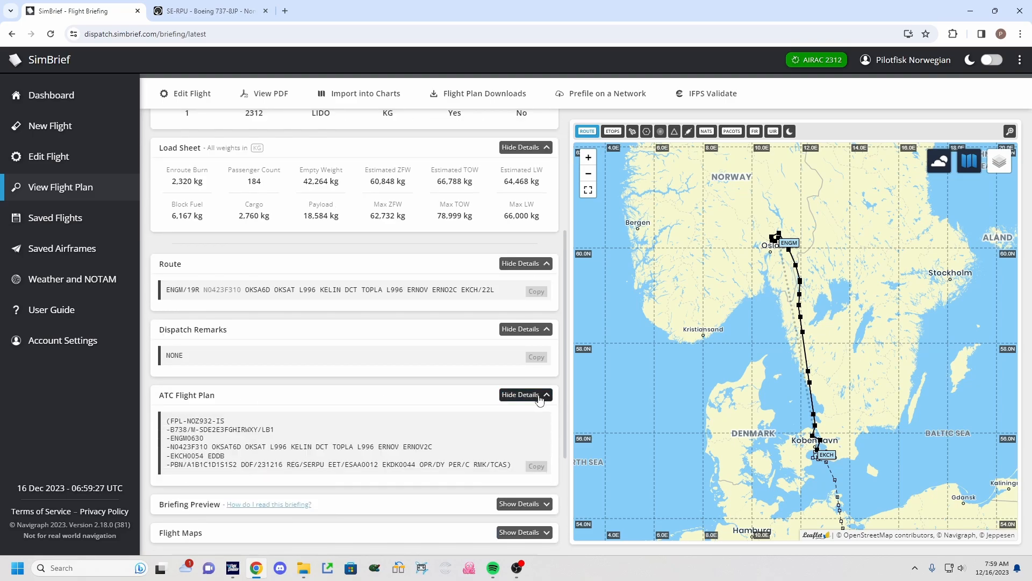
{"action": "left_click", "coordinate": [539, 396]}
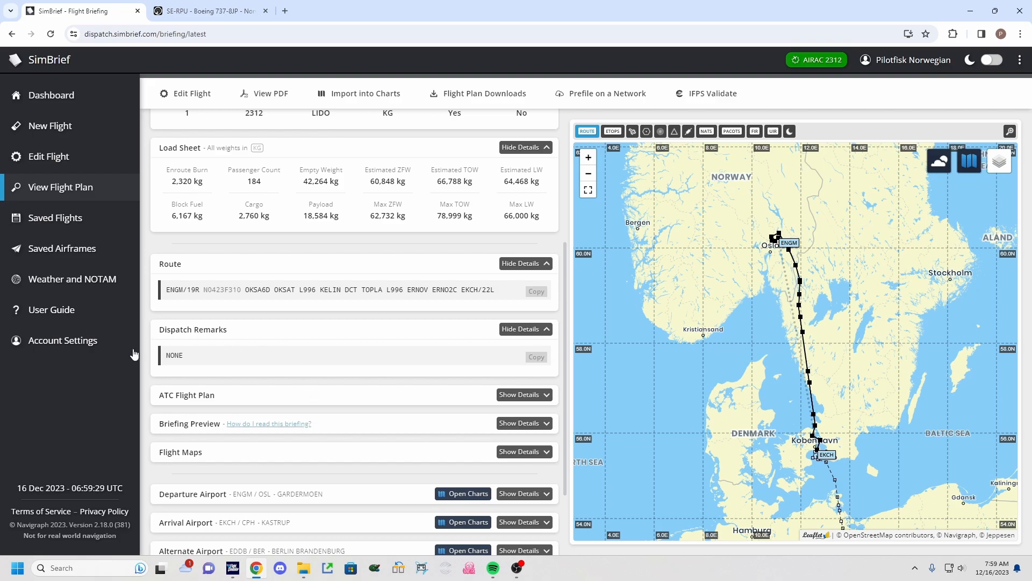
{"action": "scroll", "coordinate": [274, 409], "scroll_direction": "down", "scroll_amount": 2}
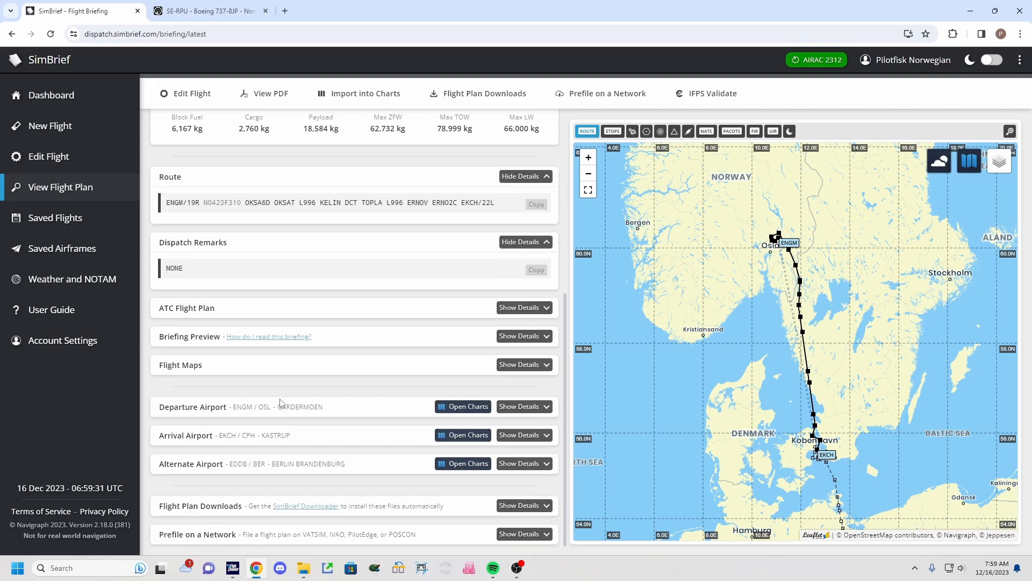
{"action": "scroll", "coordinate": [293, 422], "scroll_direction": "up", "scroll_amount": 6}
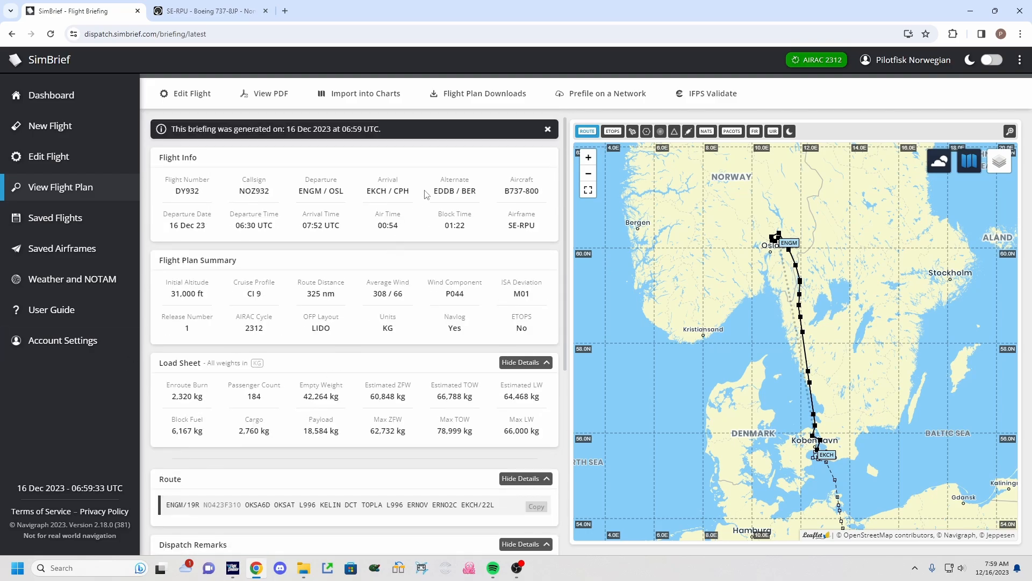
Browse the network prefiling options and the list of flight plan download formats.
{"action": "left_click", "coordinate": [590, 101]}
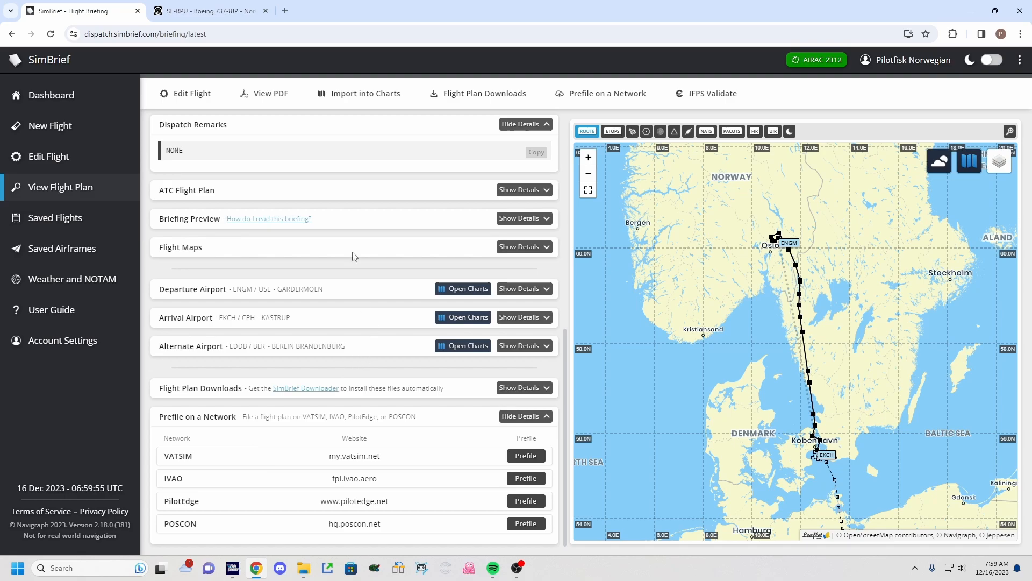
{"action": "scroll", "coordinate": [355, 257], "scroll_direction": "up", "scroll_amount": 5}
{"action": "left_click", "coordinate": [472, 110]}
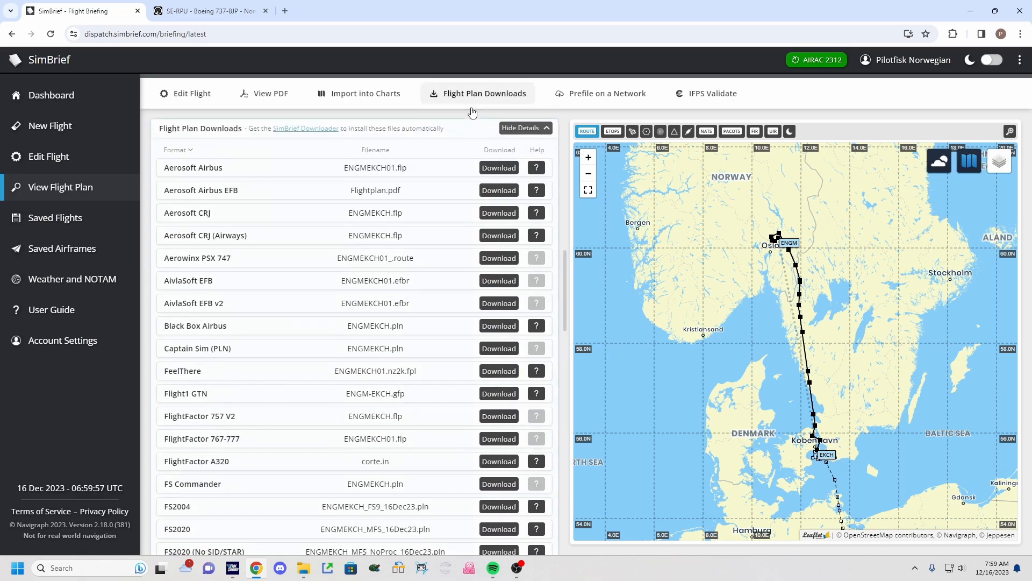
{"action": "scroll", "coordinate": [302, 302], "scroll_direction": "down", "scroll_amount": 5}
{"action": "scroll", "coordinate": [300, 350], "scroll_direction": "down", "scroll_amount": 12}
{"action": "scroll", "coordinate": [296, 365], "scroll_direction": "down", "scroll_amount": 5}
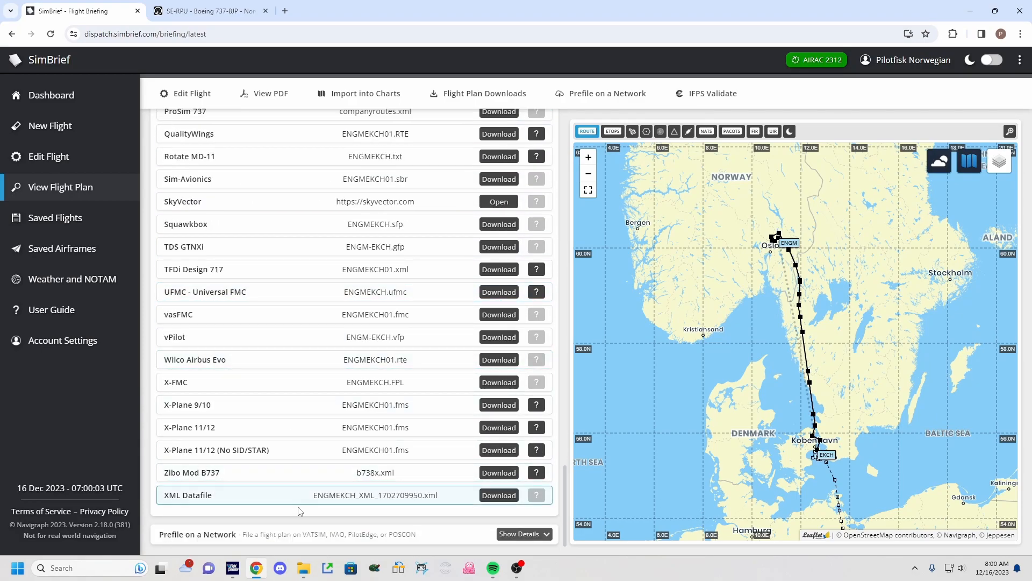
{"action": "scroll", "coordinate": [307, 484], "scroll_direction": "up", "scroll_amount": 7}
{"action": "scroll", "coordinate": [313, 458], "scroll_direction": "up", "scroll_amount": 6}
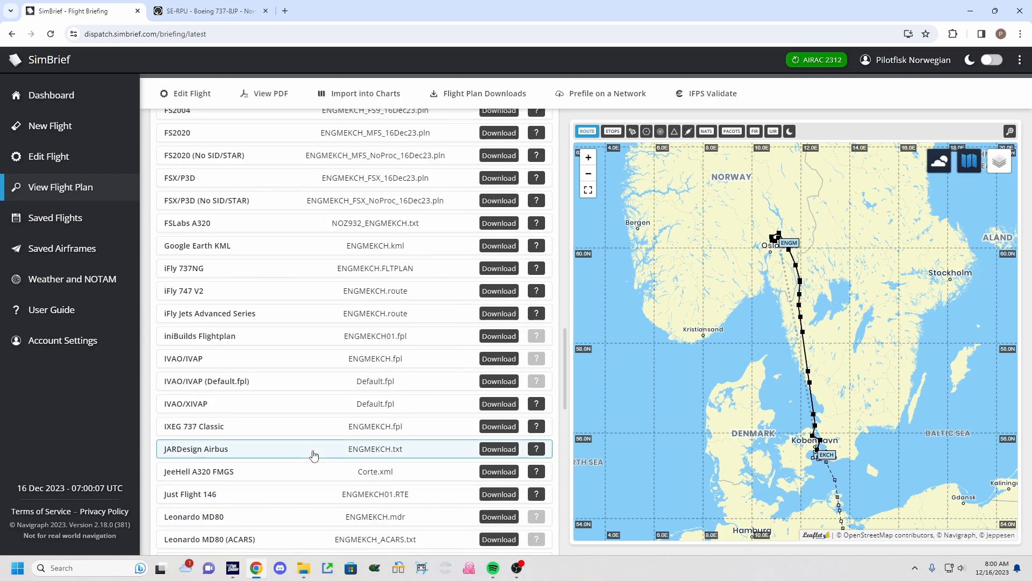
{"action": "scroll", "coordinate": [314, 455], "scroll_direction": "up", "scroll_amount": 8}
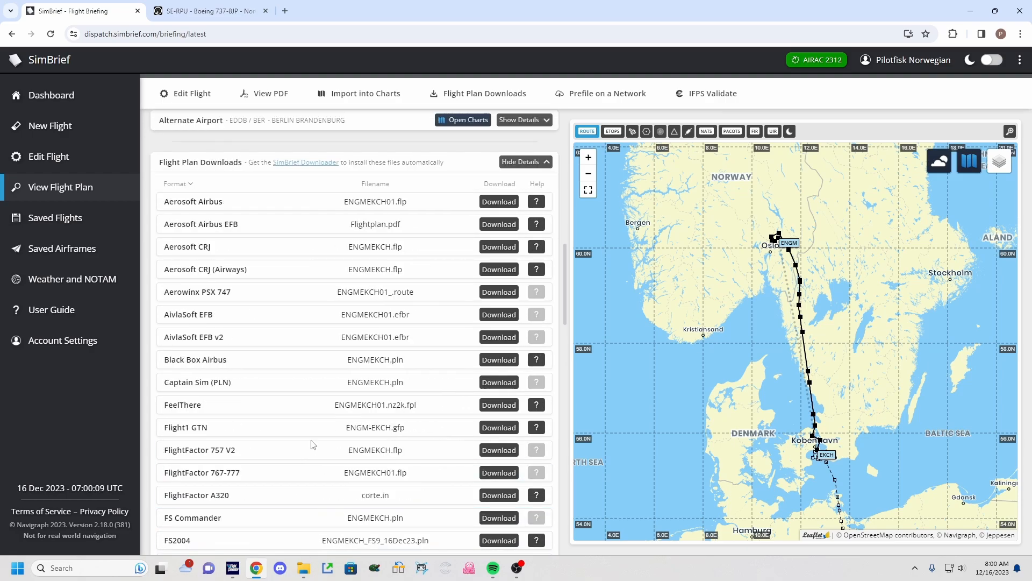
{"action": "scroll", "coordinate": [312, 443], "scroll_direction": "up", "scroll_amount": 2}
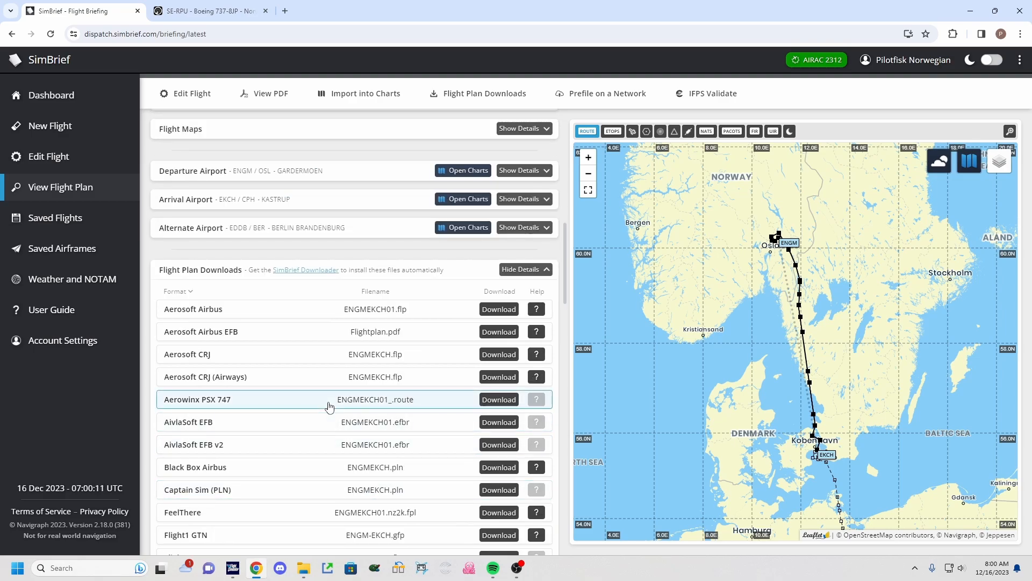
{"action": "scroll", "coordinate": [428, 371], "scroll_direction": "up", "scroll_amount": 1}
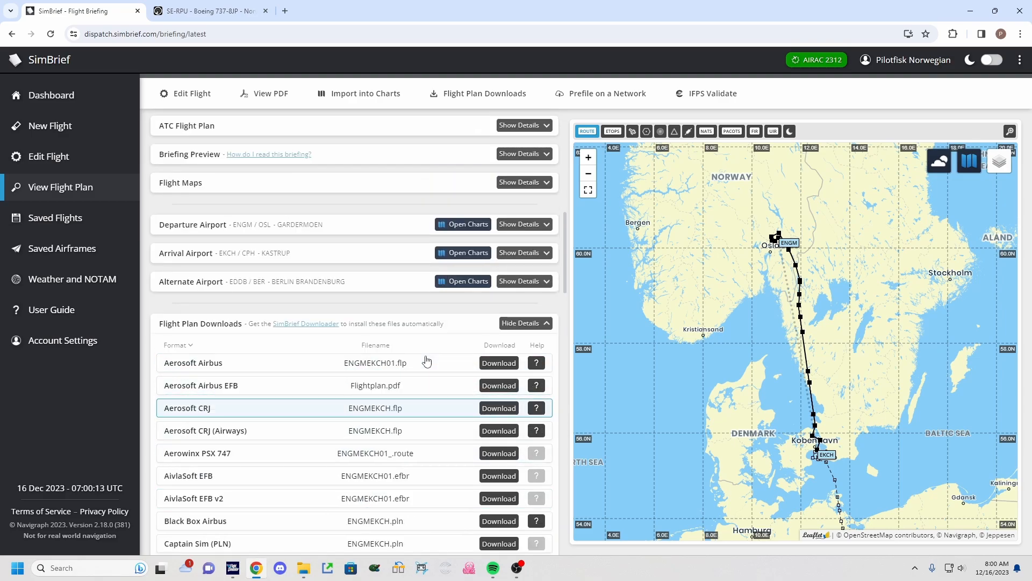
{"action": "scroll", "coordinate": [427, 360], "scroll_direction": "up", "scroll_amount": 9}
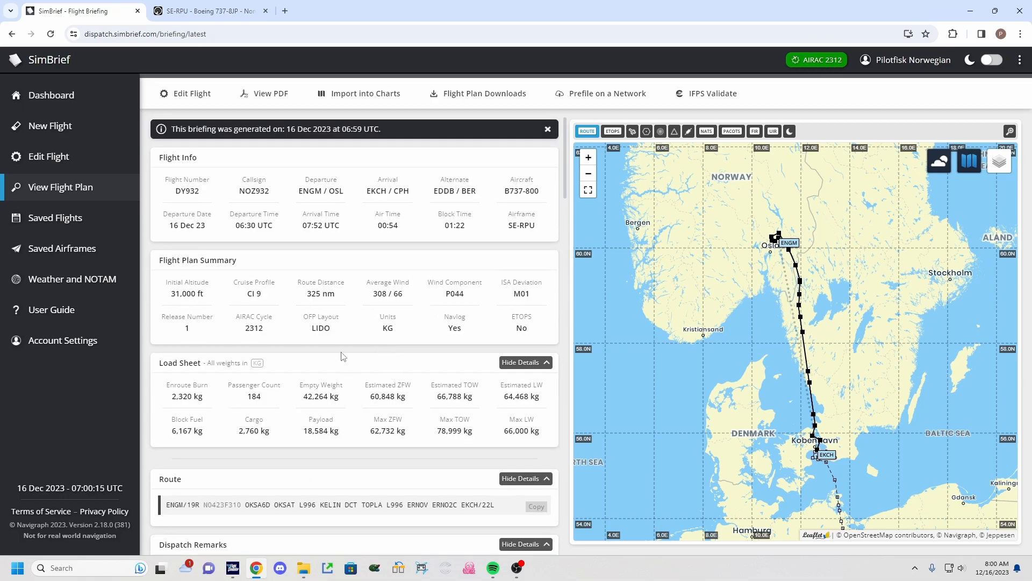
Open the briefing as a PDF and zoom it to 150%.
{"action": "left_click", "coordinate": [278, 95]}
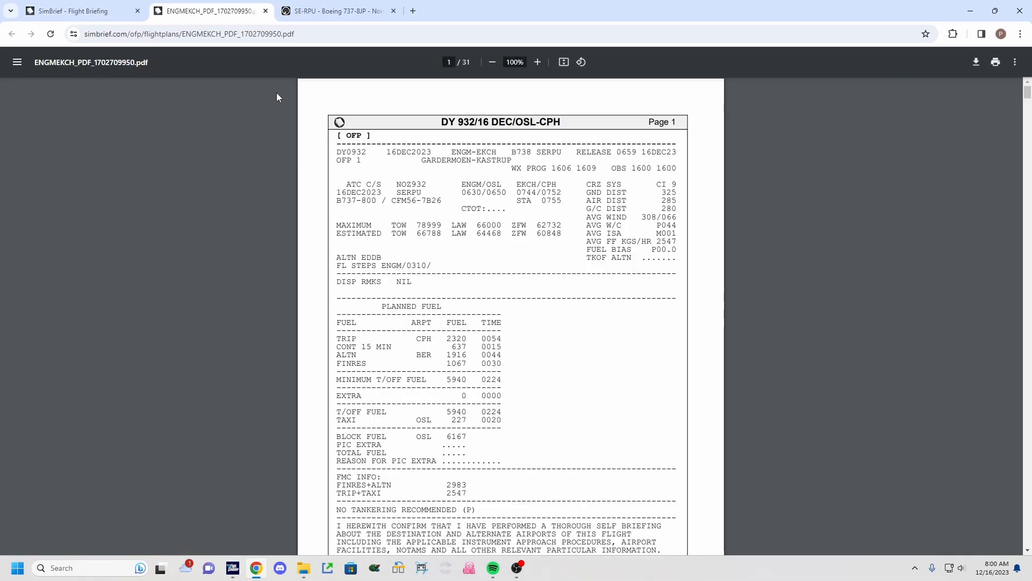
{"action": "left_click", "coordinate": [537, 62]}
{"action": "left_click", "coordinate": [537, 63]}
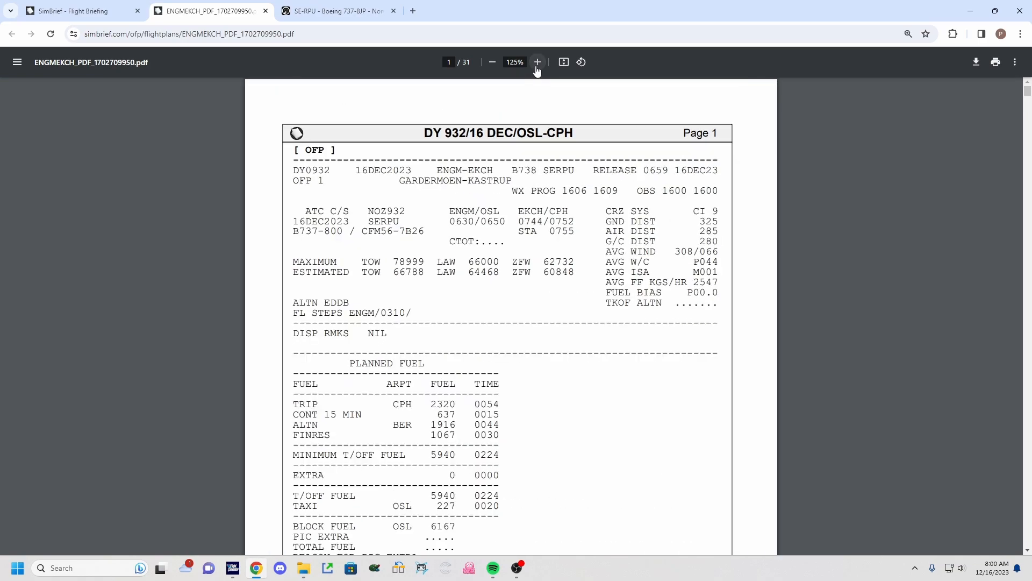
{"action": "left_click", "coordinate": [537, 62]}
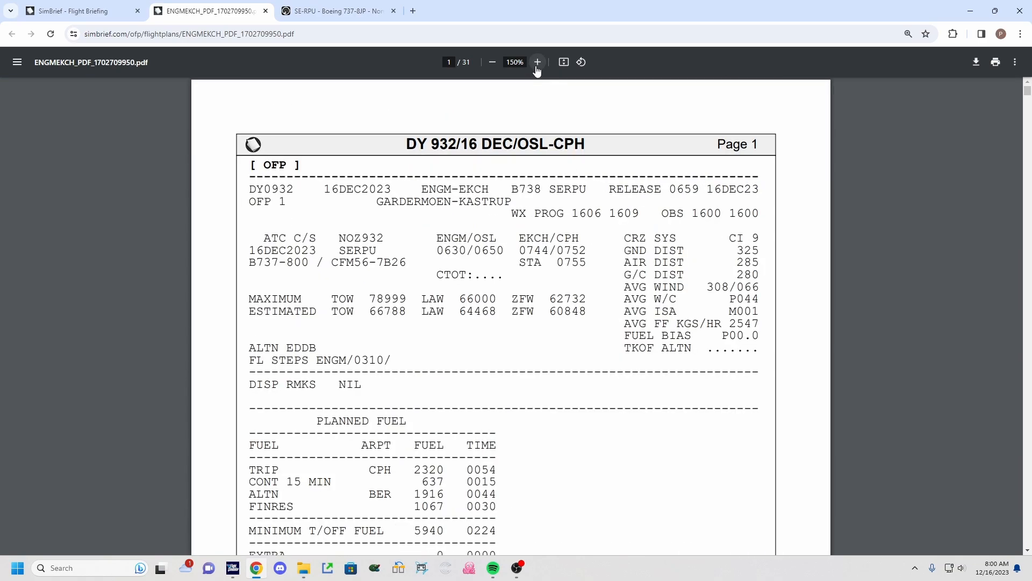
Examine the OFP header's flight, aircraft, timing, weight and distance details.
{"action": "left_click_drag", "start_coordinate": [248, 189], "coordinate": [299, 189]}
{"action": "left_click", "coordinate": [298, 188]}
{"action": "left_click_drag", "start_coordinate": [324, 192], "coordinate": [487, 195]}
{"action": "left_click", "coordinate": [395, 186]}
{"action": "left_click", "coordinate": [486, 192]}
{"action": "left_click_drag", "start_coordinate": [677, 192], "coordinate": [747, 188]}
{"action": "left_click", "coordinate": [747, 188]}
{"action": "left_click_drag", "start_coordinate": [252, 201], "coordinate": [286, 201]}
{"action": "left_click", "coordinate": [285, 200]}
{"action": "left_click_drag", "start_coordinate": [251, 204], "coordinate": [288, 206]}
{"action": "left_click", "coordinate": [289, 206]}
{"action": "left_click_drag", "start_coordinate": [335, 238], "coordinate": [392, 240]}
{"action": "left_click", "coordinate": [392, 240]}
{"action": "left_click_drag", "start_coordinate": [245, 251], "coordinate": [308, 251]}
{"action": "left_click", "coordinate": [338, 251]}
{"action": "left_click_drag", "start_coordinate": [335, 263], "coordinate": [411, 262]}
{"action": "left_click", "coordinate": [410, 261]}
{"action": "left_click_drag", "start_coordinate": [433, 252], "coordinate": [554, 251]}
{"action": "left_click", "coordinate": [497, 261]}
{"action": "left_click", "coordinate": [548, 251]}
{"action": "left_click_drag", "start_coordinate": [462, 295], "coordinate": [497, 297]}
{"action": "left_click", "coordinate": [498, 297]}
{"action": "left_click_drag", "start_coordinate": [457, 298], "coordinate": [492, 299]}
{"action": "left_click", "coordinate": [492, 299]}
{"action": "left_click_drag", "start_coordinate": [369, 315], "coordinate": [381, 315]}
{"action": "left_click", "coordinate": [382, 314]}
{"action": "left_click_drag", "start_coordinate": [355, 314], "coordinate": [592, 316]}
{"action": "left_click", "coordinate": [399, 315]}
{"action": "left_click", "coordinate": [490, 316]}
{"action": "left_click", "coordinate": [571, 316]}
{"action": "left_click_drag", "start_coordinate": [740, 237], "coordinate": [773, 241]}
{"action": "left_click", "coordinate": [773, 241]}
{"action": "left_click_drag", "start_coordinate": [708, 283], "coordinate": [766, 308]}
{"action": "left_click", "coordinate": [768, 283]}
{"action": "left_click", "coordinate": [766, 308]}
{"action": "left_click_drag", "start_coordinate": [725, 324], "coordinate": [762, 324]}
{"action": "left_click", "coordinate": [764, 324]}
{"action": "left_click_drag", "start_coordinate": [247, 348], "coordinate": [346, 359]}
{"action": "left_click", "coordinate": [310, 345]}
{"action": "left_click", "coordinate": [262, 364]}
Examine the dispatch remarks and planned fuel breakdown in the OFP.
{"action": "scroll", "coordinate": [468, 442], "scroll_direction": "down", "scroll_amount": 1}
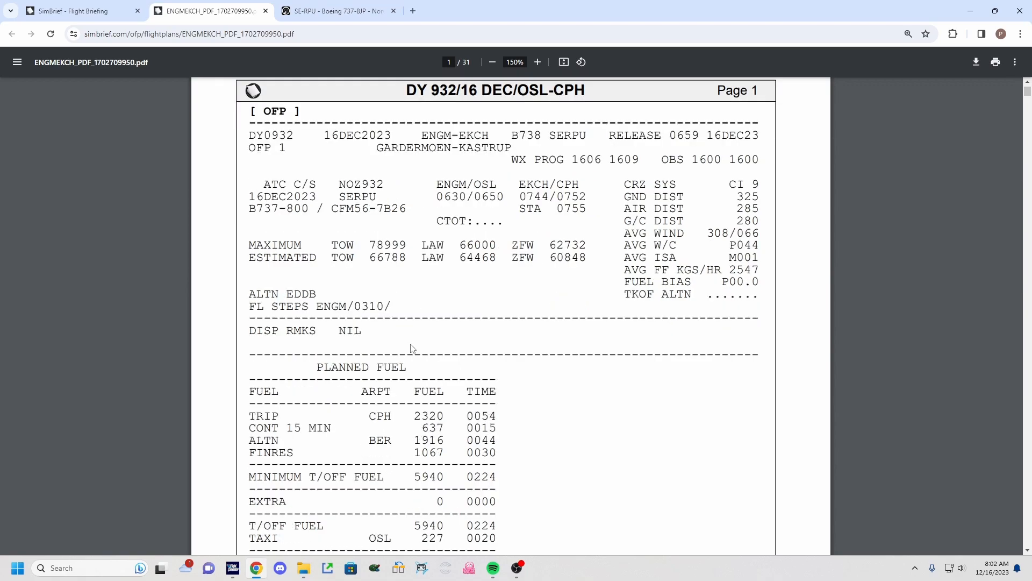
{"action": "scroll", "coordinate": [411, 345], "scroll_direction": "down", "scroll_amount": 1}
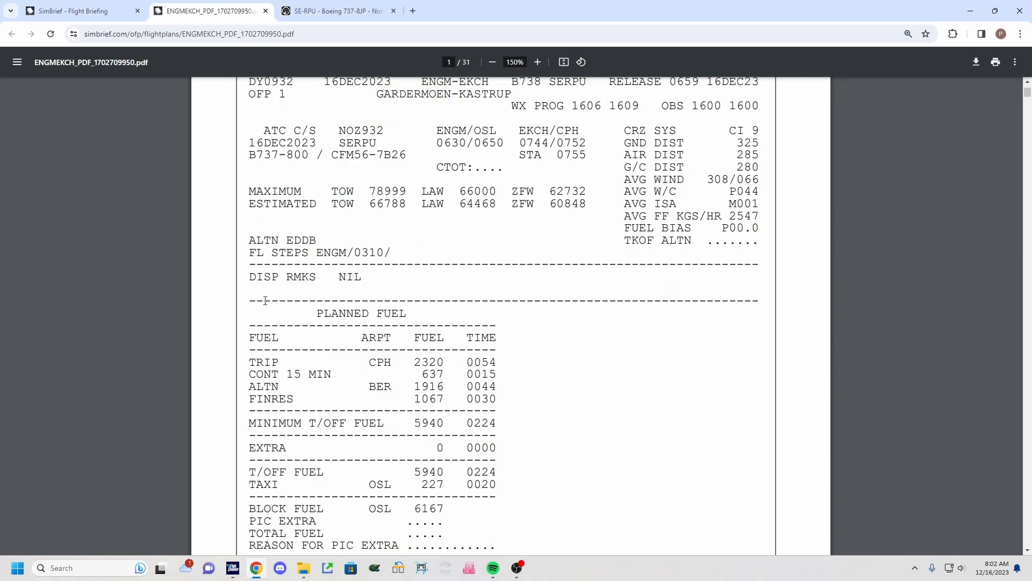
{"action": "left_click_drag", "start_coordinate": [262, 278], "coordinate": [374, 282]}
{"action": "left_click", "coordinate": [336, 272]}
{"action": "left_click", "coordinate": [374, 282]}
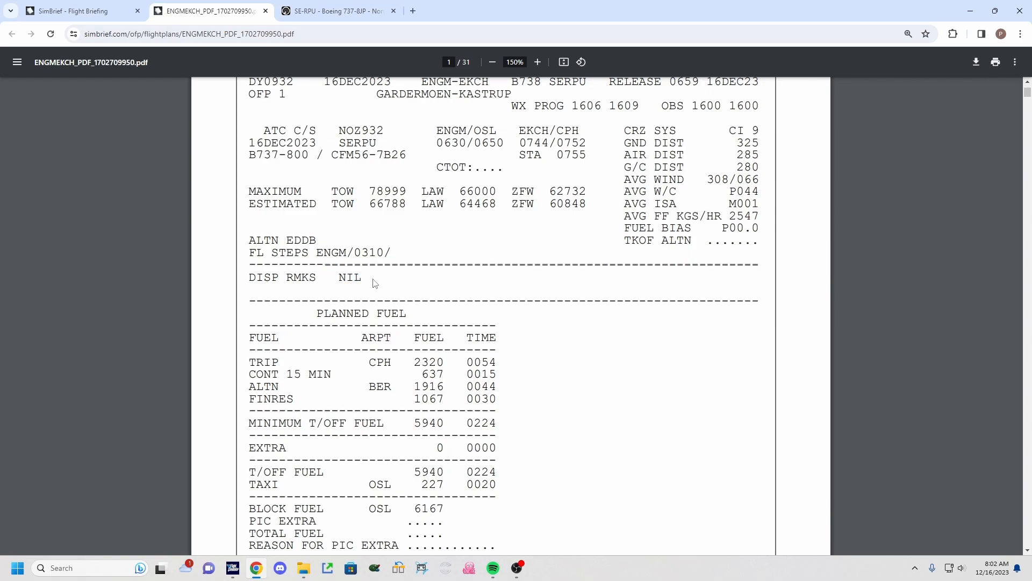
{"action": "scroll", "coordinate": [375, 282], "scroll_direction": "down", "scroll_amount": 1}
{"action": "scroll", "coordinate": [400, 324], "scroll_direction": "down", "scroll_amount": 1}
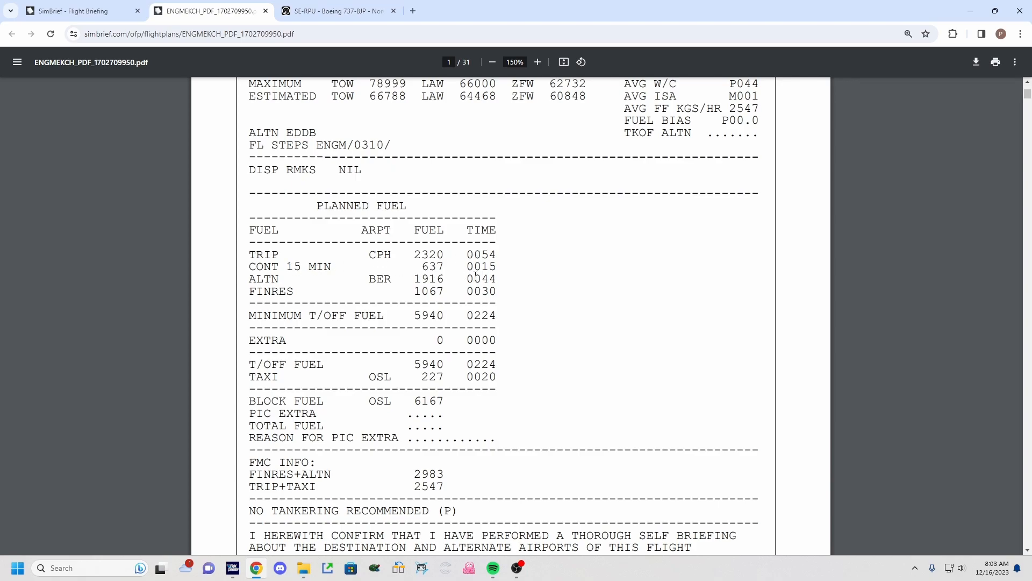
{"action": "left_click_drag", "start_coordinate": [481, 269], "coordinate": [507, 269]}
{"action": "left_click", "coordinate": [507, 269]}
{"action": "left_click_drag", "start_coordinate": [413, 282], "coordinate": [504, 278]}
{"action": "left_click", "coordinate": [454, 280]}
{"action": "left_click", "coordinate": [504, 277]}
{"action": "left_click_drag", "start_coordinate": [413, 292], "coordinate": [437, 293]}
{"action": "left_click", "coordinate": [435, 294]}
{"action": "left_click_drag", "start_coordinate": [411, 313], "coordinate": [510, 317]}
{"action": "left_click", "coordinate": [436, 313]}
{"action": "left_click", "coordinate": [522, 330]}
{"action": "left_click_drag", "start_coordinate": [408, 339], "coordinate": [444, 339]}
{"action": "left_click", "coordinate": [448, 339]}
Examine the block fuel and FMC info figures in the OFP.
{"action": "scroll", "coordinate": [479, 340], "scroll_direction": "down", "scroll_amount": 1}
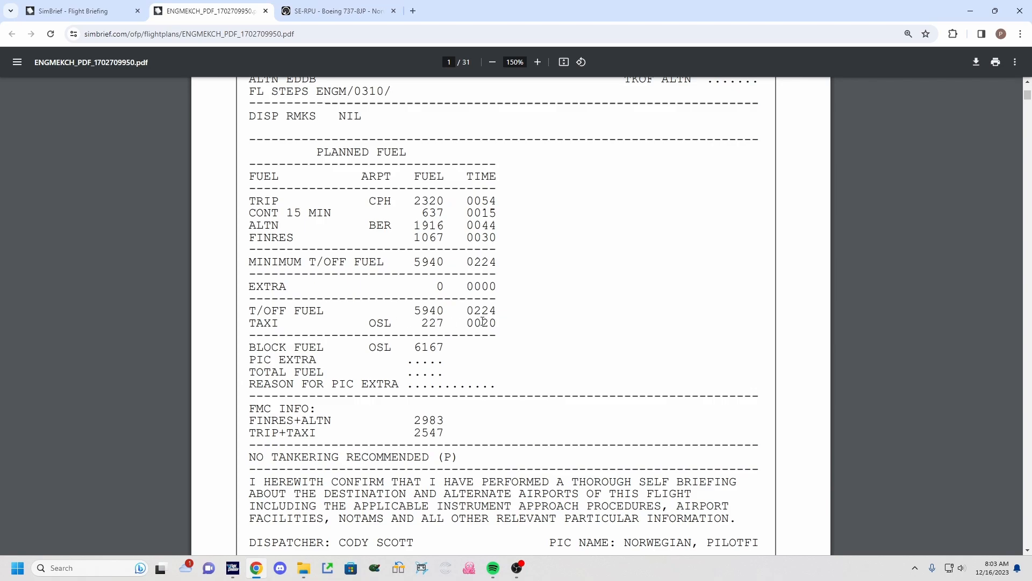
{"action": "scroll", "coordinate": [483, 334], "scroll_direction": "down", "scroll_amount": 1}
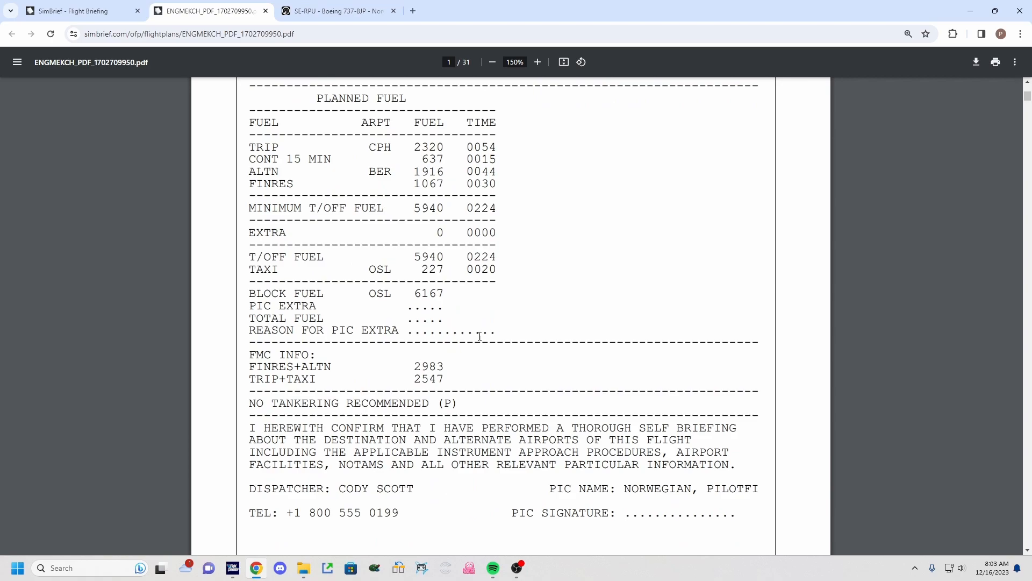
{"action": "left_click_drag", "start_coordinate": [412, 293], "coordinate": [445, 295]}
{"action": "left_click", "coordinate": [463, 299]}
{"action": "left_click", "coordinate": [451, 295]}
{"action": "scroll", "coordinate": [473, 299], "scroll_direction": "down", "scroll_amount": 1}
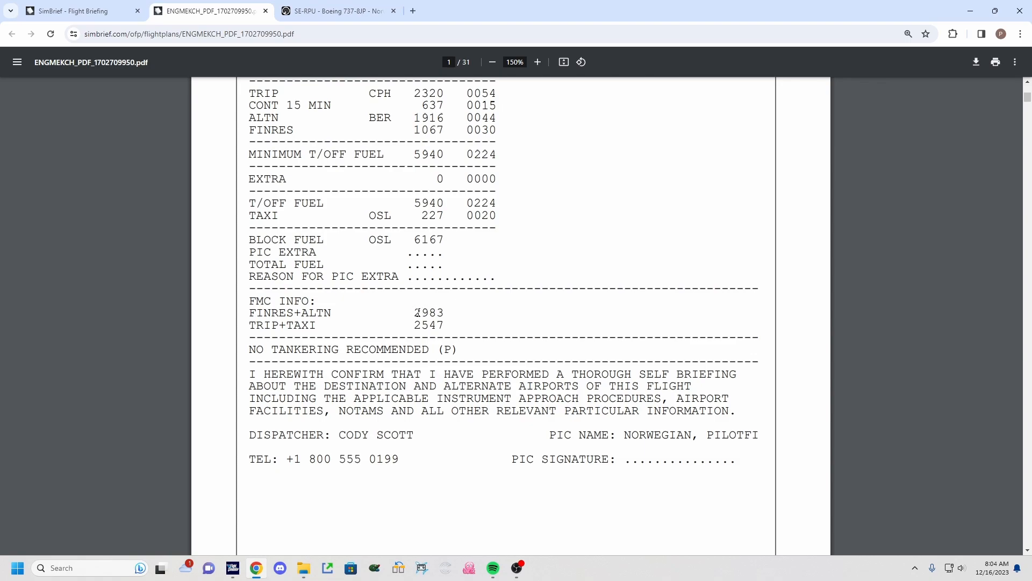
{"action": "left_click_drag", "start_coordinate": [417, 311], "coordinate": [446, 314]}
{"action": "left_click", "coordinate": [457, 319]}
{"action": "left_click_drag", "start_coordinate": [411, 326], "coordinate": [444, 325]}
{"action": "left_click", "coordinate": [444, 325]}
Examine the alternate route and routing details on page 2 of the OFP.
{"action": "scroll", "coordinate": [453, 347], "scroll_direction": "down", "scroll_amount": 7}
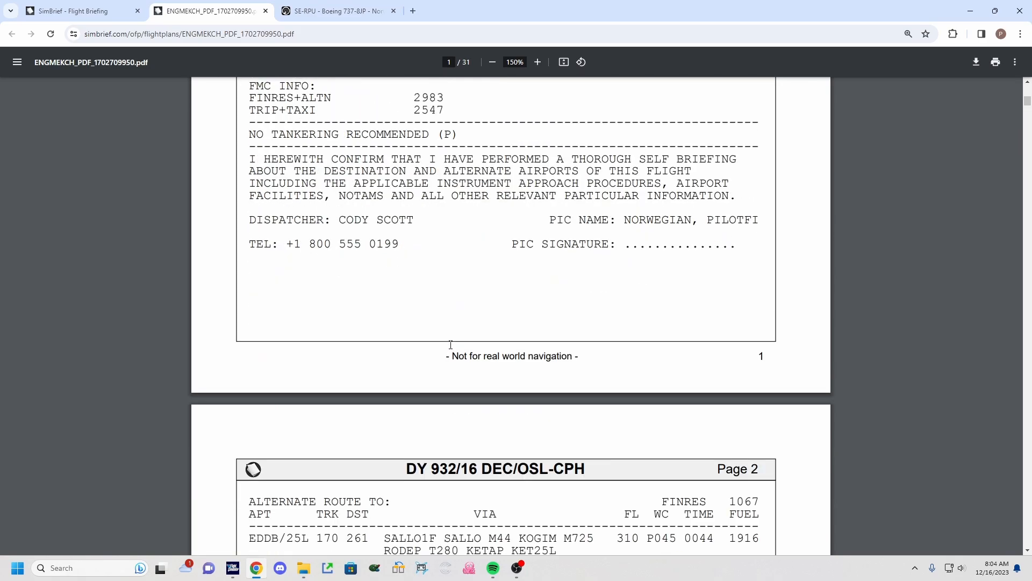
{"action": "scroll", "coordinate": [451, 350], "scroll_direction": "down", "scroll_amount": 2}
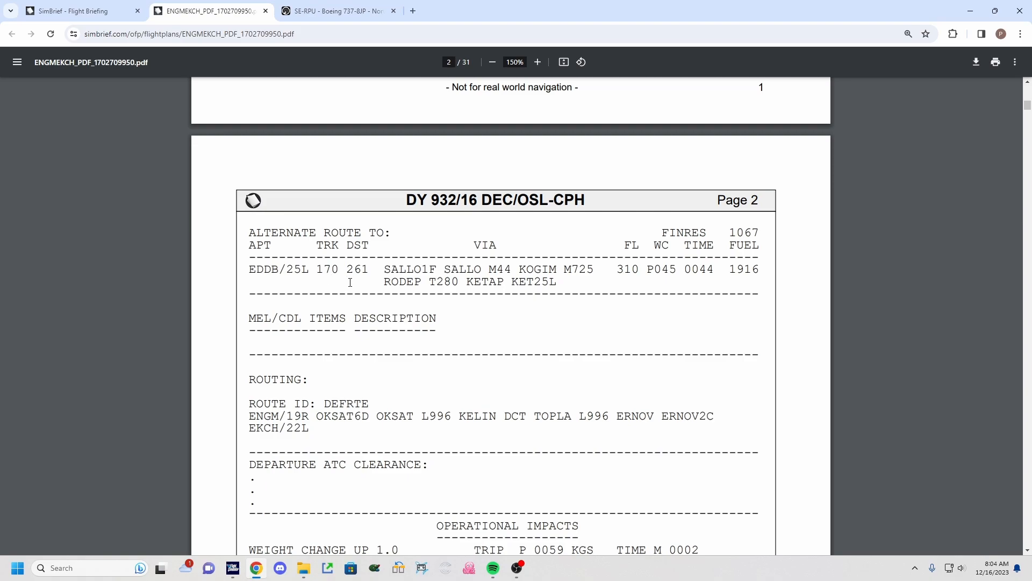
{"action": "left_click_drag", "start_coordinate": [382, 270], "coordinate": [631, 270]}
{"action": "left_click", "coordinate": [573, 283]}
{"action": "left_click", "coordinate": [634, 271]}
{"action": "left_click", "coordinate": [629, 270]}
{"action": "left_click_drag", "start_coordinate": [730, 274], "coordinate": [757, 271]}
{"action": "left_click", "coordinate": [627, 279]}
{"action": "scroll", "coordinate": [443, 327], "scroll_direction": "down", "scroll_amount": 1}
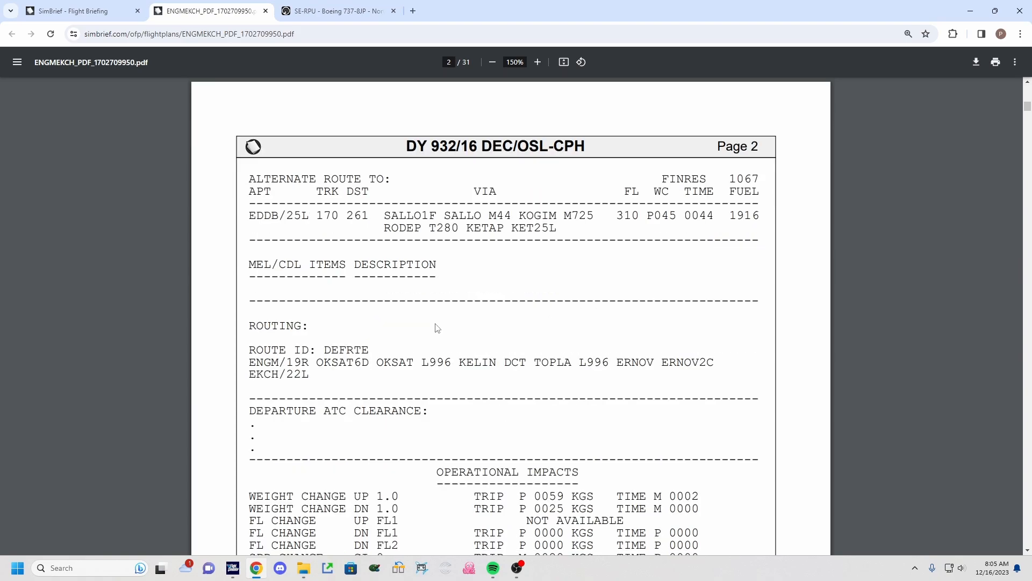
{"action": "scroll", "coordinate": [295, 325], "scroll_direction": "down", "scroll_amount": 1}
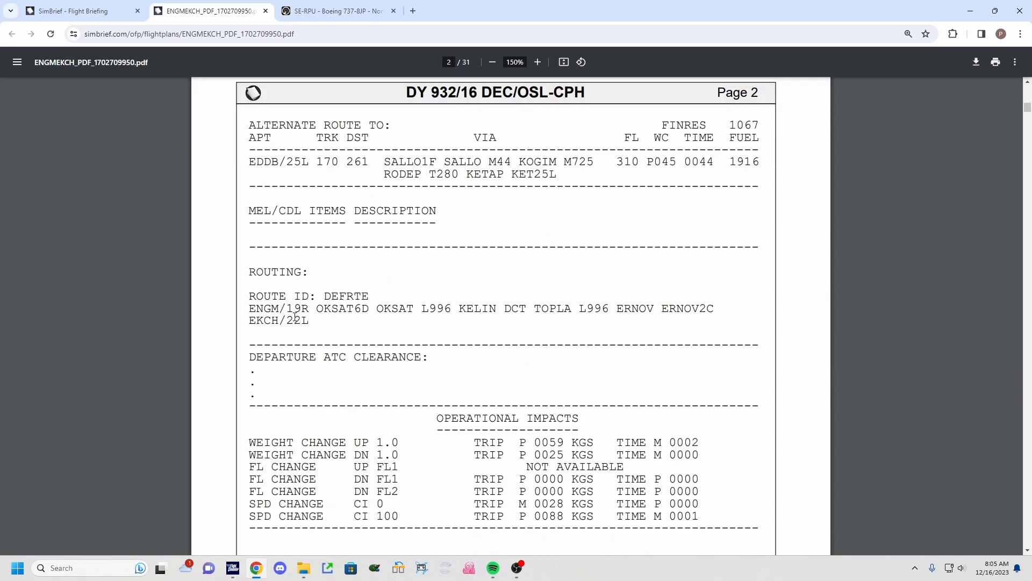
{"action": "left_click_drag", "start_coordinate": [321, 295], "coordinate": [371, 296]}
{"action": "left_click", "coordinate": [378, 293]}
{"action": "scroll", "coordinate": [430, 336], "scroll_direction": "down", "scroll_amount": 1}
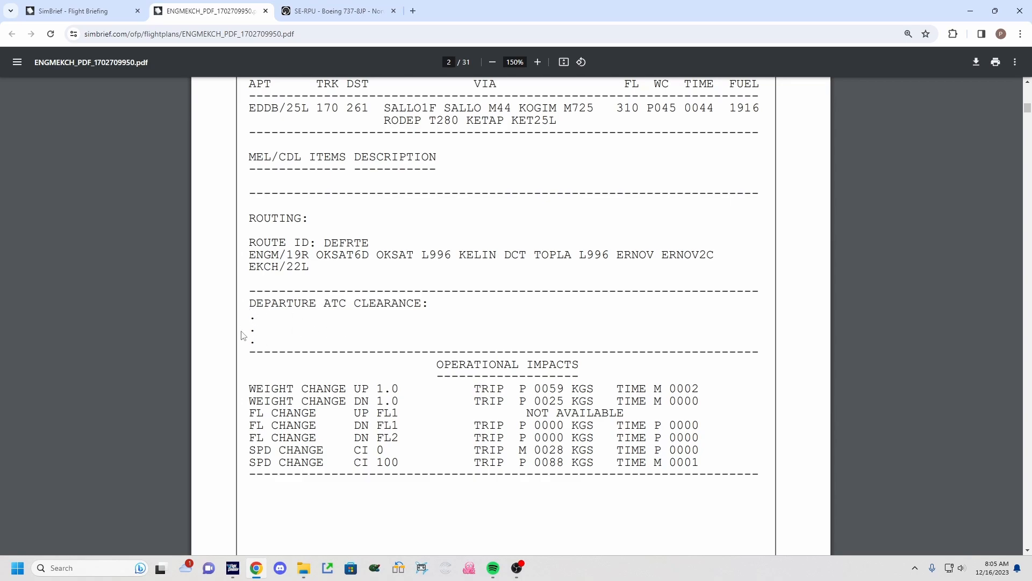
Examine the operational impacts table for weight, flight level and speed changes on page 2 of the OFP.
{"action": "scroll", "coordinate": [297, 349], "scroll_direction": "down", "scroll_amount": 1}
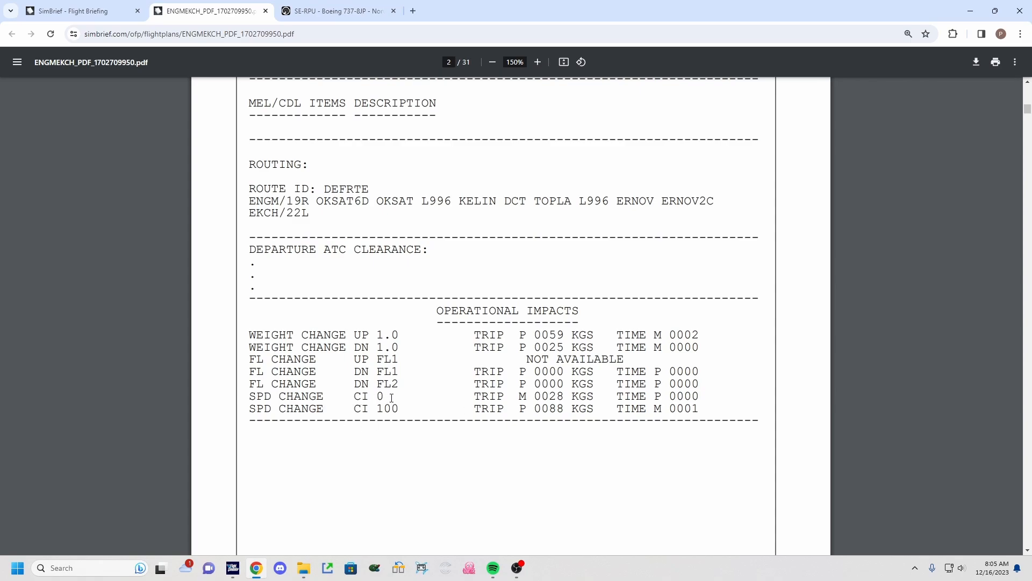
{"action": "left_click_drag", "start_coordinate": [550, 400], "coordinate": [561, 400]}
{"action": "left_click", "coordinate": [567, 401]}
{"action": "left_click_drag", "start_coordinate": [547, 410], "coordinate": [564, 409]}
{"action": "left_click", "coordinate": [602, 410]}
{"action": "scroll", "coordinate": [431, 364], "scroll_direction": "down", "scroll_amount": 10}
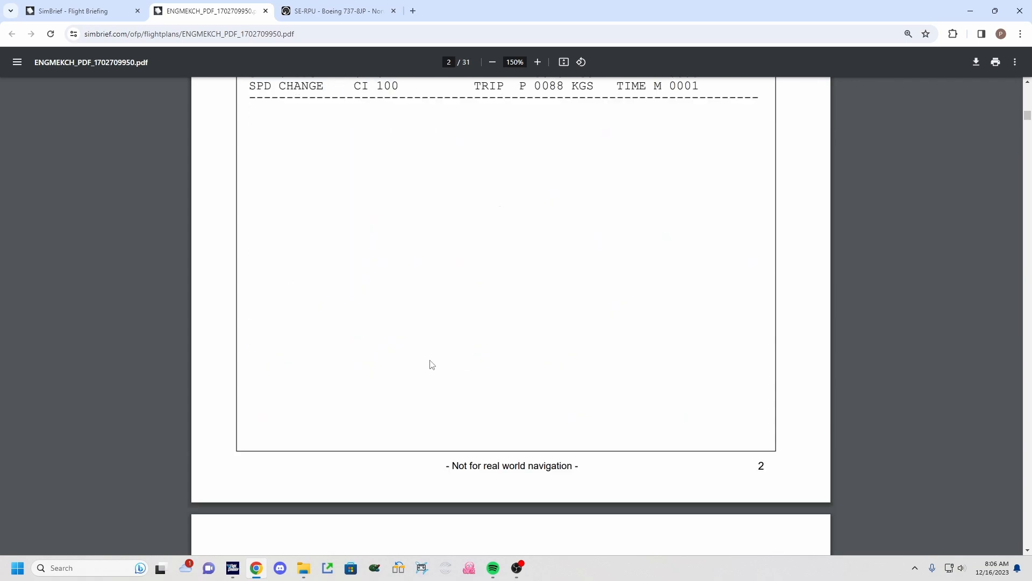
{"action": "scroll", "coordinate": [431, 363], "scroll_direction": "down", "scroll_amount": 2}
Examine the estimated and scheduled times and the weights section on page 3 of the OFP.
{"action": "scroll", "coordinate": [431, 364], "scroll_direction": "down", "scroll_amount": 5}
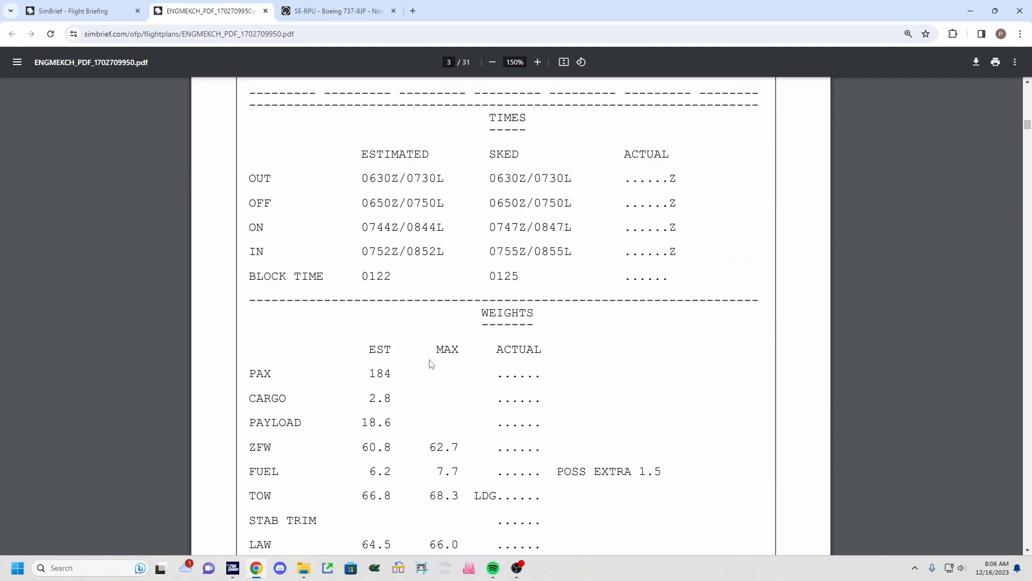
{"action": "left_click_drag", "start_coordinate": [487, 273], "coordinate": [541, 262]}
{"action": "left_click", "coordinate": [542, 262]}
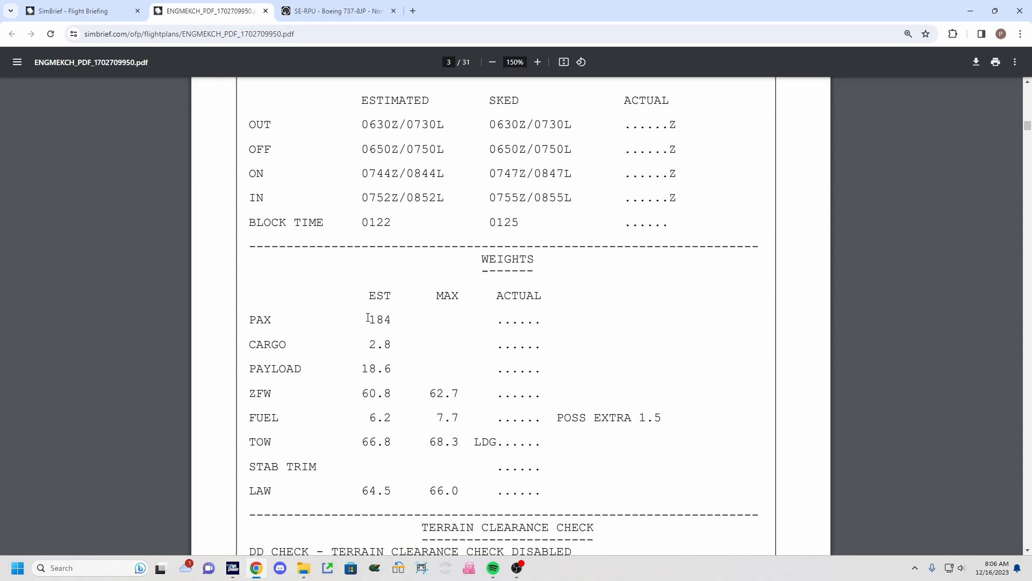
{"action": "left_click_drag", "start_coordinate": [368, 319], "coordinate": [398, 318]}
{"action": "left_click", "coordinate": [398, 317]}
{"action": "scroll", "coordinate": [404, 320], "scroll_direction": "down", "scroll_amount": 1}
{"action": "left_click_drag", "start_coordinate": [369, 292], "coordinate": [394, 293]}
{"action": "left_click", "coordinate": [401, 293]}
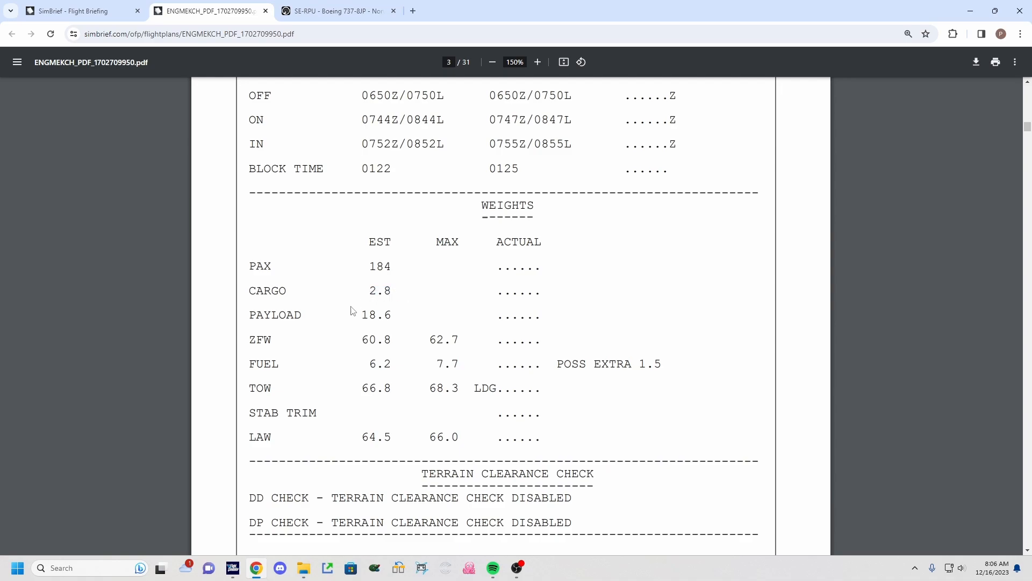
{"action": "left_click_drag", "start_coordinate": [363, 313], "coordinate": [396, 312]}
{"action": "left_click", "coordinate": [360, 321]}
{"action": "scroll", "coordinate": [373, 339], "scroll_direction": "down", "scroll_amount": 1}
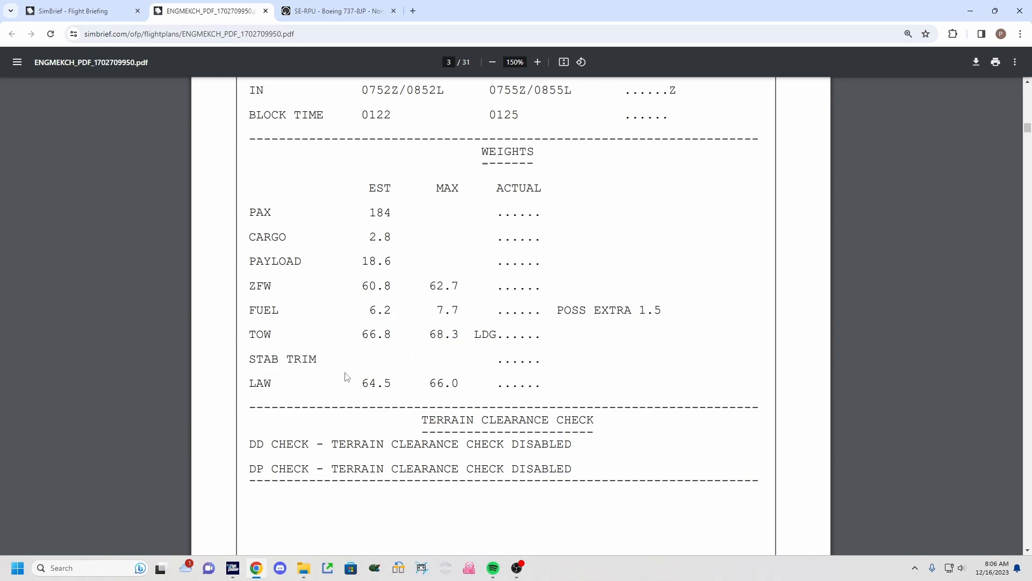
{"action": "left_click_drag", "start_coordinate": [364, 388], "coordinate": [426, 383]}
{"action": "left_click", "coordinate": [458, 385]}
{"action": "scroll", "coordinate": [413, 379], "scroll_direction": "down", "scroll_amount": 1}
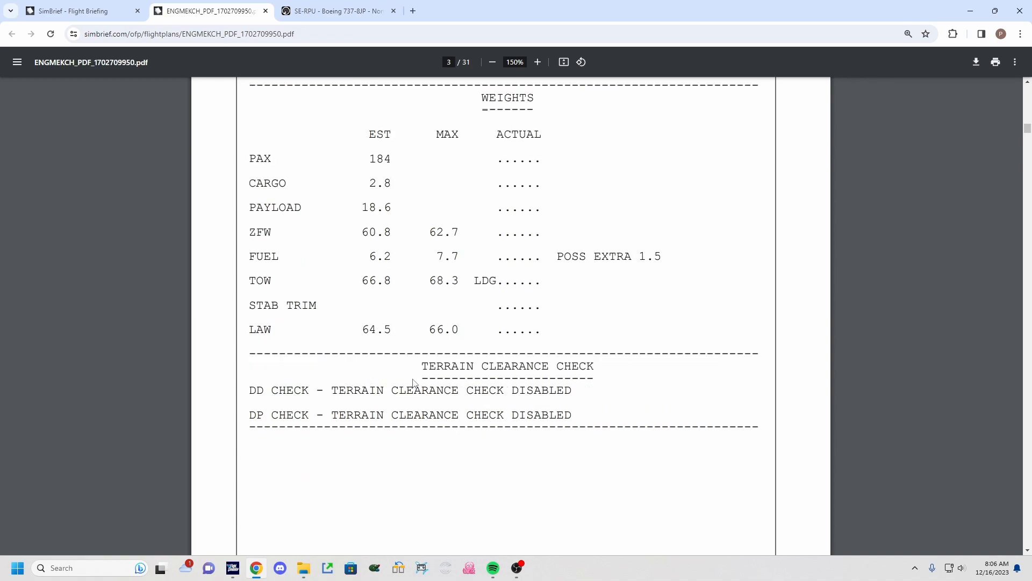
Examine the flight log's critical MORA line and fuel-on-board columns on page 4.
{"action": "scroll", "coordinate": [413, 377], "scroll_direction": "down", "scroll_amount": 8}
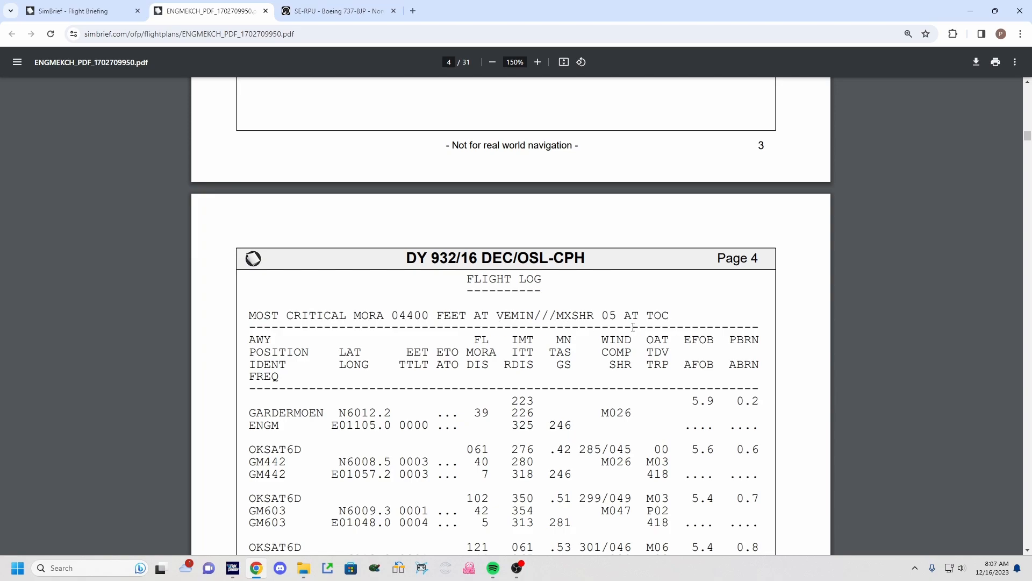
{"action": "left_click_drag", "start_coordinate": [558, 321], "coordinate": [595, 318]}
{"action": "left_click", "coordinate": [599, 317]}
{"action": "double_click", "coordinate": [611, 316]}
{"action": "left_click", "coordinate": [613, 316]}
{"action": "left_click_drag", "start_coordinate": [613, 315], "coordinate": [679, 313]}
{"action": "left_click", "coordinate": [631, 316]}
{"action": "left_click", "coordinate": [679, 313]}
{"action": "scroll", "coordinate": [640, 321], "scroll_direction": "down", "scroll_amount": 2}
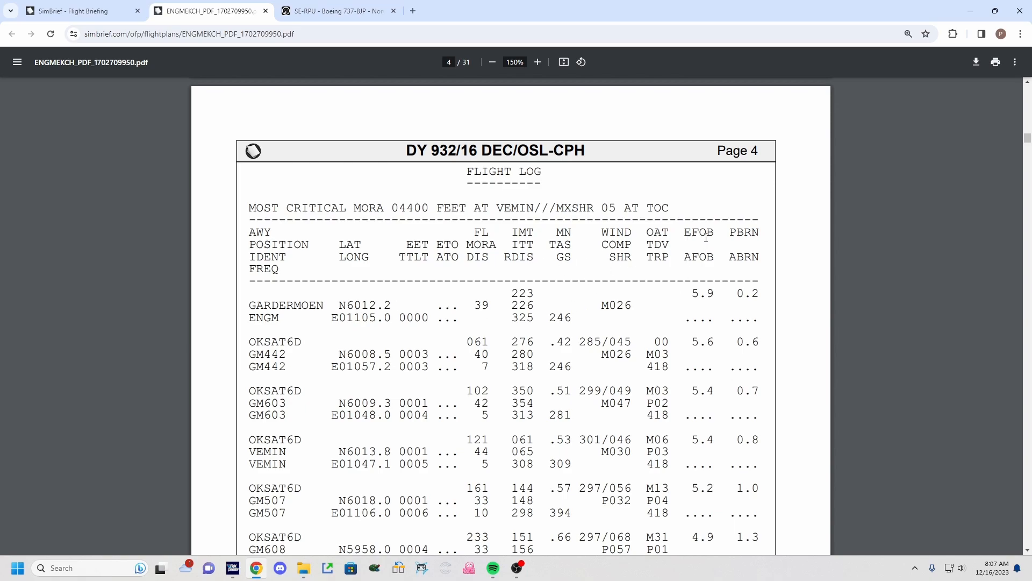
{"action": "left_click_drag", "start_coordinate": [688, 294], "coordinate": [711, 291]}
{"action": "left_click", "coordinate": [711, 291]}
{"action": "left_click_drag", "start_coordinate": [685, 259], "coordinate": [708, 260]}
{"action": "left_click", "coordinate": [708, 260]}
{"action": "left_click_drag", "start_coordinate": [687, 317], "coordinate": [705, 317]}
{"action": "left_click", "coordinate": [707, 317]}
{"action": "double_click", "coordinate": [742, 294]}
{"action": "left_click", "coordinate": [760, 293]}
{"action": "scroll", "coordinate": [742, 370], "scroll_direction": "down", "scroll_amount": 2}
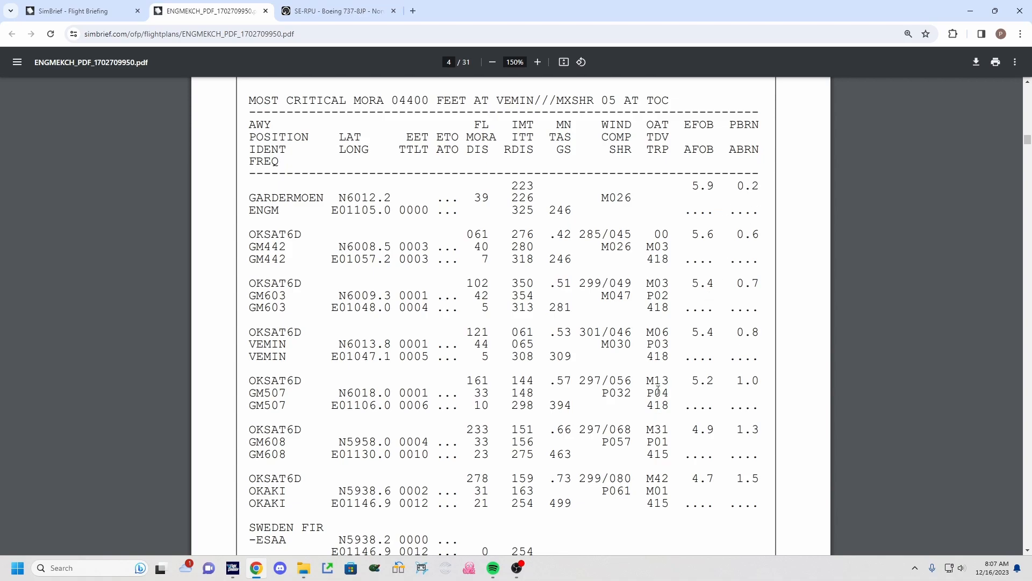
Examine the remaining flight log waypoints and the wind information table on page 6.
{"action": "scroll", "coordinate": [664, 391], "scroll_direction": "down", "scroll_amount": 3}
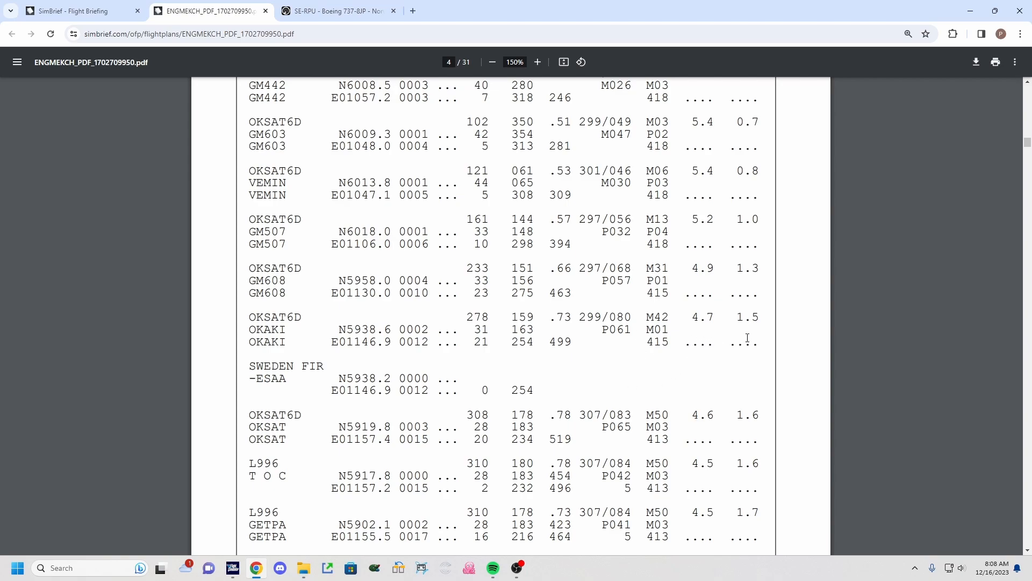
{"action": "scroll", "coordinate": [712, 412], "scroll_direction": "down", "scroll_amount": 1}
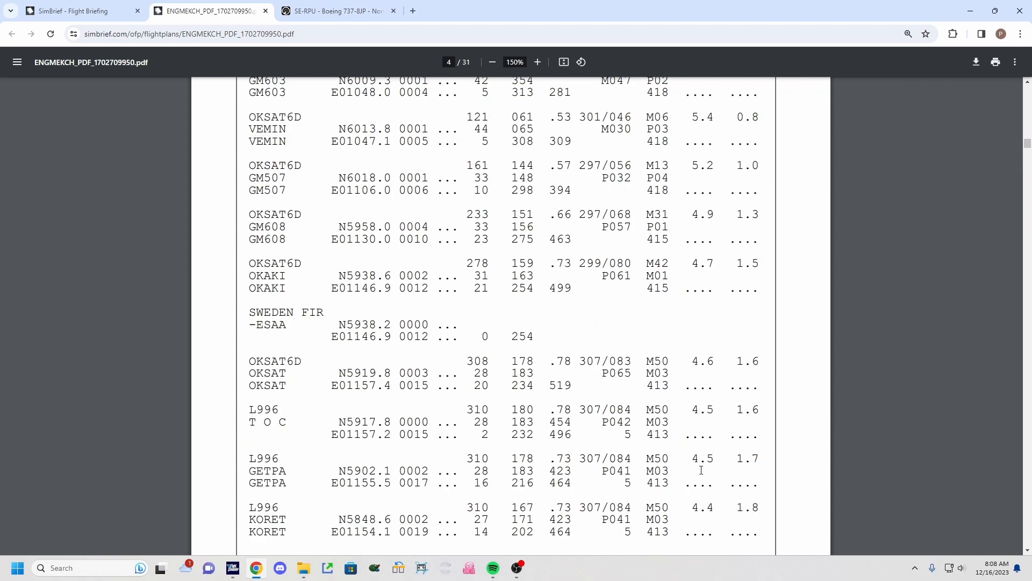
{"action": "scroll", "coordinate": [699, 408], "scroll_direction": "down", "scroll_amount": 18}
{"action": "scroll", "coordinate": [661, 373], "scroll_direction": "down", "scroll_amount": 7}
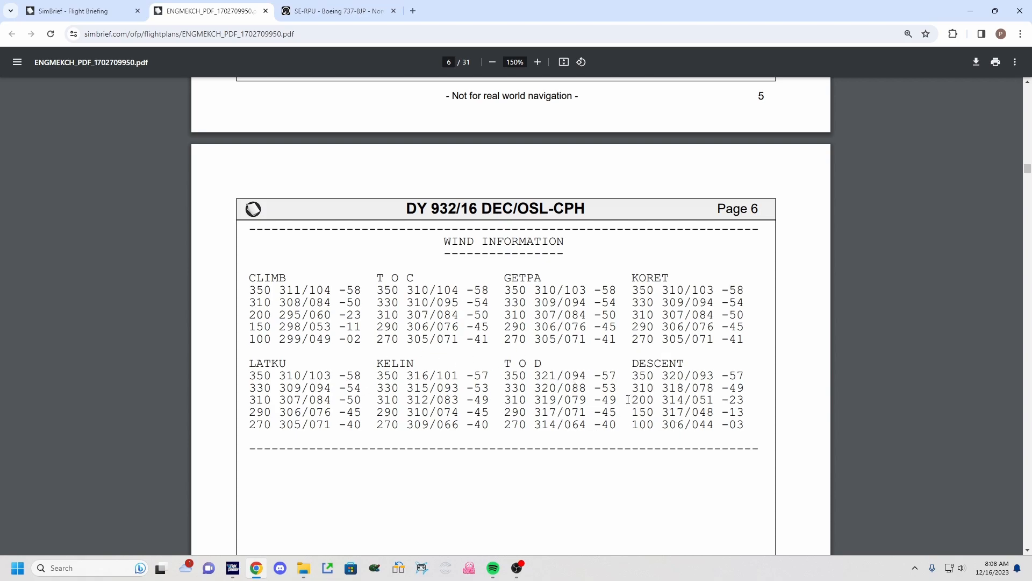
{"action": "left_click_drag", "start_coordinate": [630, 388], "coordinate": [744, 413]}
{"action": "left_click", "coordinate": [720, 400]}
{"action": "scroll", "coordinate": [440, 308], "scroll_direction": "down", "scroll_amount": 10}
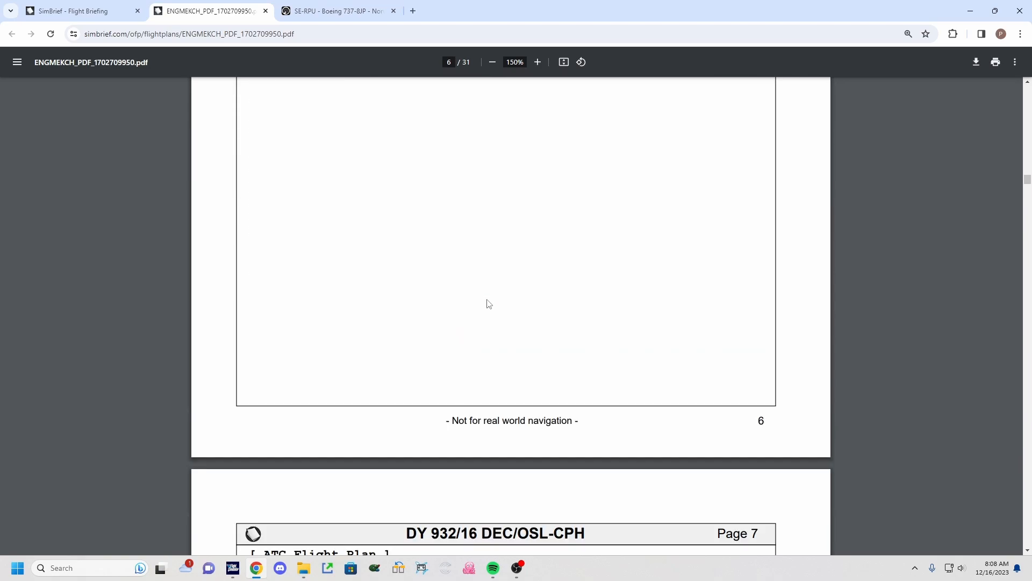
Examine the airport weather list and SIGMETs on page 9 of the briefing.
{"action": "scroll", "coordinate": [491, 305], "scroll_direction": "down", "scroll_amount": 20}
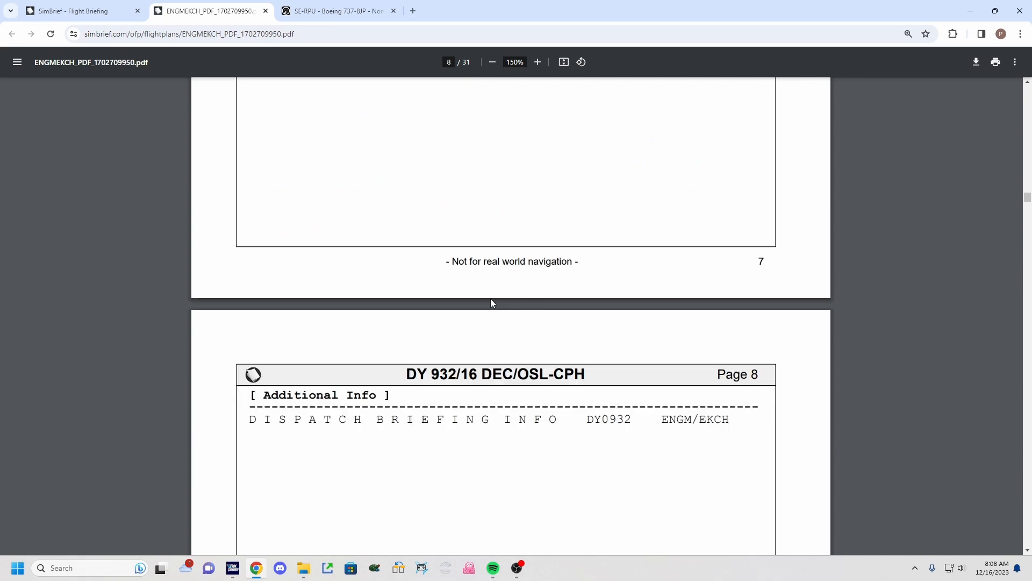
{"action": "scroll", "coordinate": [491, 304], "scroll_direction": "down", "scroll_amount": 5}
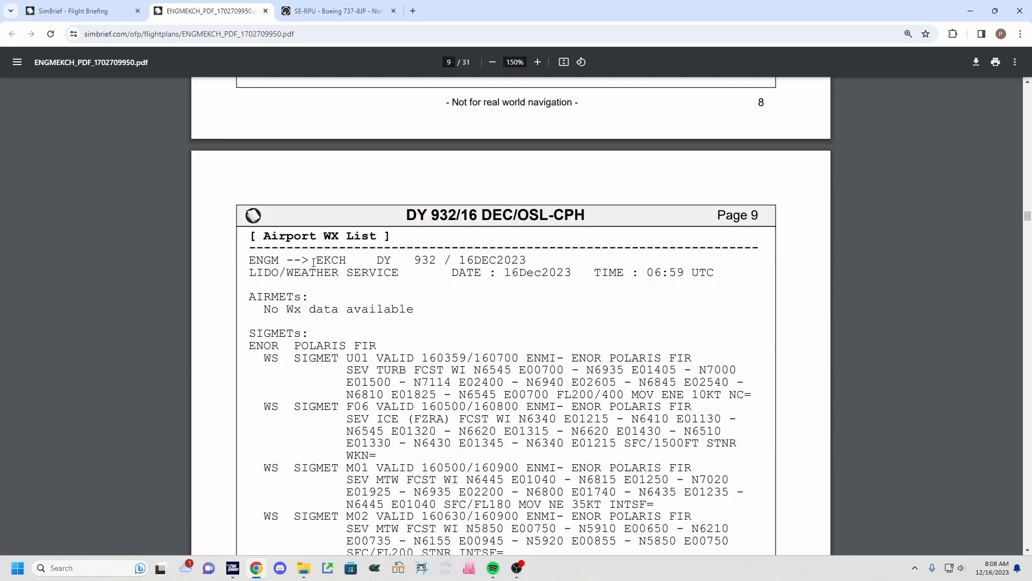
{"action": "scroll", "coordinate": [554, 320], "scroll_direction": "down", "scroll_amount": 2}
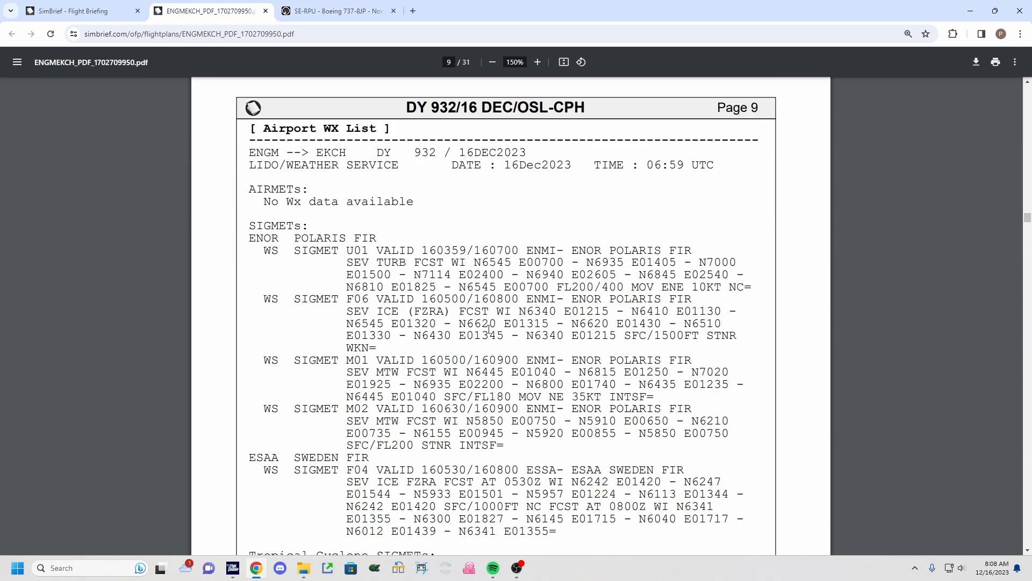
{"action": "scroll", "coordinate": [323, 355], "scroll_direction": "down", "scroll_amount": 1}
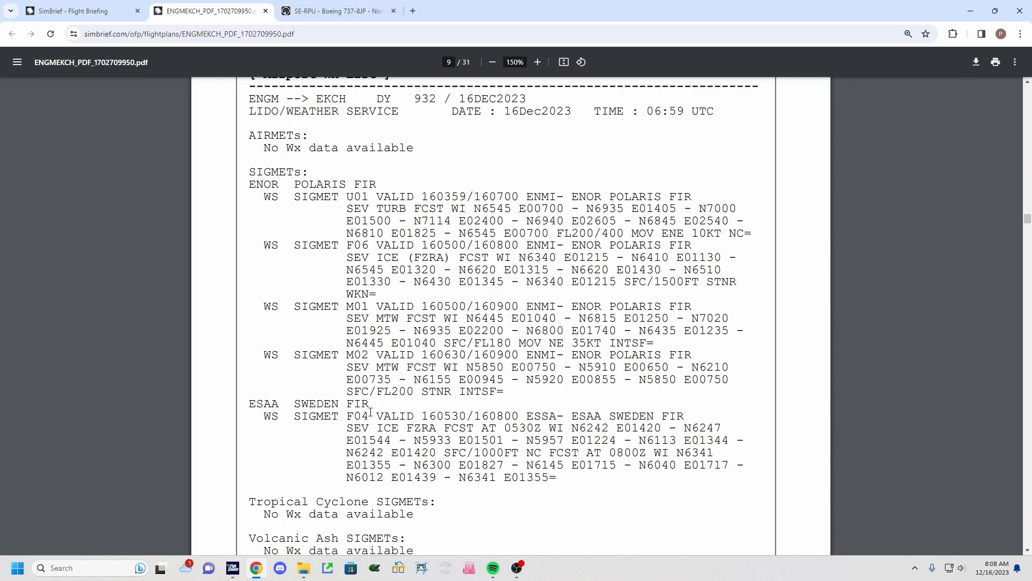
{"action": "scroll", "coordinate": [370, 411], "scroll_direction": "down", "scroll_amount": 1}
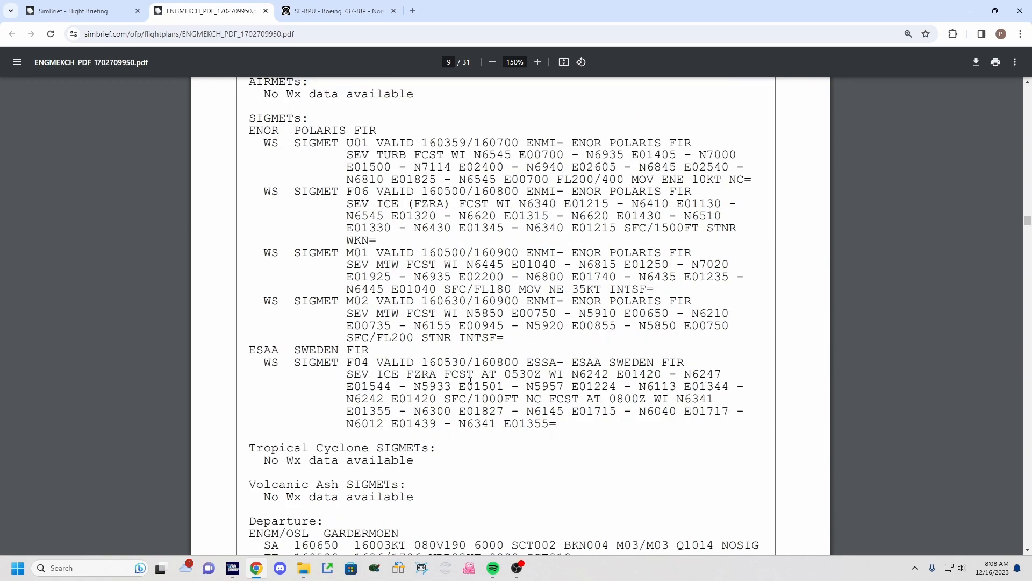
{"action": "scroll", "coordinate": [471, 380], "scroll_direction": "down", "scroll_amount": 3}
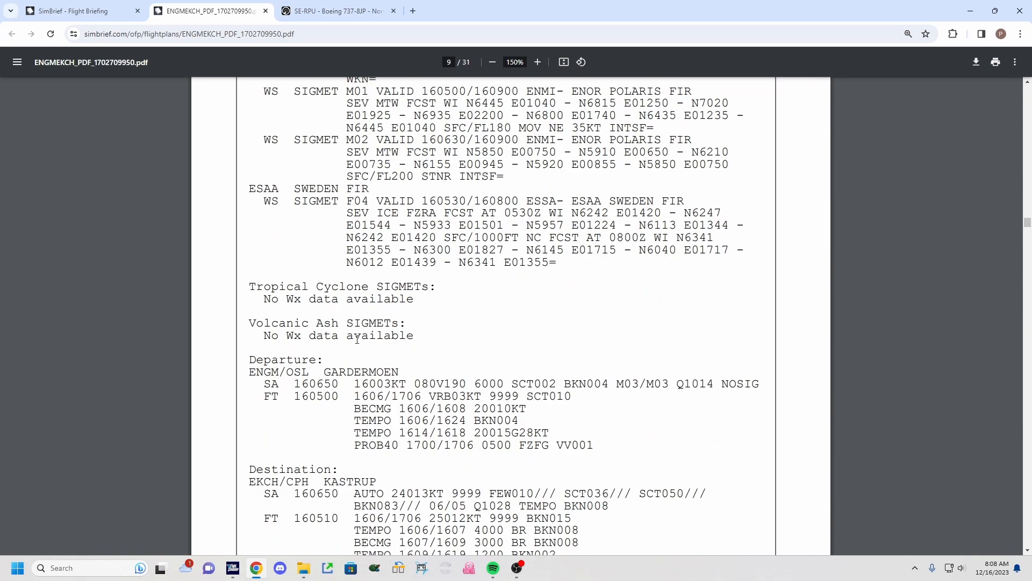
{"action": "left_click_drag", "start_coordinate": [243, 365], "coordinate": [324, 363]}
{"action": "left_click", "coordinate": [324, 365]}
{"action": "scroll", "coordinate": [336, 383], "scroll_direction": "down", "scroll_amount": 1}
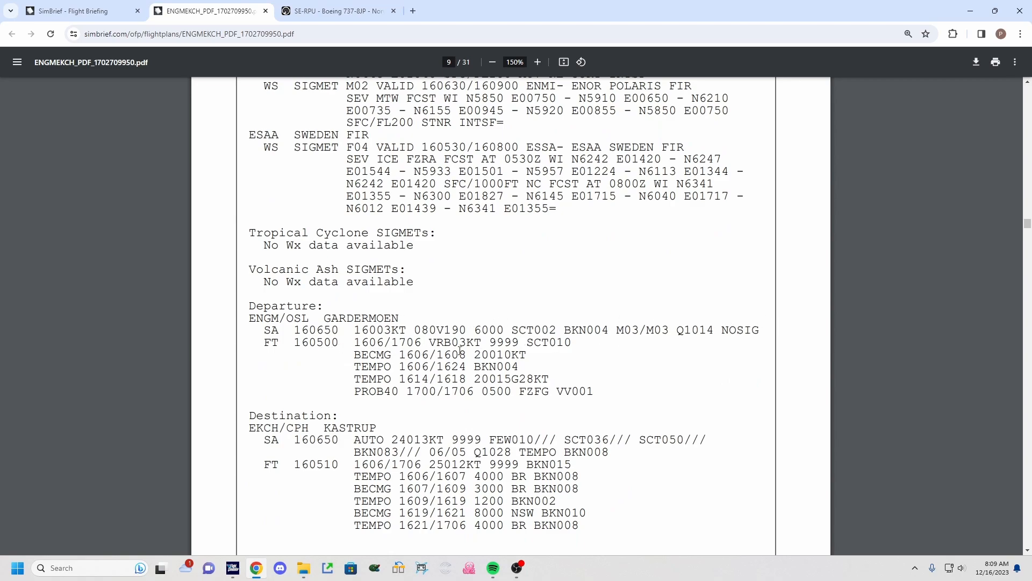
Examine the TEMPO and PROB40 groups of the Gardermoen departure forecast.
{"action": "left_click_drag", "start_coordinate": [416, 378], "coordinate": [543, 379]}
{"action": "left_click", "coordinate": [476, 378]}
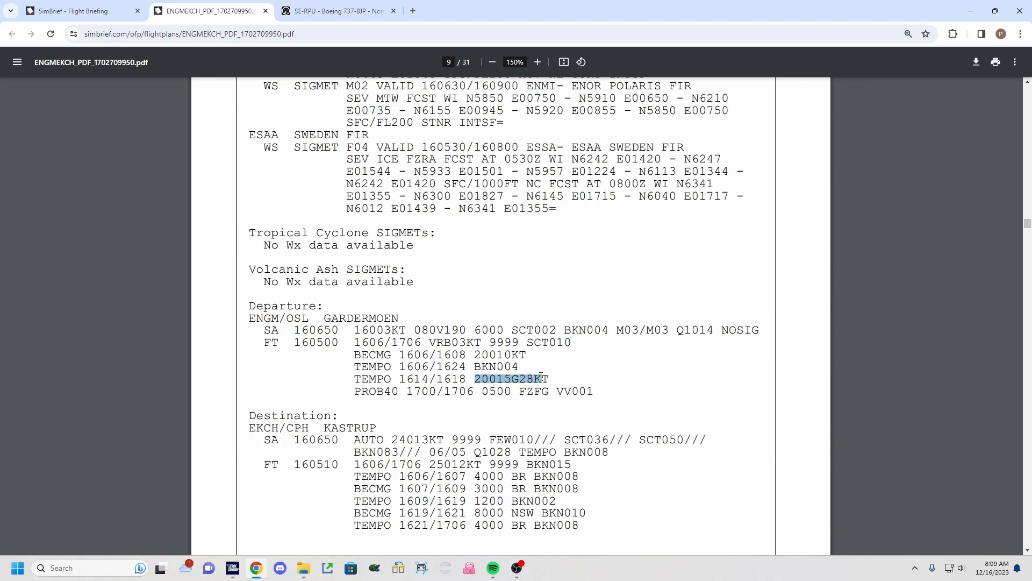
{"action": "left_click", "coordinate": [569, 379]}
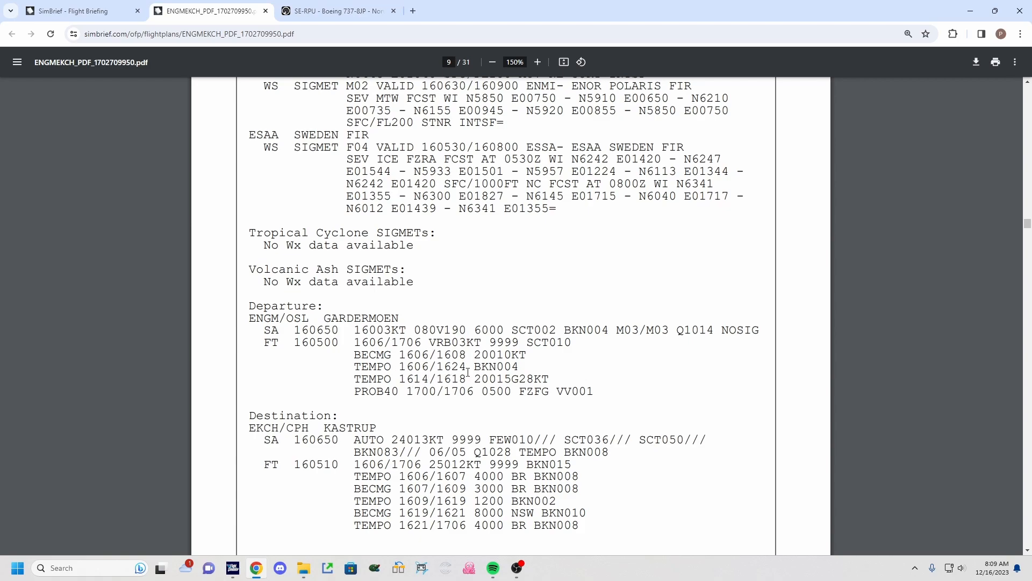
{"action": "mouse_move", "coordinate": [400, 379]}
{"action": "left_mouse_down"}
{"action": "mouse_move", "coordinate": [421, 379]}
{"action": "mouse_move", "coordinate": [412, 379]}
{"action": "left_mouse_up"}
{"action": "left_click", "coordinate": [412, 383]}
{"action": "left_click_drag", "start_coordinate": [415, 378], "coordinate": [429, 379]}
{"action": "double_click", "coordinate": [429, 379]}
{"action": "left_click", "coordinate": [430, 383]}
{"action": "left_click_drag", "start_coordinate": [438, 380], "coordinate": [459, 380]}
{"action": "left_click", "coordinate": [463, 380]}
{"action": "left_click_drag", "start_coordinate": [421, 392], "coordinate": [433, 393]}
{"action": "left_click", "coordinate": [432, 393]}
{"action": "left_click_drag", "start_coordinate": [422, 393], "coordinate": [436, 392]}
{"action": "left_click", "coordinate": [437, 392]}
{"action": "scroll", "coordinate": [445, 379], "scroll_direction": "down", "scroll_amount": 2}
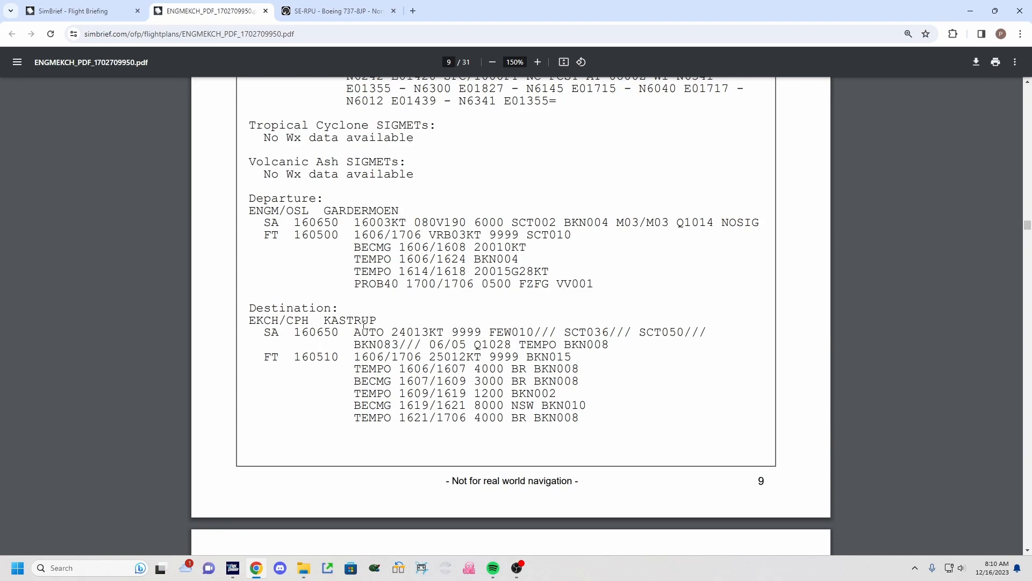
Examine the destination alternate weather and the Gardermoen departure NOTAMs.
{"action": "scroll", "coordinate": [395, 346], "scroll_direction": "down", "scroll_amount": 7}
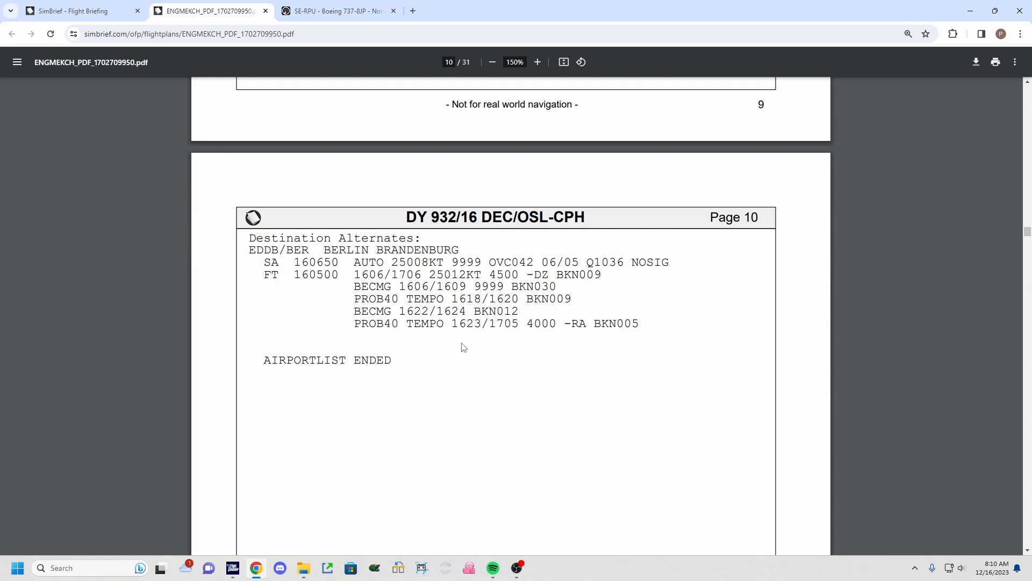
{"action": "scroll", "coordinate": [461, 346], "scroll_direction": "down", "scroll_amount": 10}
{"action": "scroll", "coordinate": [458, 346], "scroll_direction": "down", "scroll_amount": 8}
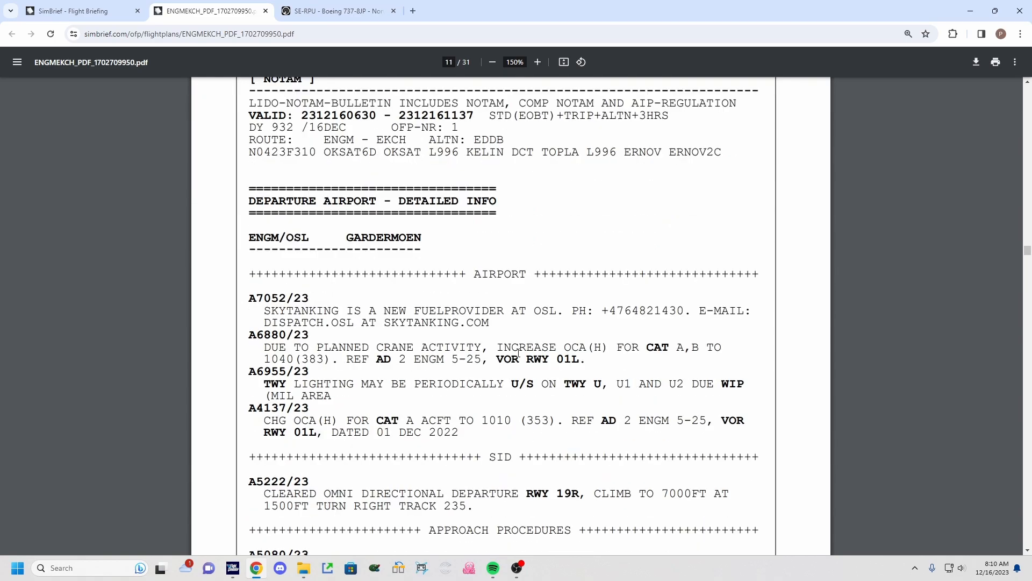
{"action": "scroll", "coordinate": [549, 394], "scroll_direction": "down", "scroll_amount": 7}
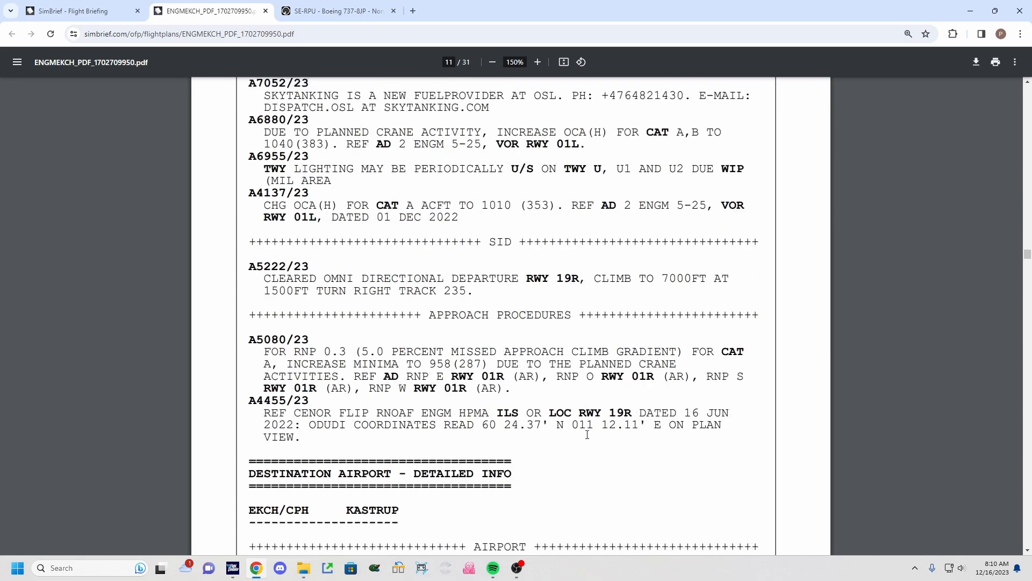
{"action": "scroll", "coordinate": [556, 336], "scroll_direction": "up", "scroll_amount": 4}
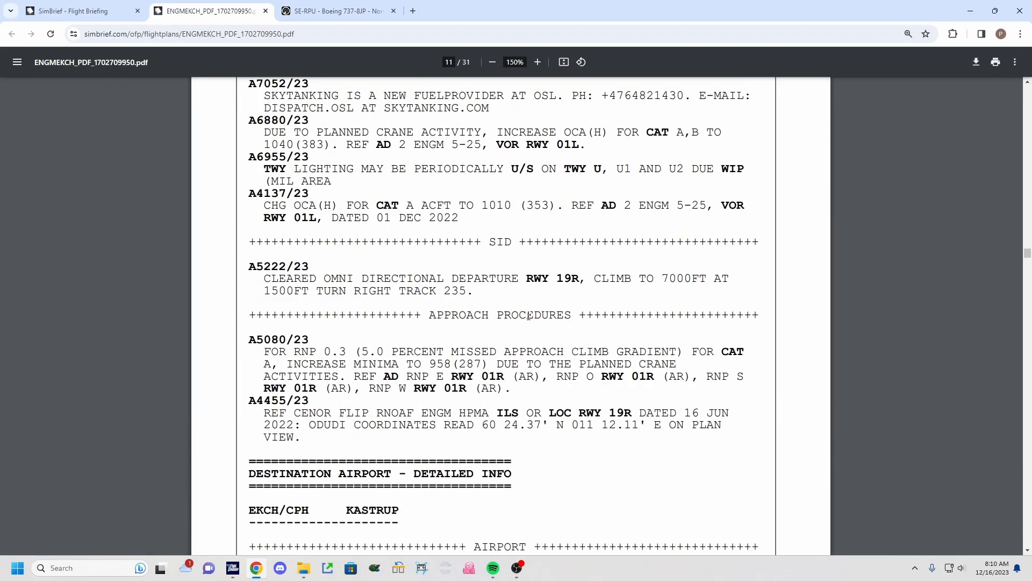
{"action": "scroll", "coordinate": [403, 361], "scroll_direction": "up", "scroll_amount": 1}
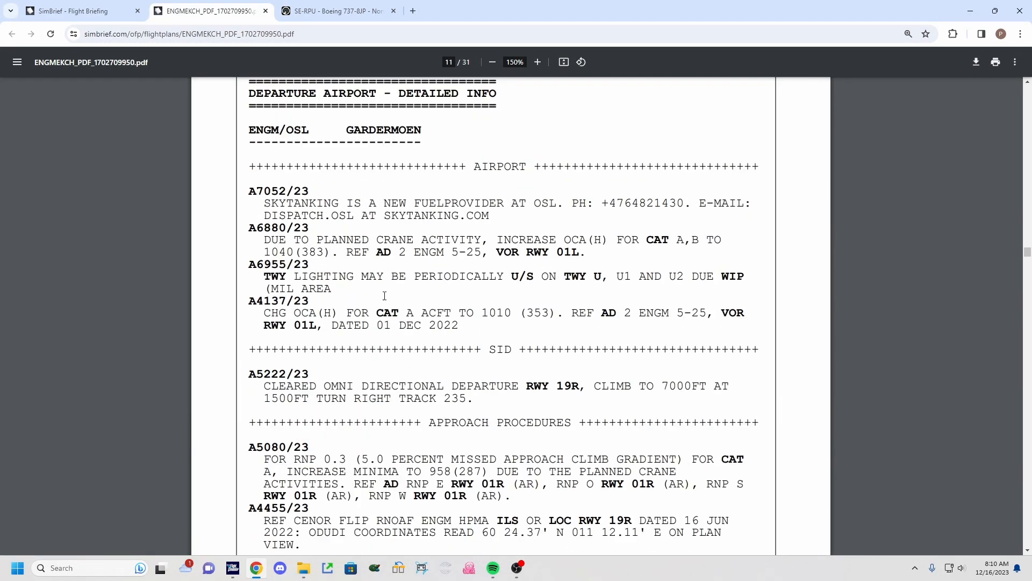
{"action": "scroll", "coordinate": [403, 333], "scroll_direction": "down", "scroll_amount": 6}
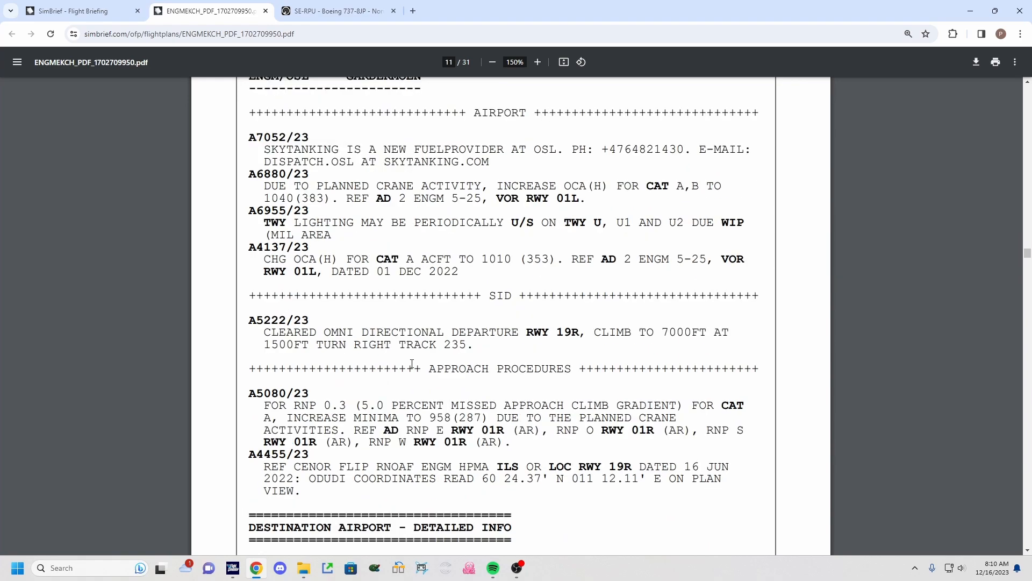
{"action": "scroll", "coordinate": [400, 336], "scroll_direction": "down", "scroll_amount": 1}
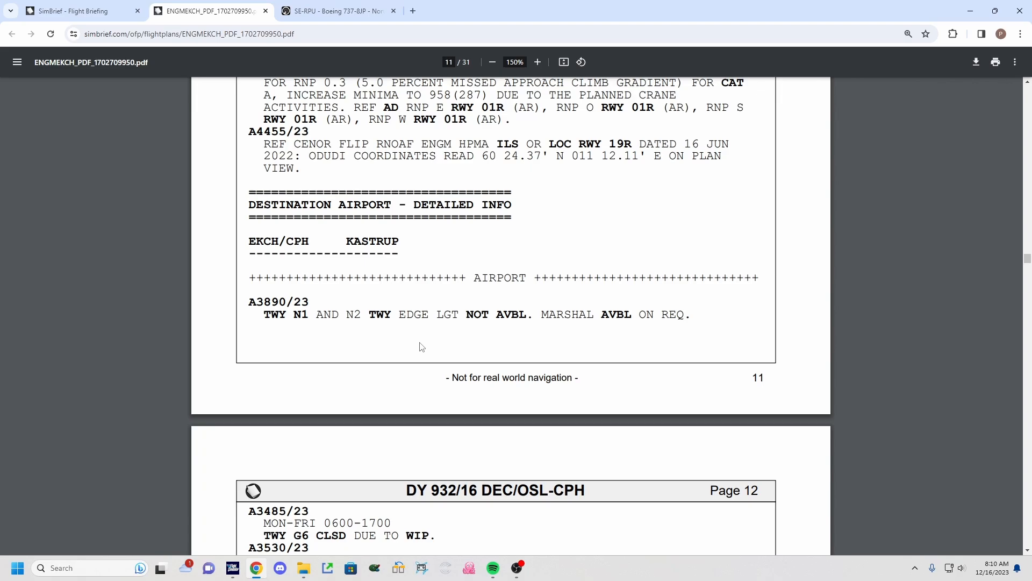
Examine the Kastrup, Berlin and en-route NOTAMs on the following pages.
{"action": "scroll", "coordinate": [446, 340], "scroll_direction": "down", "scroll_amount": 20}
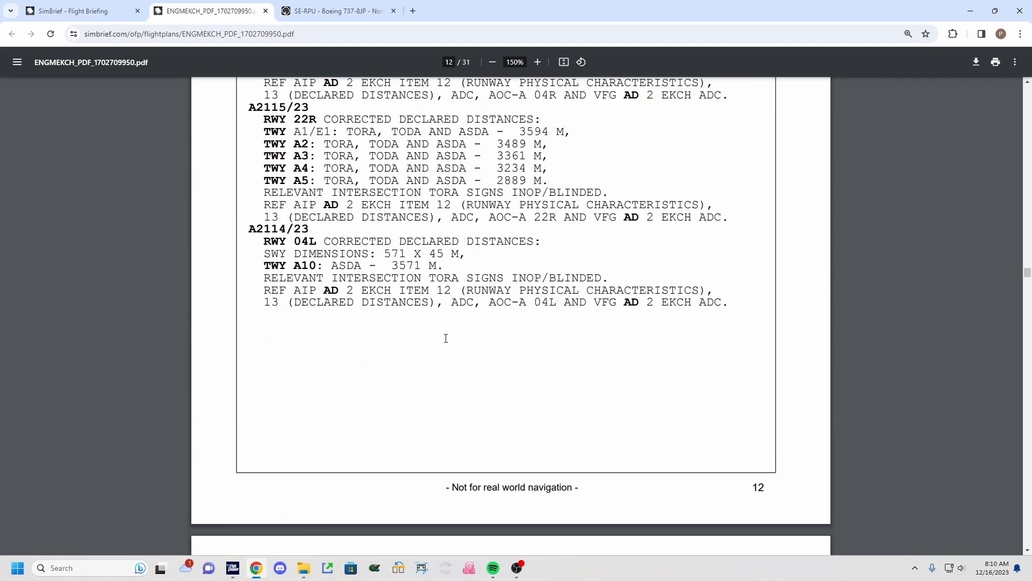
{"action": "scroll", "coordinate": [344, 320], "scroll_direction": "down", "scroll_amount": 15}
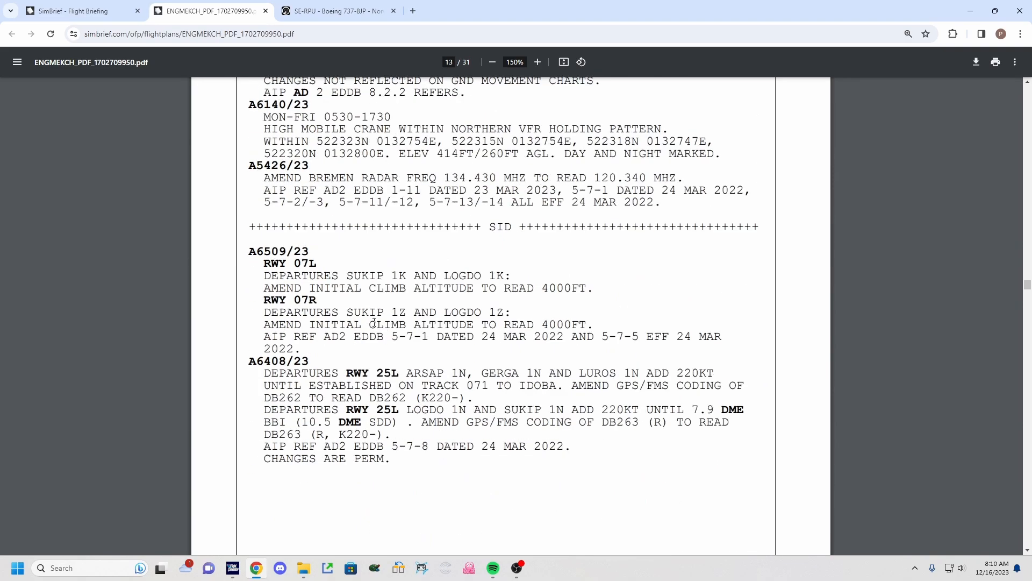
{"action": "left_click_drag", "start_coordinate": [347, 299], "coordinate": [413, 299]}
{"action": "left_click", "coordinate": [409, 299]}
{"action": "scroll", "coordinate": [371, 366], "scroll_direction": "down", "scroll_amount": 19}
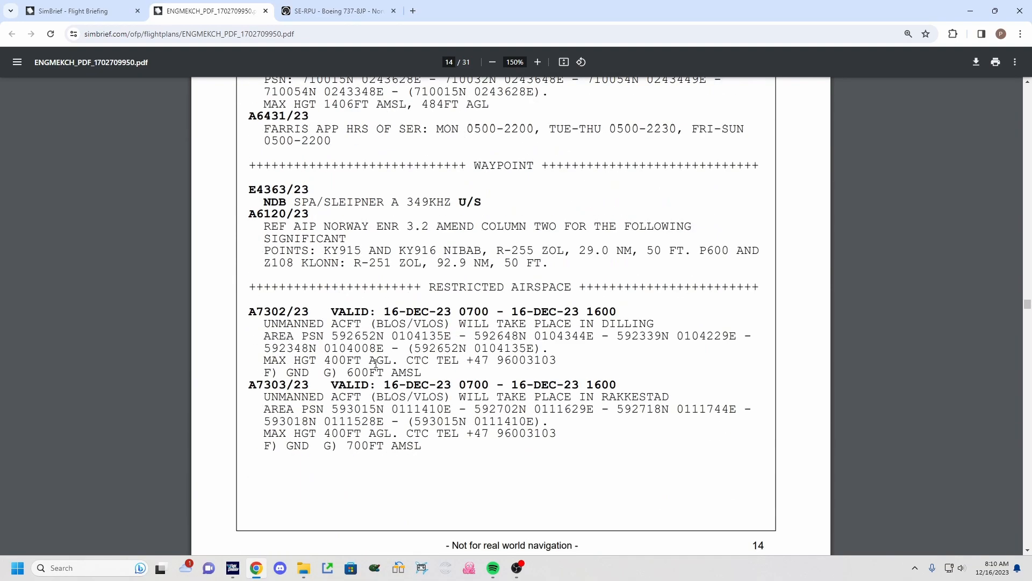
{"action": "scroll", "coordinate": [379, 365], "scroll_direction": "down", "scroll_amount": 20}
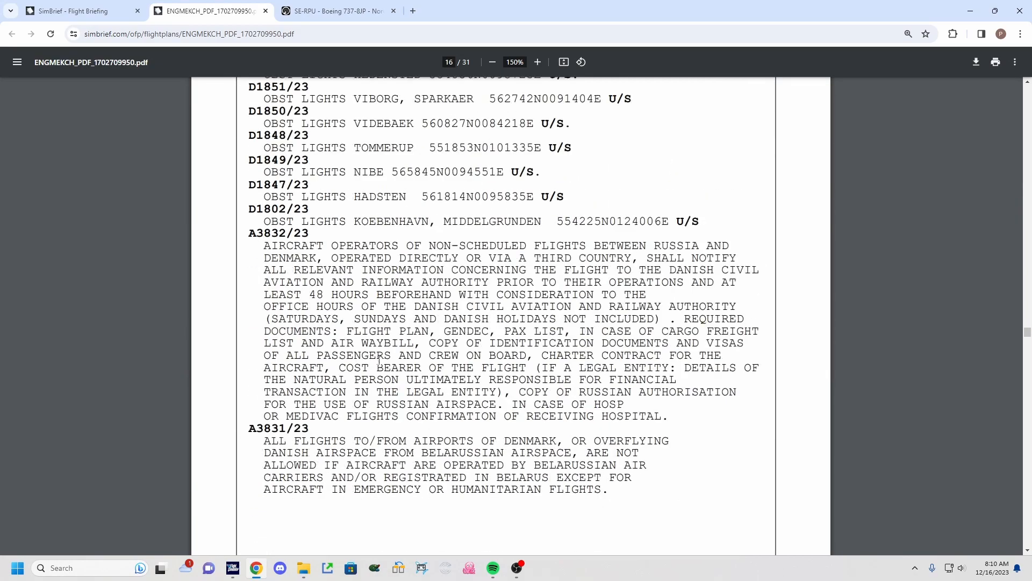
Examine the remaining FIR NOTAMs and the company and crew bulletins up to the end of the NOTAM bulletin.
{"action": "scroll", "coordinate": [371, 346], "scroll_direction": "down", "scroll_amount": 8}
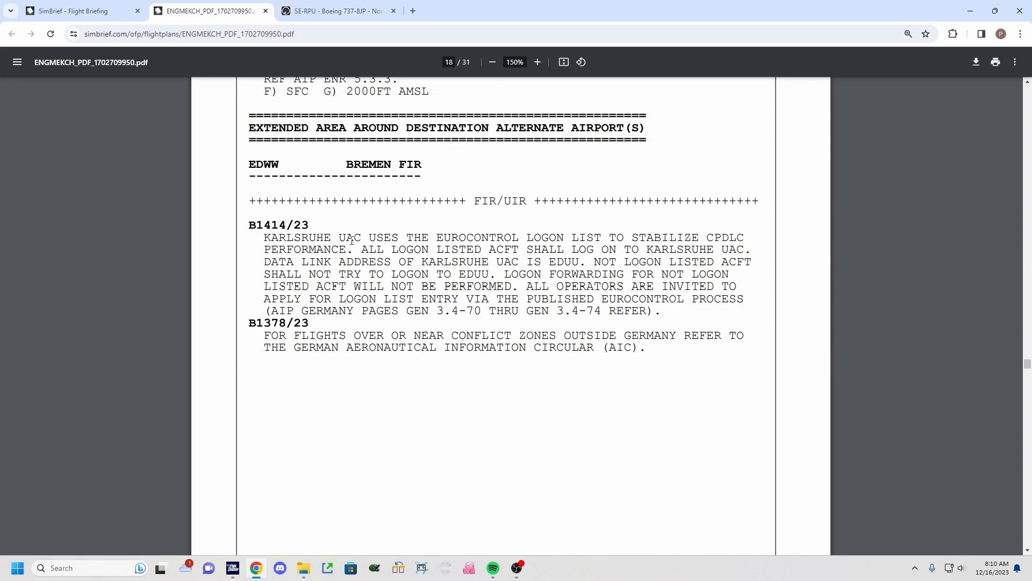
{"action": "scroll", "coordinate": [433, 301], "scroll_direction": "down", "scroll_amount": 20}
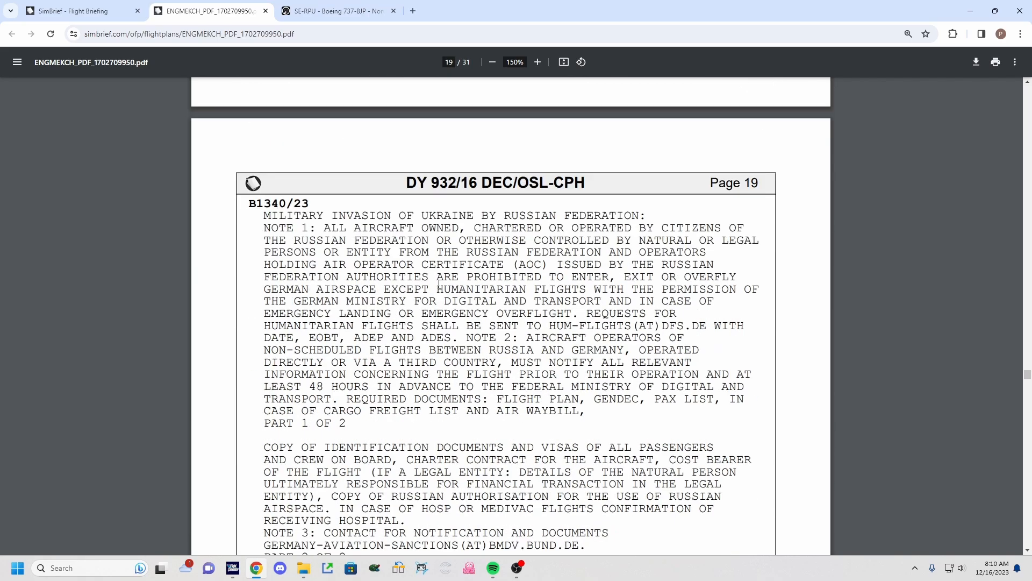
{"action": "scroll", "coordinate": [431, 282], "scroll_direction": "down", "scroll_amount": 20}
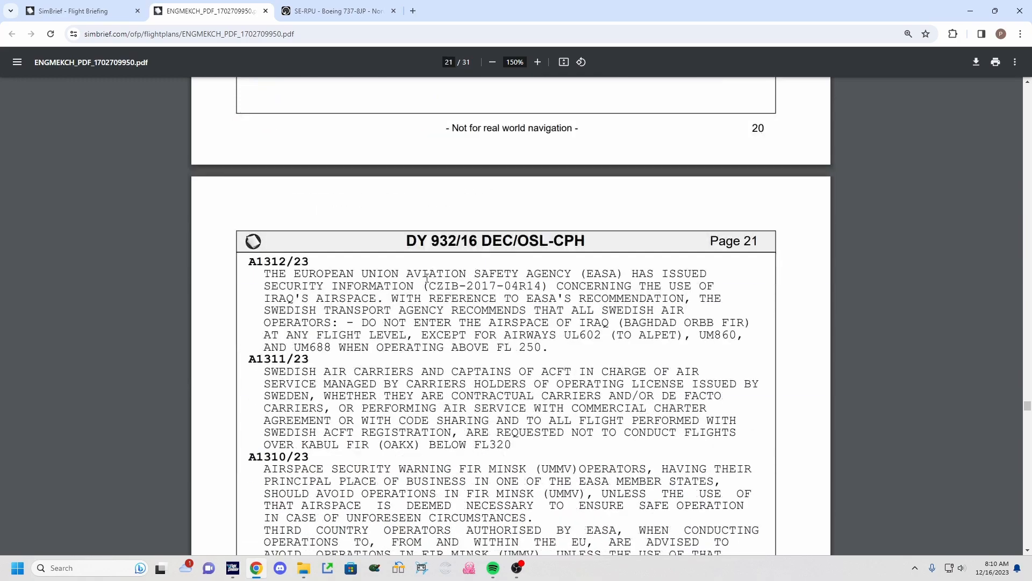
{"action": "scroll", "coordinate": [427, 280], "scroll_direction": "down", "scroll_amount": 20}
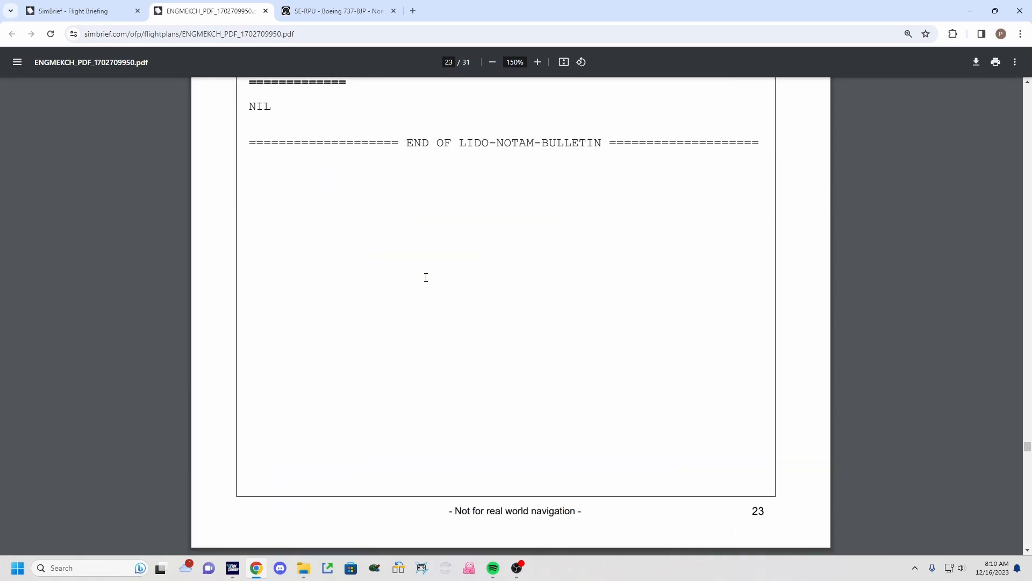
{"action": "scroll", "coordinate": [427, 281], "scroll_direction": "up", "scroll_amount": 20}
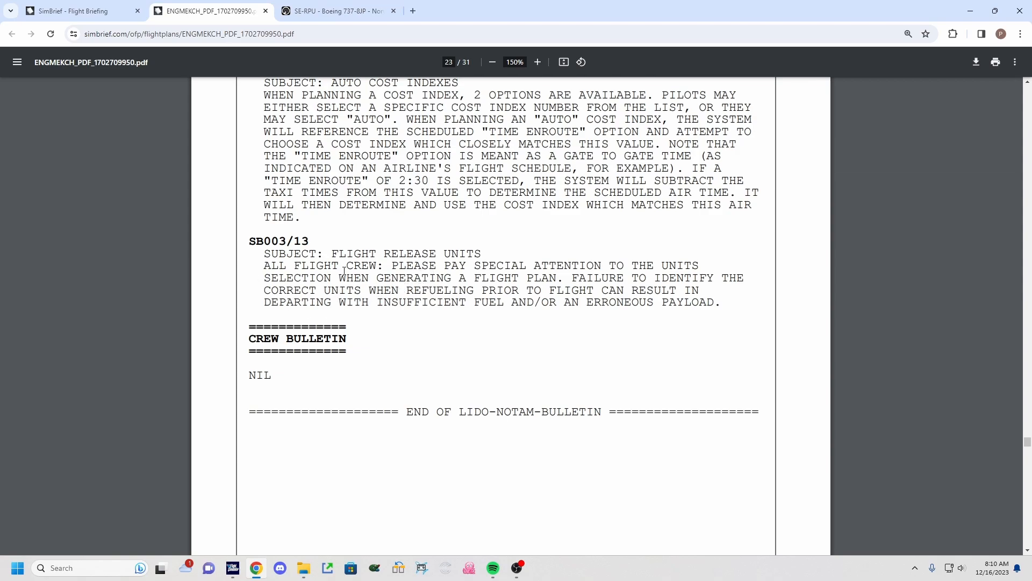
{"action": "scroll", "coordinate": [498, 317], "scroll_direction": "down", "scroll_amount": 3}
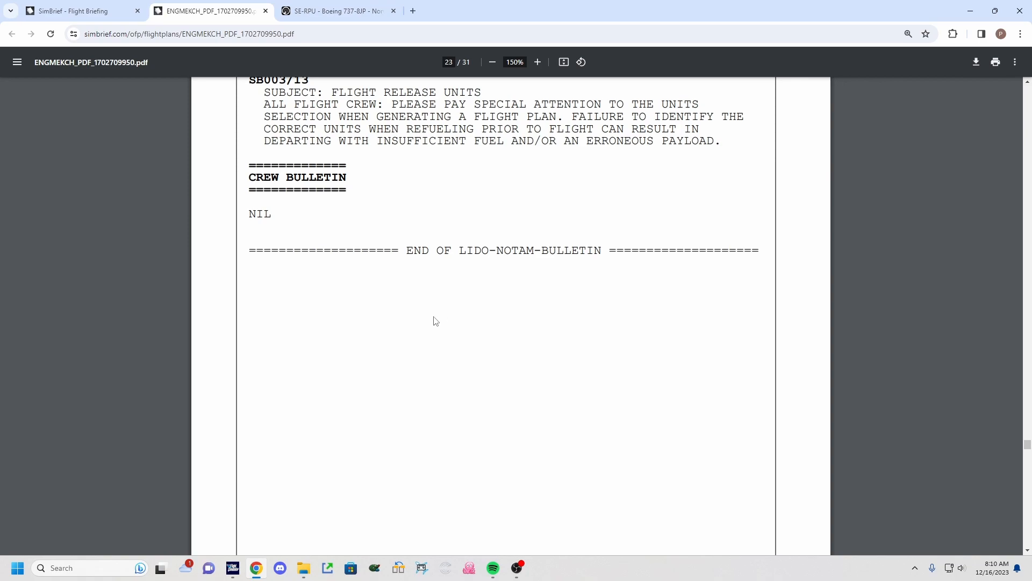
Examine the route map and the significant weather chart for the Oslo–Copenhagen route.
{"action": "scroll", "coordinate": [435, 322], "scroll_direction": "down", "scroll_amount": 10}
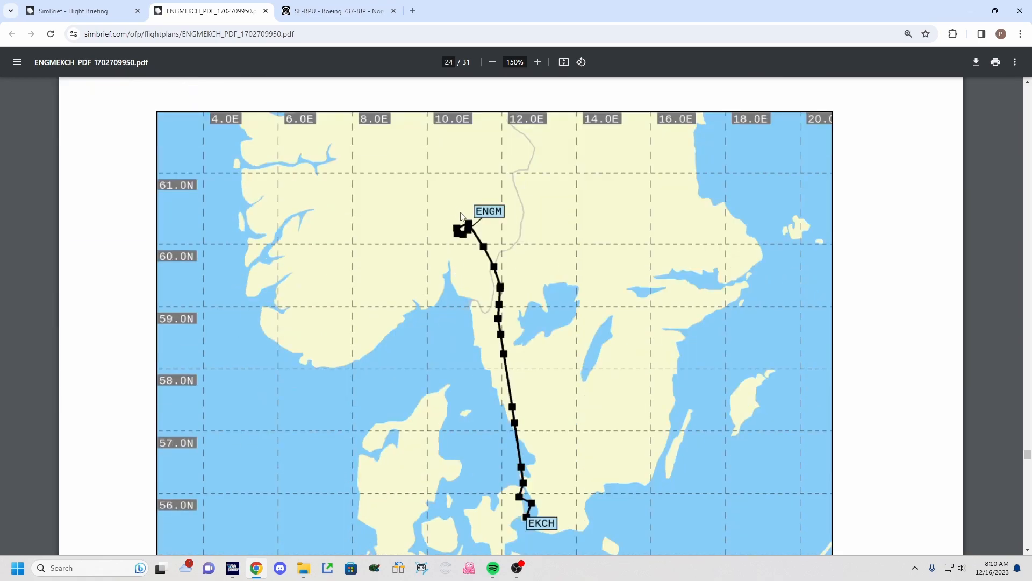
{"action": "scroll", "coordinate": [541, 468], "scroll_direction": "down", "scroll_amount": 1}
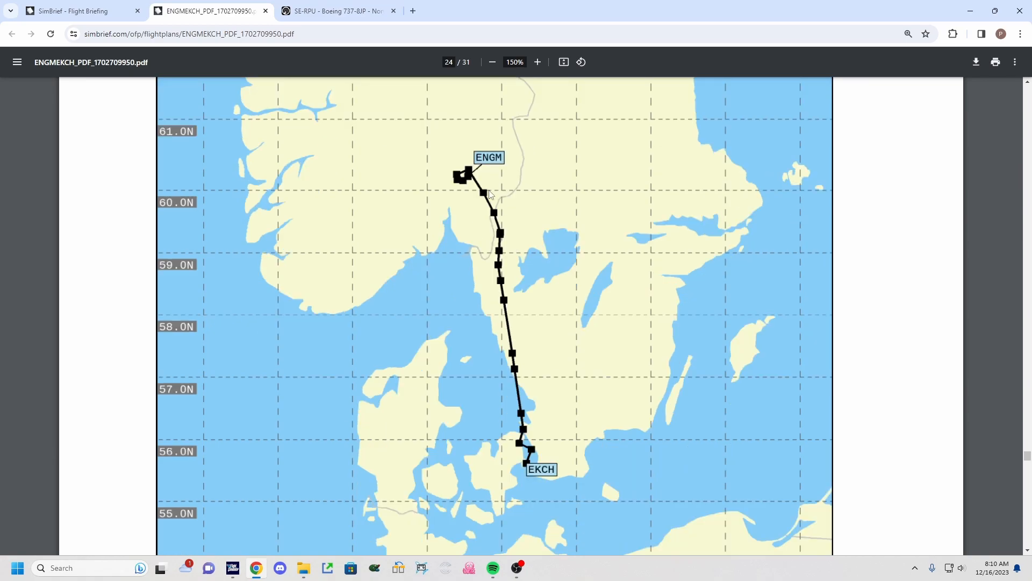
{"action": "scroll", "coordinate": [527, 418], "scroll_direction": "down", "scroll_amount": 3}
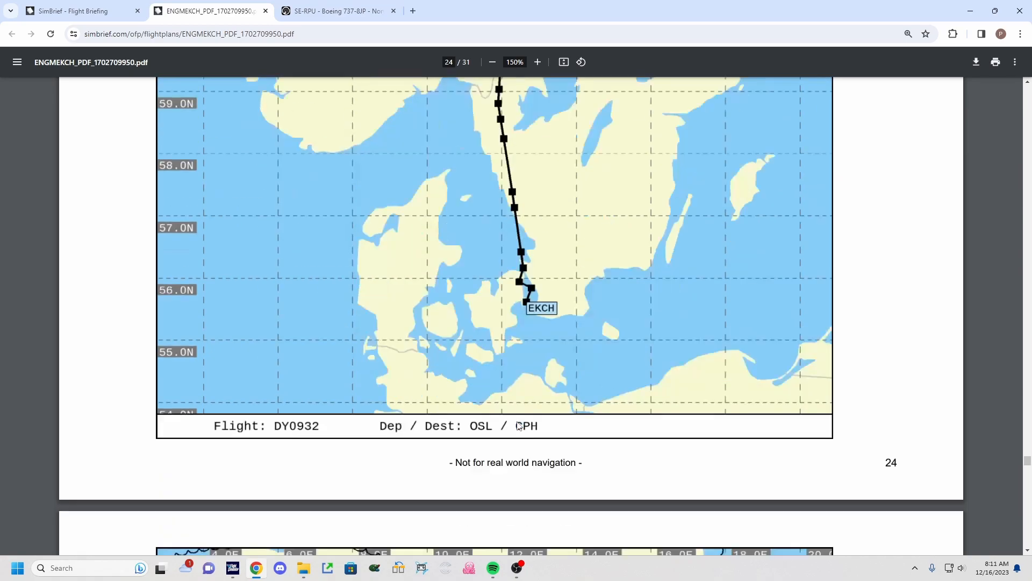
{"action": "scroll", "coordinate": [519, 426], "scroll_direction": "down", "scroll_amount": 7}
{"action": "scroll", "coordinate": [485, 387], "scroll_direction": "down", "scroll_amount": 4}
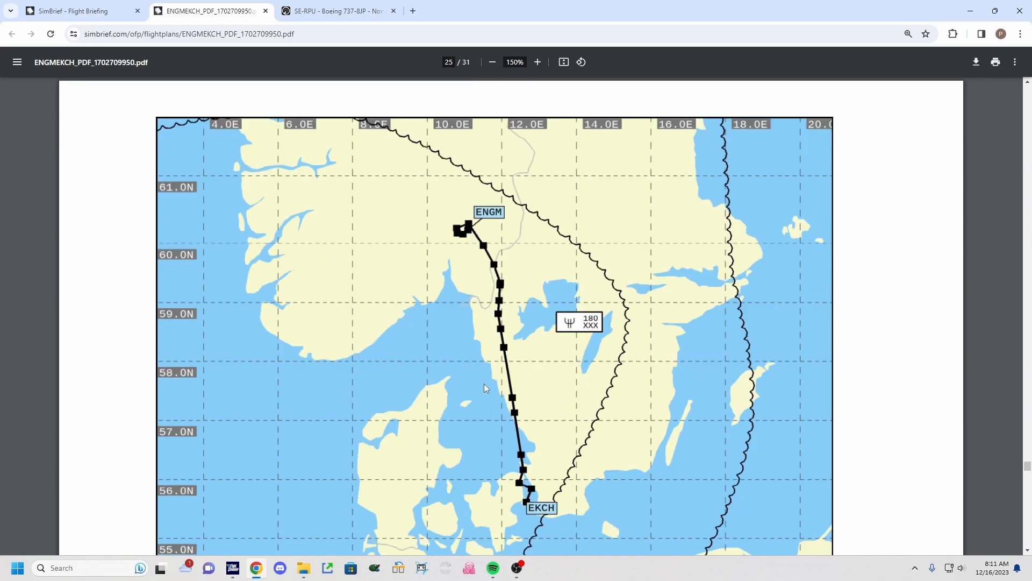
{"action": "scroll", "coordinate": [486, 384], "scroll_direction": "up", "scroll_amount": 3}
{"action": "scroll", "coordinate": [600, 358], "scroll_direction": "down", "scroll_amount": 3}
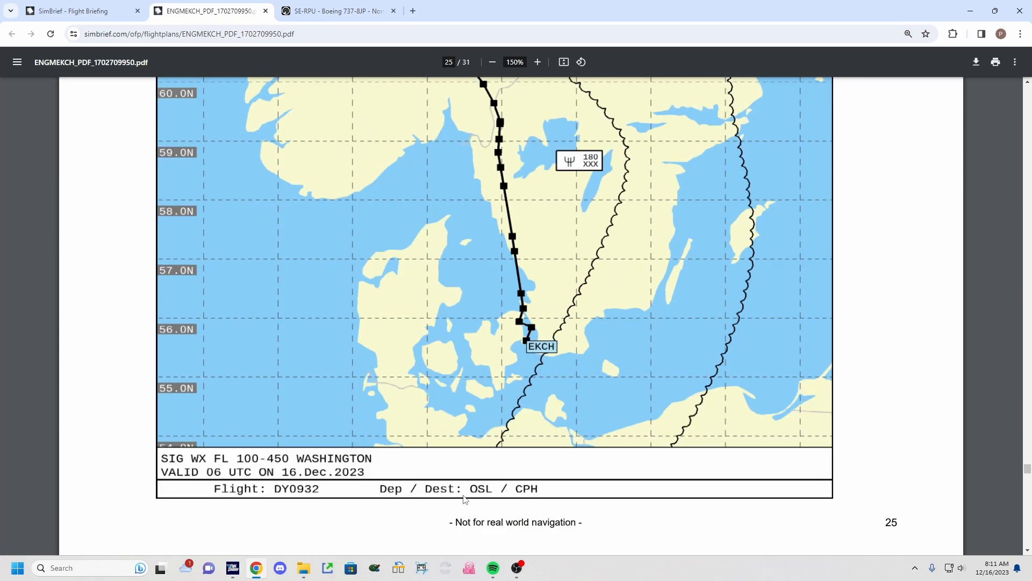
{"action": "scroll", "coordinate": [733, 327], "scroll_direction": "up", "scroll_amount": 4}
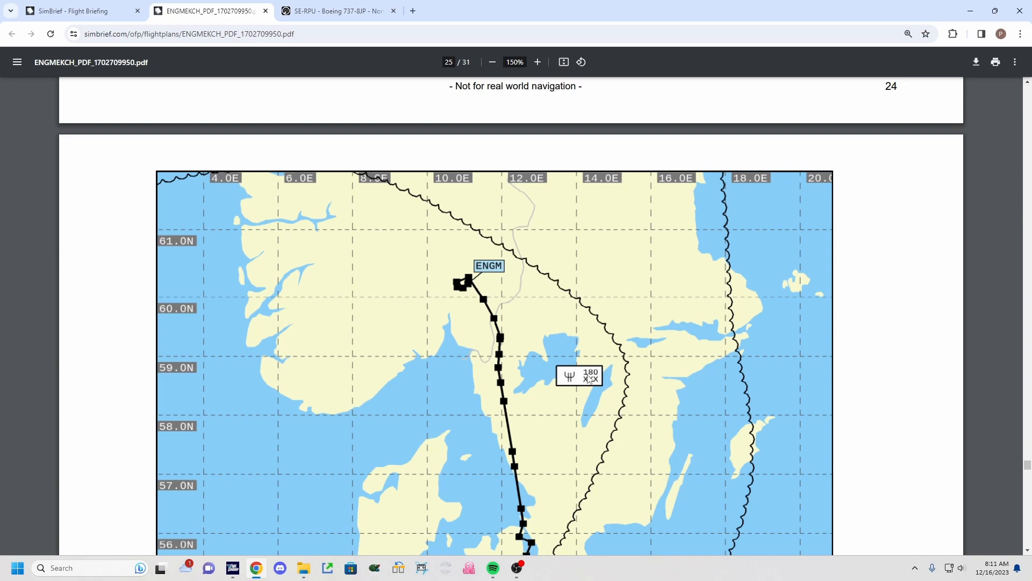
Examine the upper wind and temperature charts at FL240, FL300 and higher levels along the route.
{"action": "scroll", "coordinate": [589, 379], "scroll_direction": "down", "scroll_amount": 20}
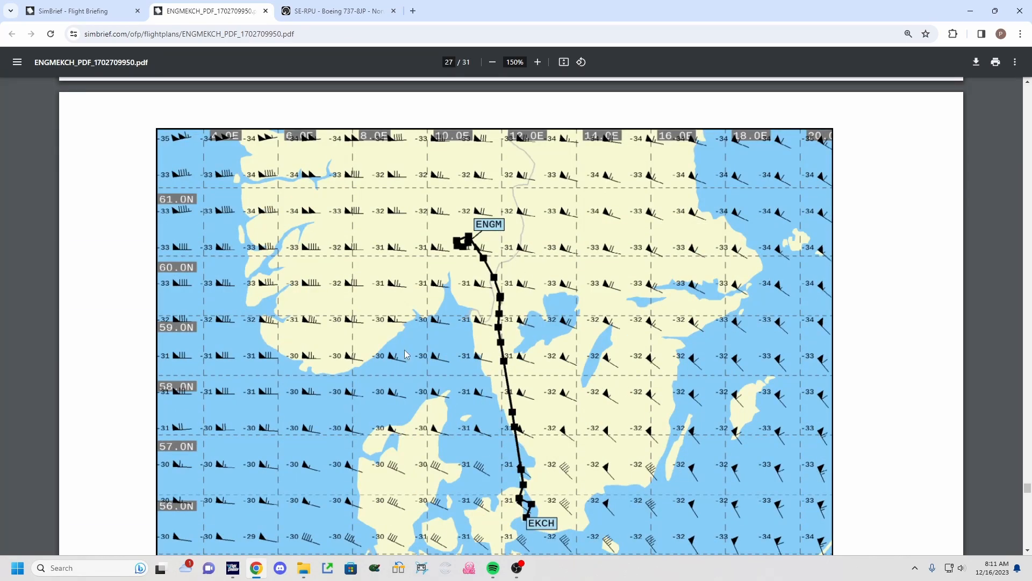
{"action": "scroll", "coordinate": [492, 325], "scroll_direction": "down", "scroll_amount": 5}
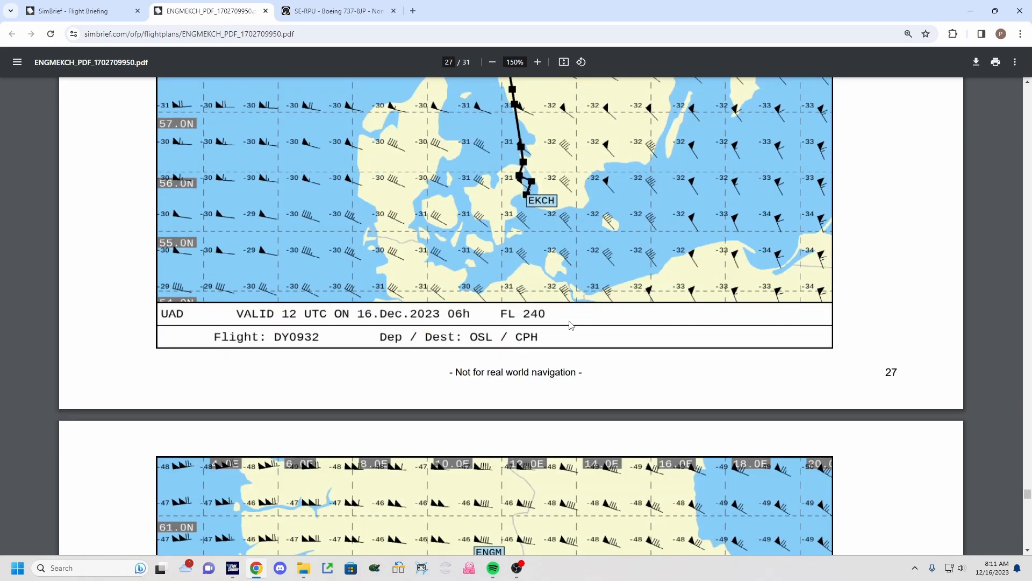
{"action": "scroll", "coordinate": [533, 323], "scroll_direction": "down", "scroll_amount": 7}
{"action": "scroll", "coordinate": [532, 319], "scroll_direction": "down", "scroll_amount": 2}
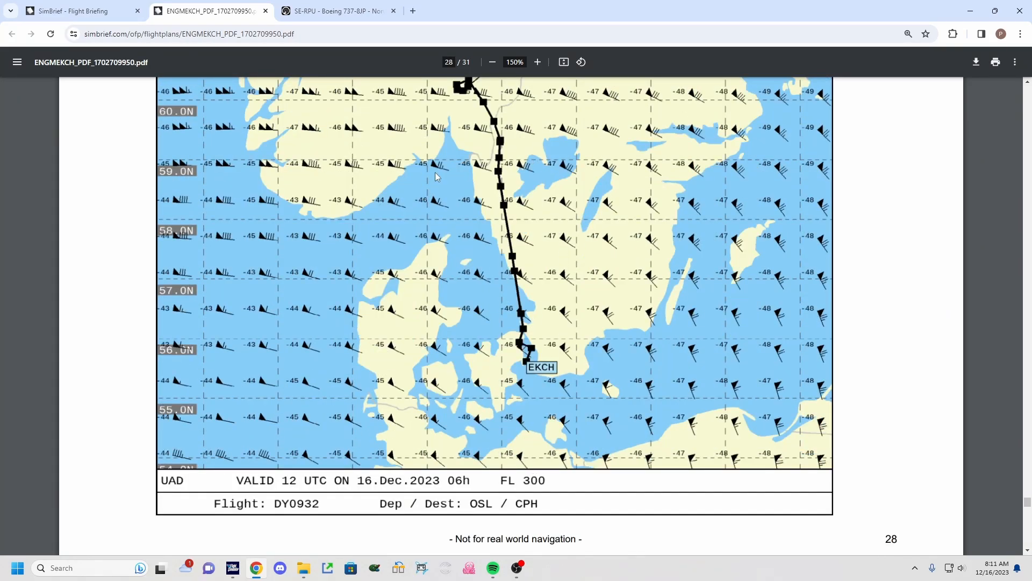
{"action": "scroll", "coordinate": [517, 261], "scroll_direction": "down", "scroll_amount": 20}
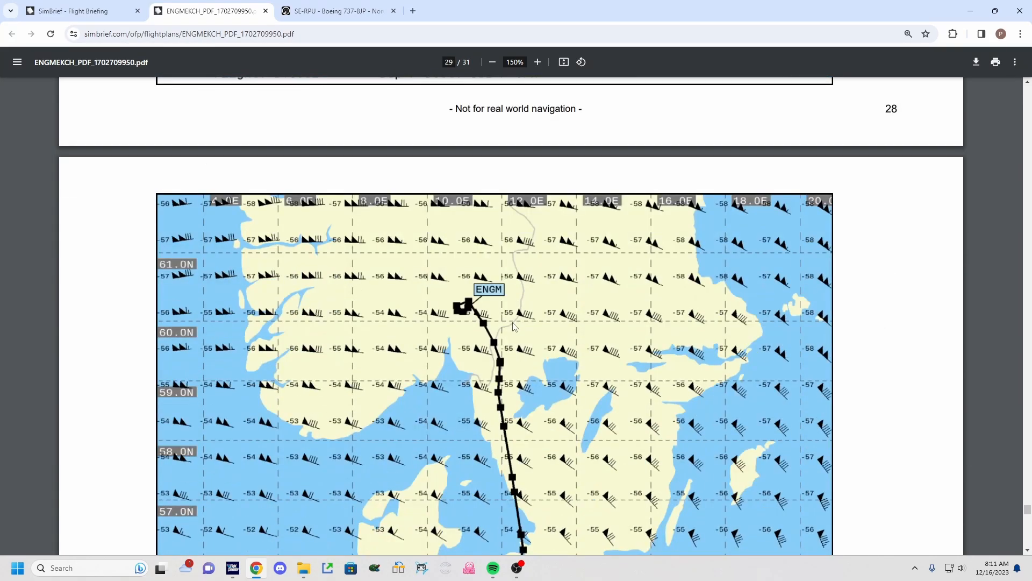
{"action": "scroll", "coordinate": [516, 383], "scroll_direction": "down", "scroll_amount": 7}
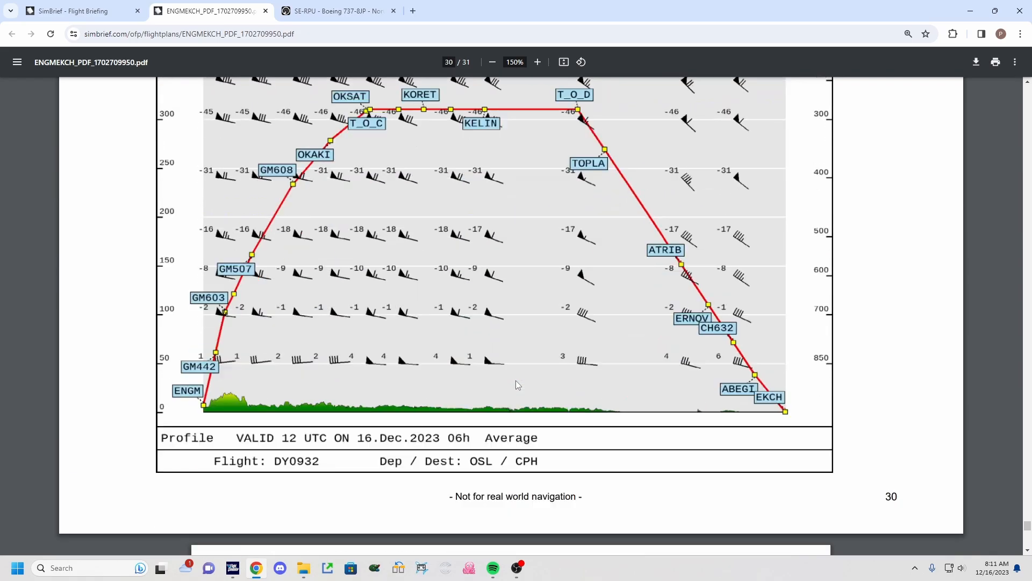
Examine the vertical flight profile chart and scroll to the final page of the briefing.
{"action": "scroll", "coordinate": [515, 382], "scroll_direction": "up", "scroll_amount": 3}
{"action": "scroll", "coordinate": [280, 518], "scroll_direction": "down", "scroll_amount": 2}
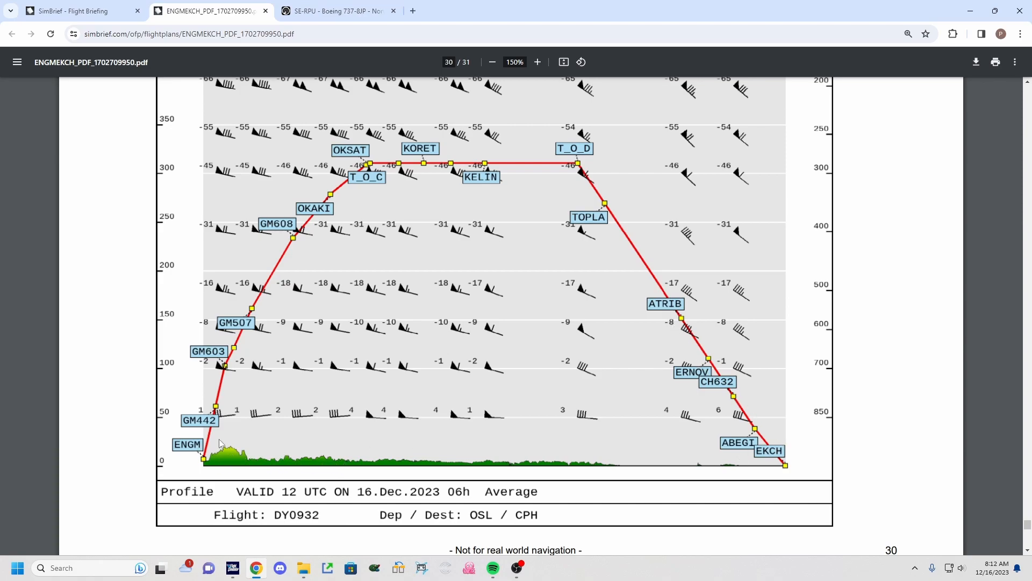
{"action": "scroll", "coordinate": [529, 191], "scroll_direction": "up", "scroll_amount": 2}
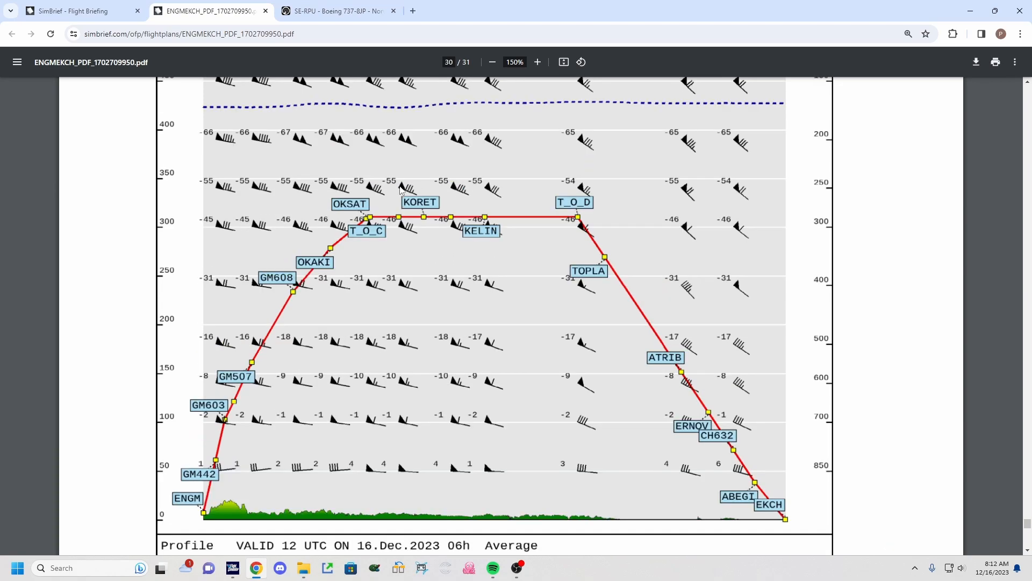
{"action": "scroll", "coordinate": [601, 172], "scroll_direction": "down", "scroll_amount": 9}
{"action": "scroll", "coordinate": [558, 242], "scroll_direction": "down", "scroll_amount": 2}
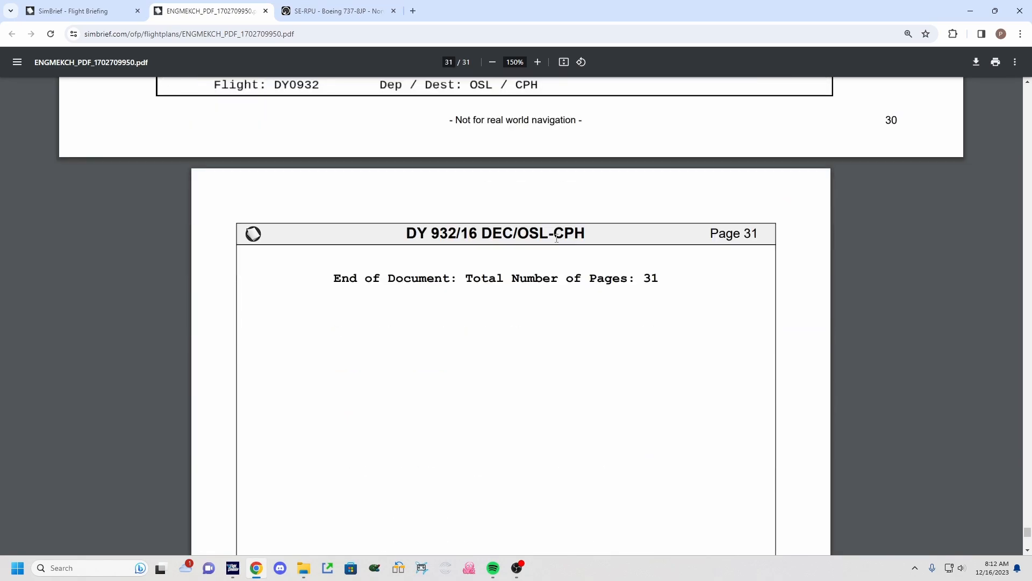